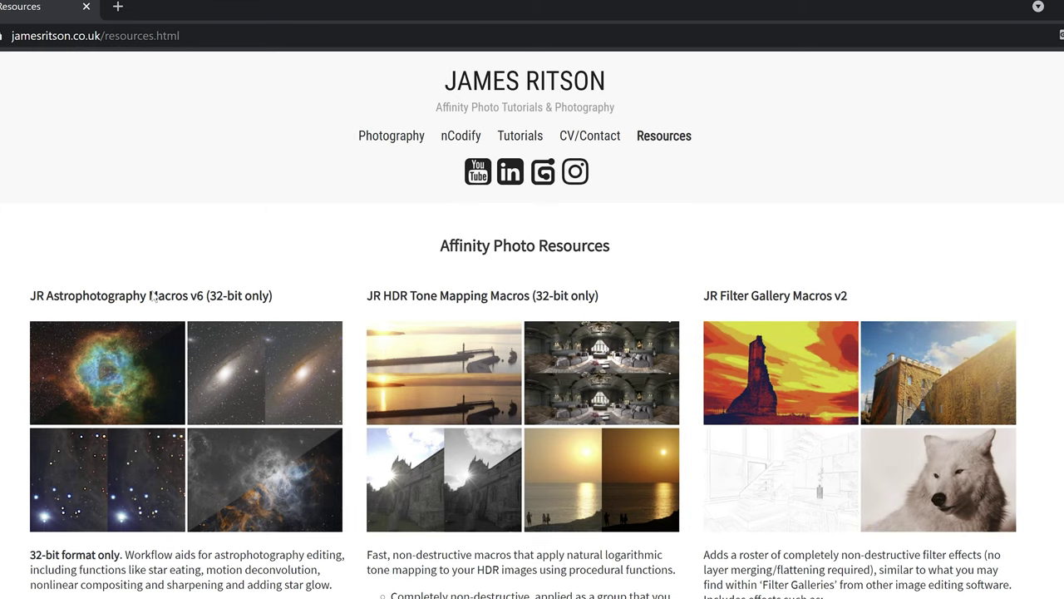
- Choose Free Download for JR Astrophotography Macros v6 and enter a price of £10
{"action": "scroll", "coordinate": [152, 431], "scroll_direction": "down", "scroll_amount": 2}
{"action": "scroll", "coordinate": [179, 441], "scroll_direction": "down", "scroll_amount": 5}
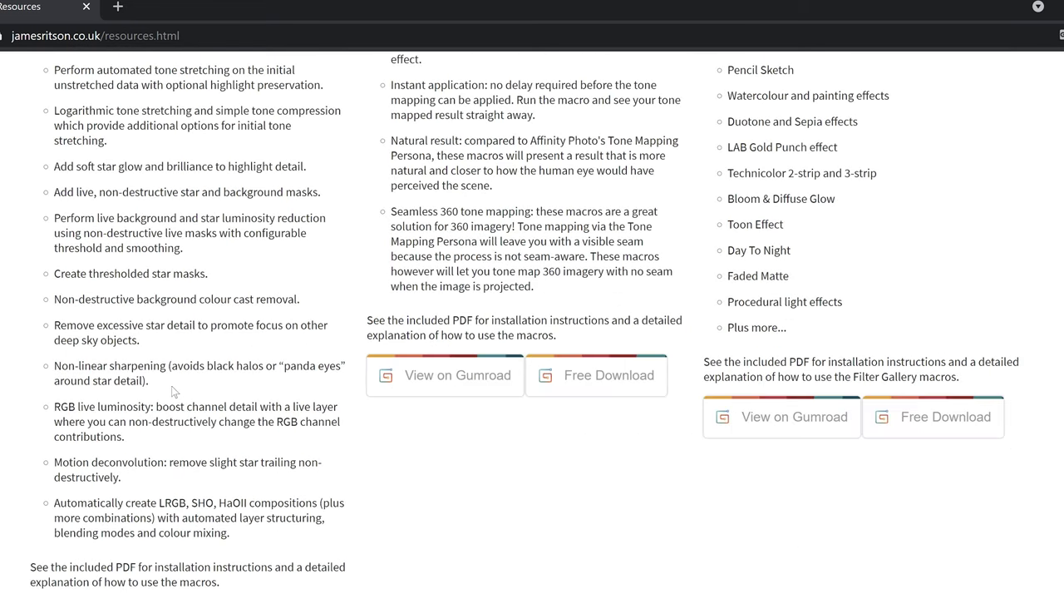
{"action": "scroll", "coordinate": [202, 452], "scroll_direction": "down", "scroll_amount": 2}
{"action": "left_click", "coordinate": [271, 468]}
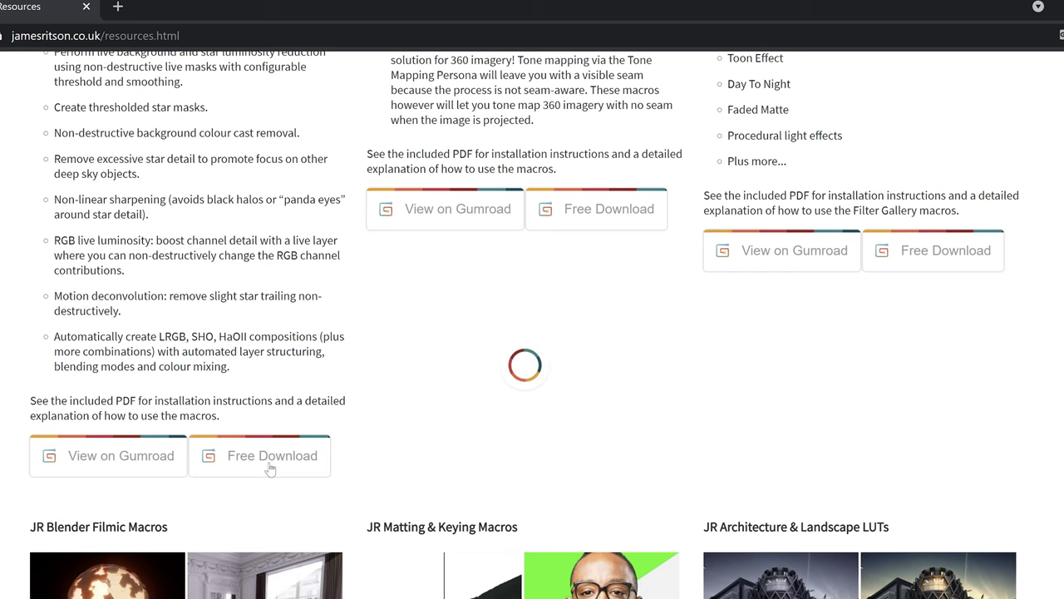
{"action": "scroll", "coordinate": [584, 414], "scroll_direction": "down", "scroll_amount": 3}
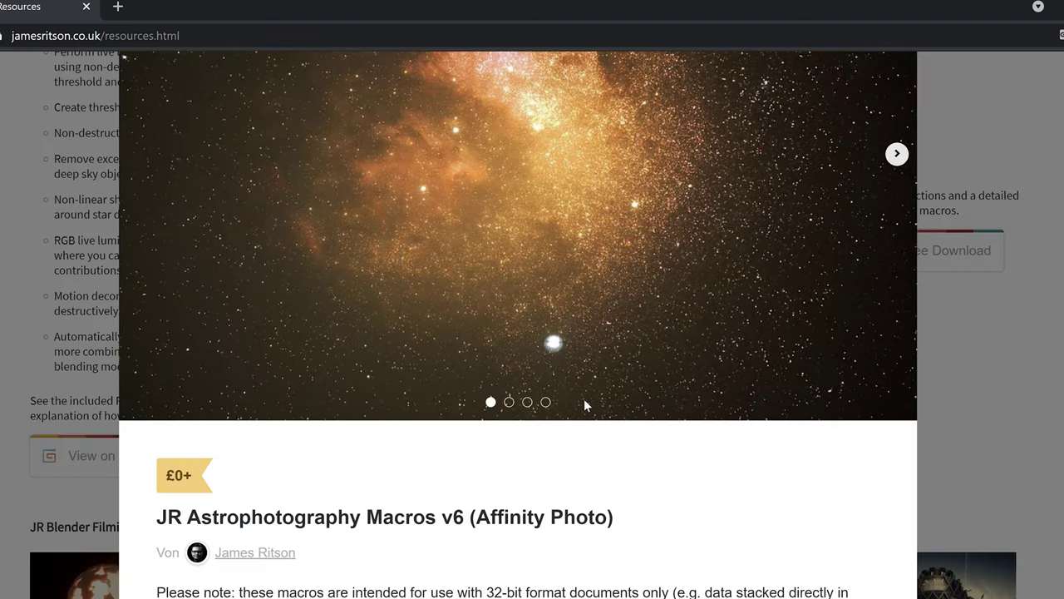
{"action": "scroll", "coordinate": [584, 407], "scroll_direction": "down", "scroll_amount": 3}
{"action": "scroll", "coordinate": [582, 406], "scroll_direction": "down", "scroll_amount": 4}
{"action": "scroll", "coordinate": [580, 405], "scroll_direction": "down", "scroll_amount": 5}
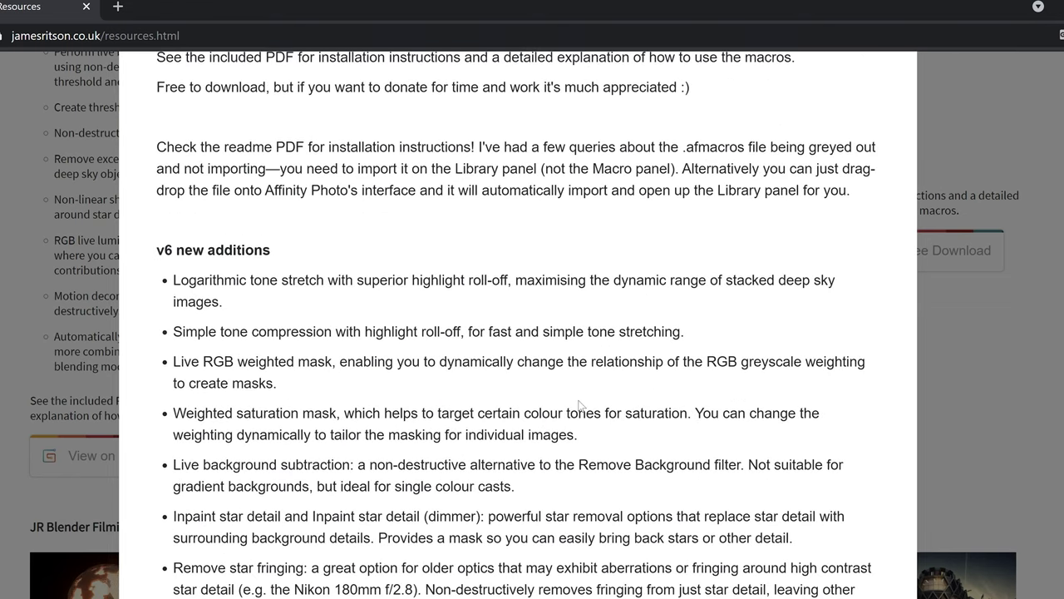
{"action": "scroll", "coordinate": [533, 395], "scroll_direction": "down", "scroll_amount": 7}
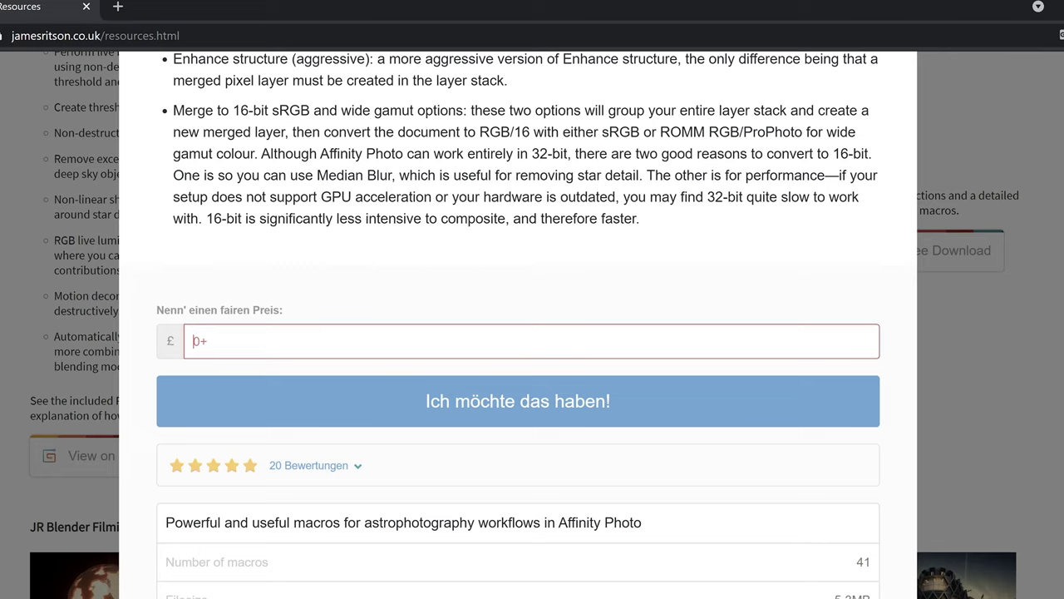
{"action": "type", "text": "10"}
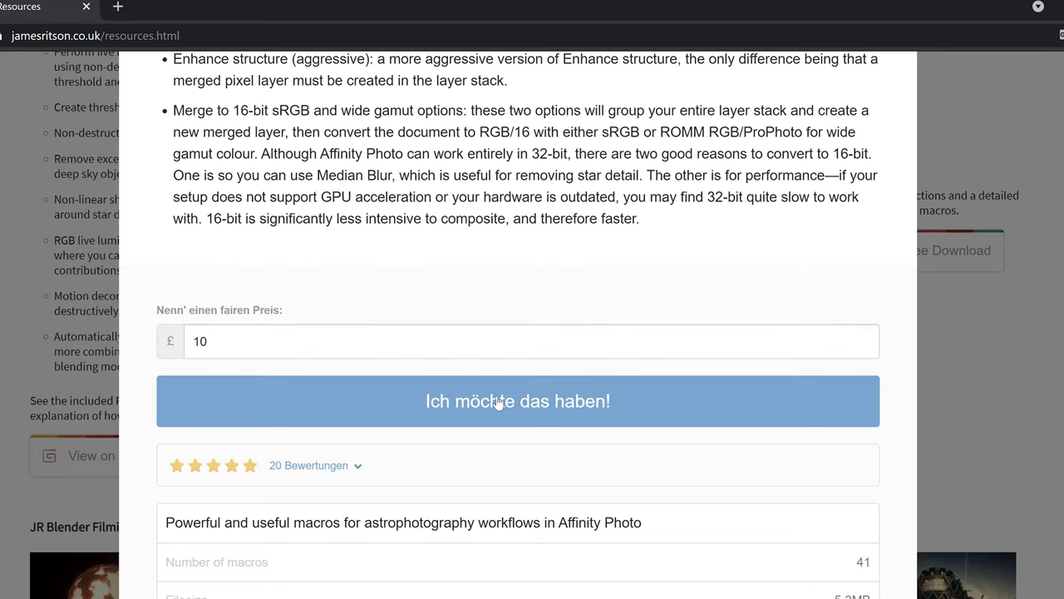
- Check out with PayPal and open the purchase's content page
{"action": "left_click", "coordinate": [499, 402]}
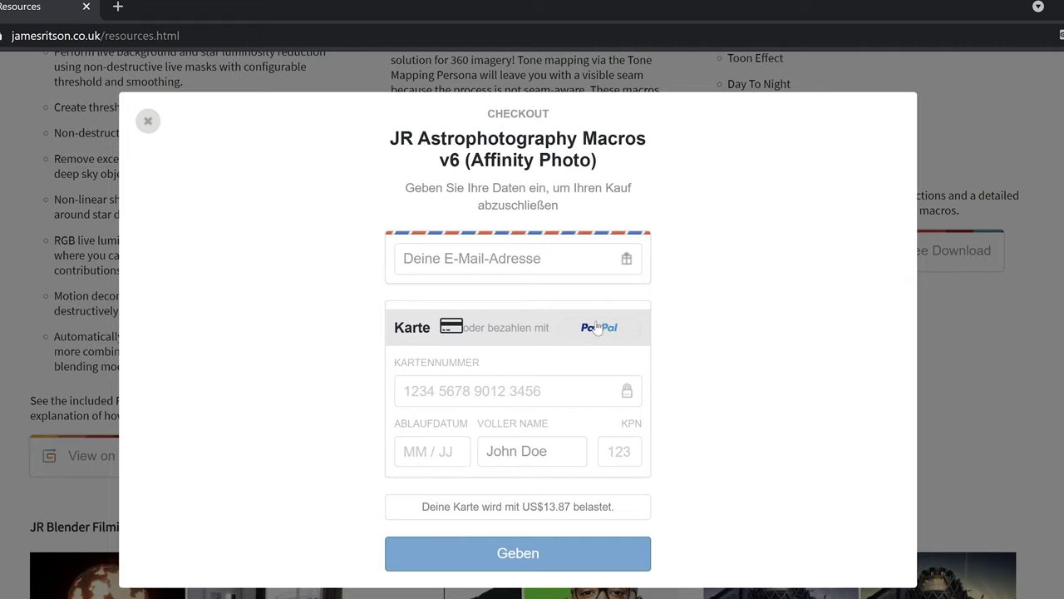
{"action": "left_click", "coordinate": [602, 329]}
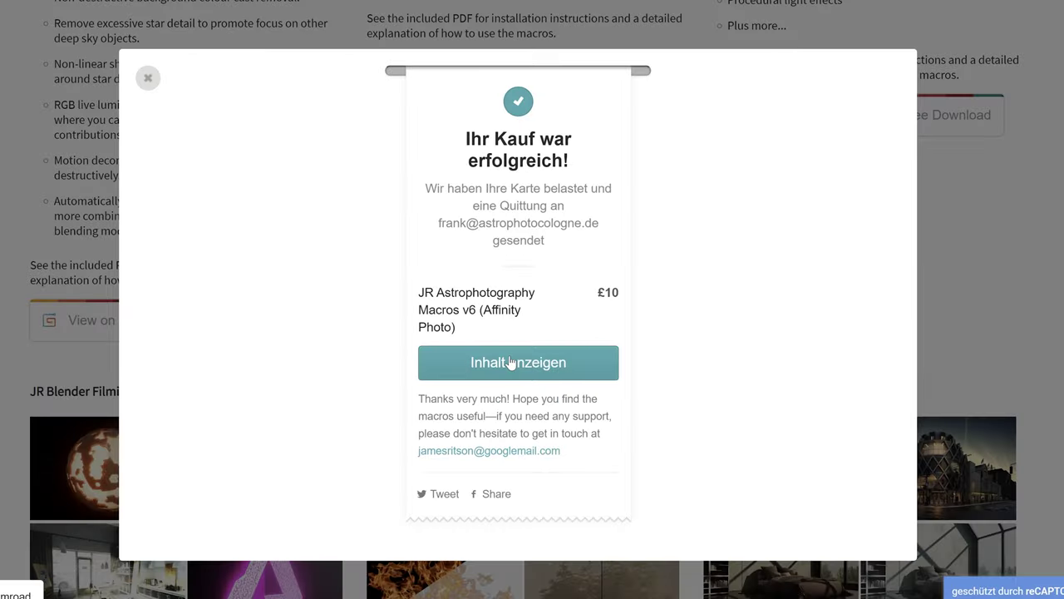
{"action": "left_click", "coordinate": [509, 361]}
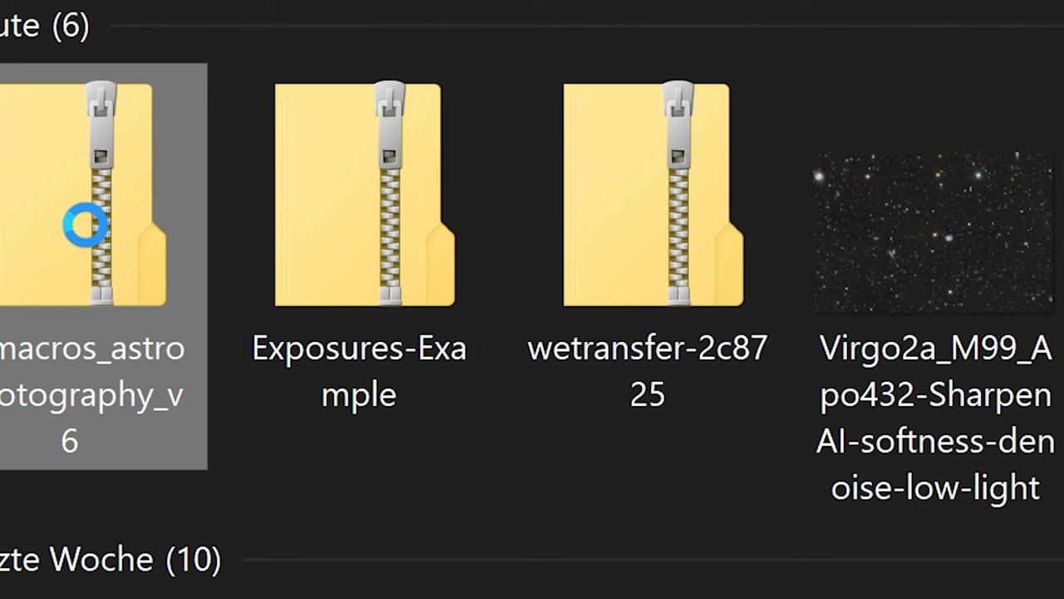
- Extract the macros ZIP into Downloads and open the JR - Astrophotography Macros PDF
{"action": "right_click", "coordinate": [88, 221]}
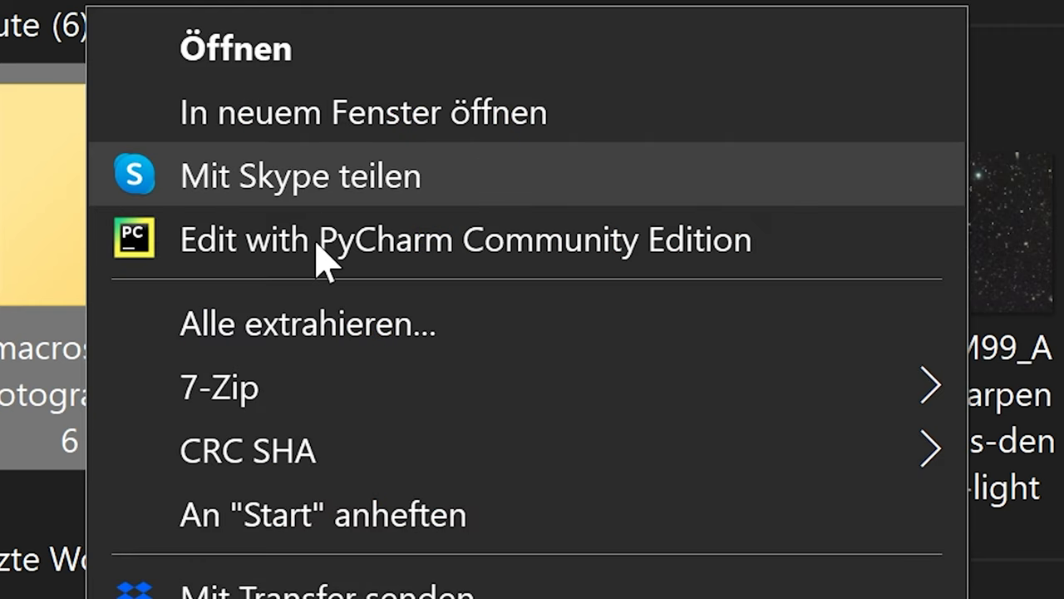
{"action": "left_click", "coordinate": [363, 329]}
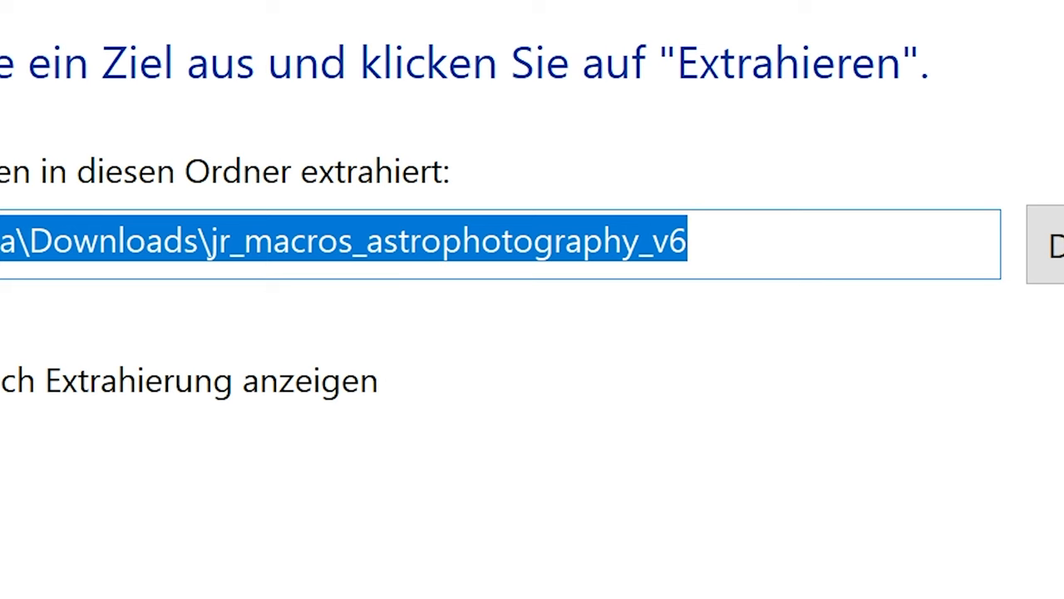
{"action": "key", "text": "Return"}
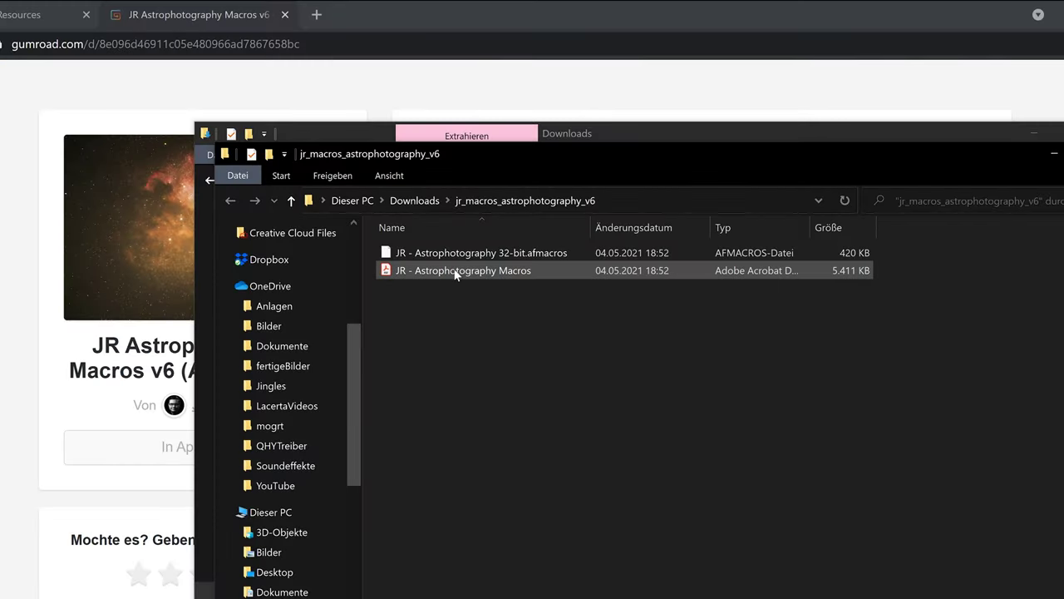
{"action": "double_click", "coordinate": [457, 272]}
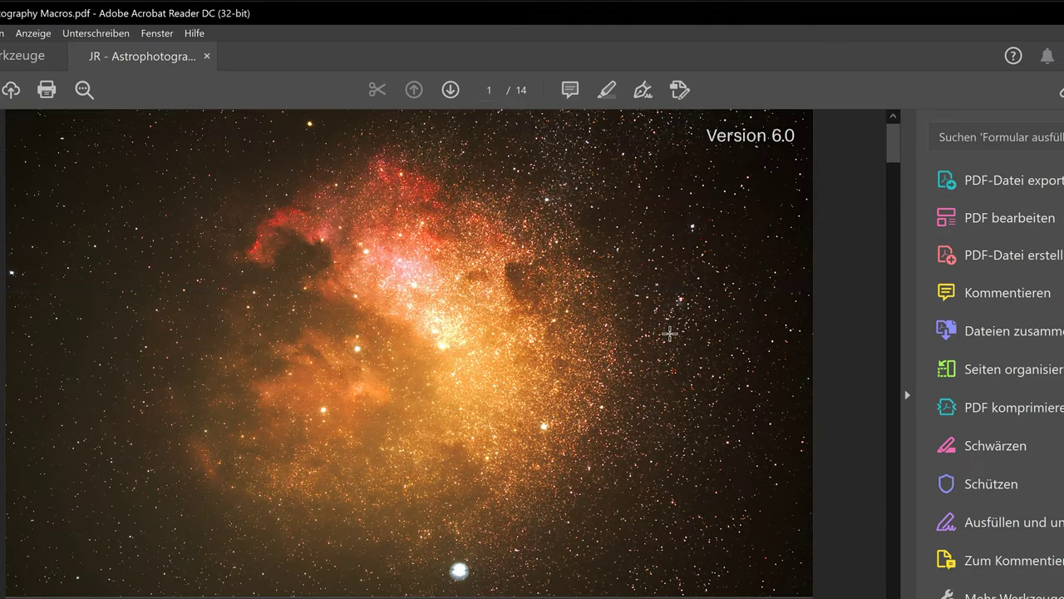
- Scroll through the macros guide and advance to page 2, the Introduction
{"action": "scroll", "coordinate": [671, 333], "scroll_direction": "down", "scroll_amount": 10}
{"action": "scroll", "coordinate": [671, 334], "scroll_direction": "up", "scroll_amount": 5}
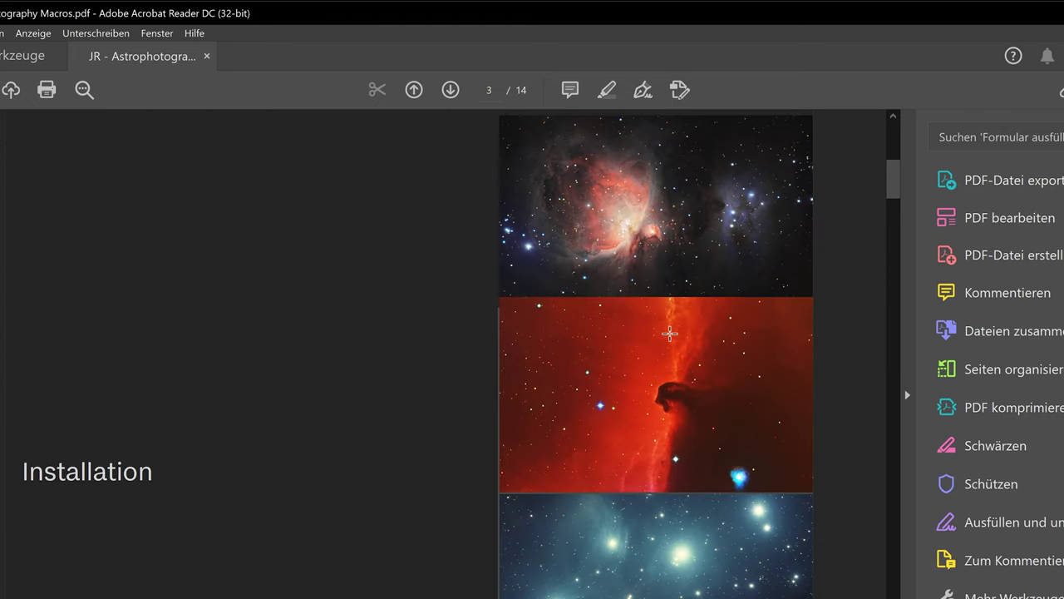
{"action": "scroll", "coordinate": [670, 333], "scroll_direction": "up", "scroll_amount": 5}
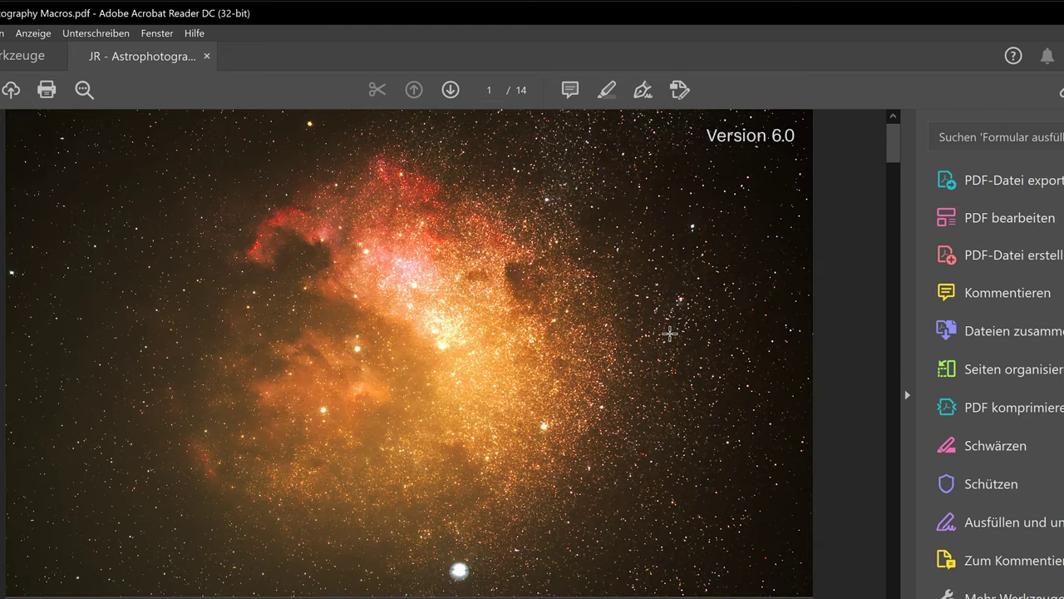
{"action": "left_click", "coordinate": [451, 90]}
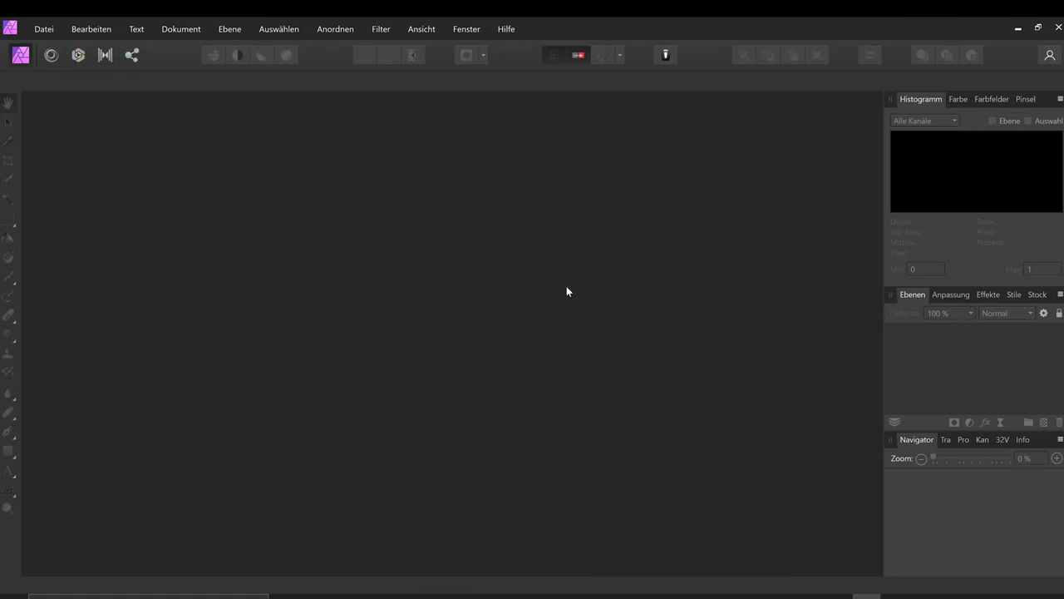
- Show the Bibliothek panel and import JR - Astrophotography 32-bit.afmacros as a new macro category
{"action": "left_click", "coordinate": [420, 30]}
{"action": "mouse_move", "coordinate": [466, 270]}
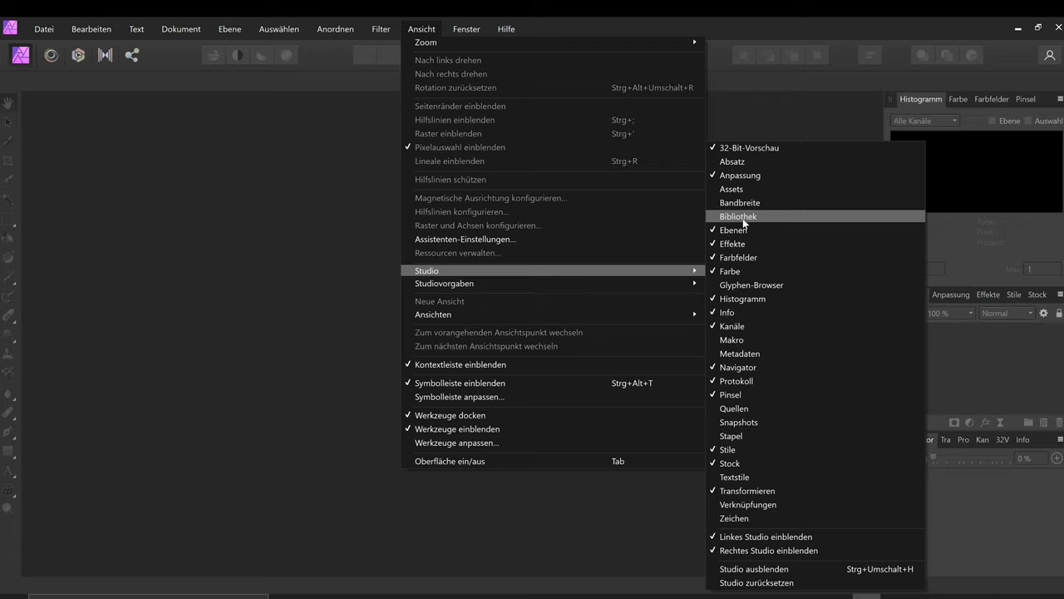
{"action": "left_click", "coordinate": [742, 217]}
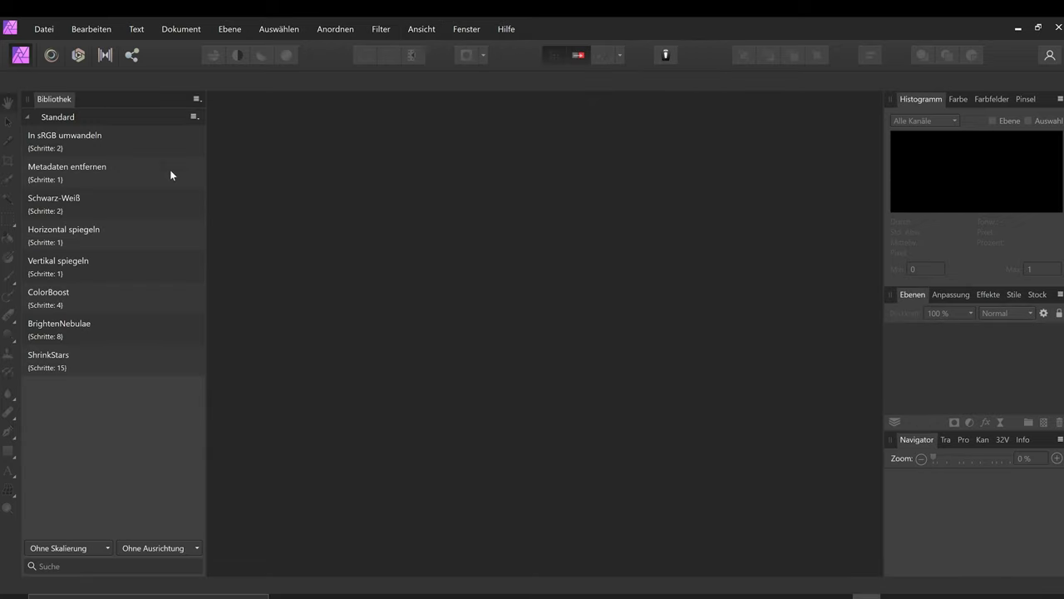
{"action": "left_click", "coordinate": [197, 99]}
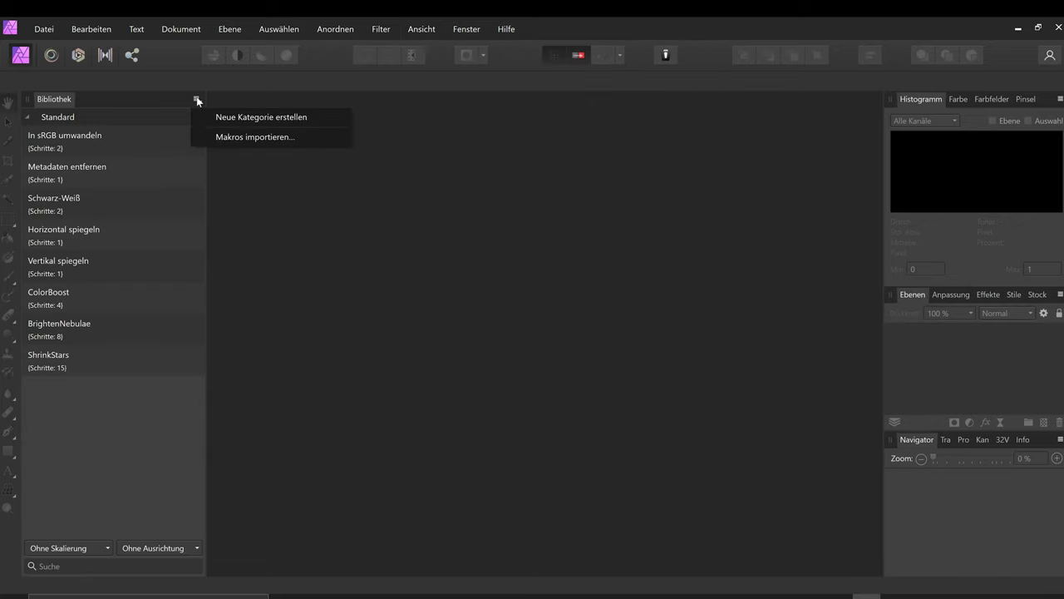
{"action": "left_click", "coordinate": [231, 136]}
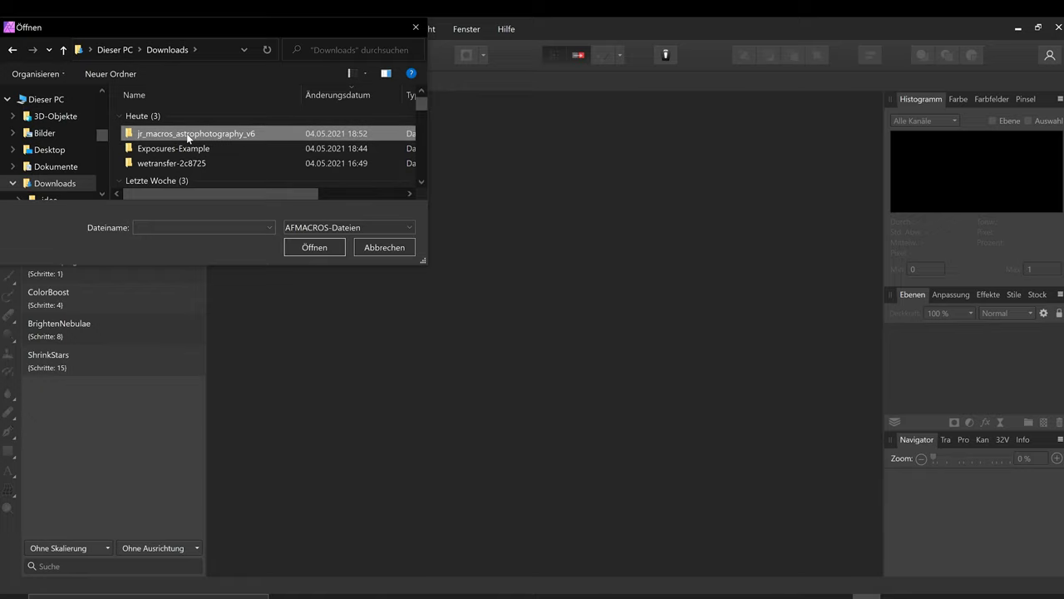
{"action": "double_click", "coordinate": [186, 133]}
{"action": "left_click", "coordinate": [188, 122]}
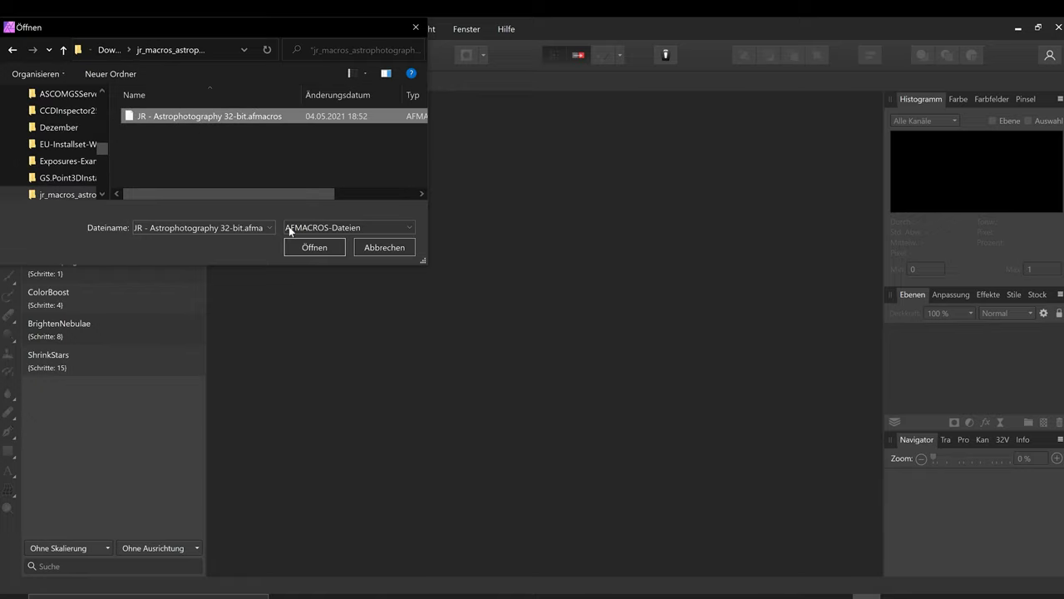
{"action": "left_click", "coordinate": [306, 246]}
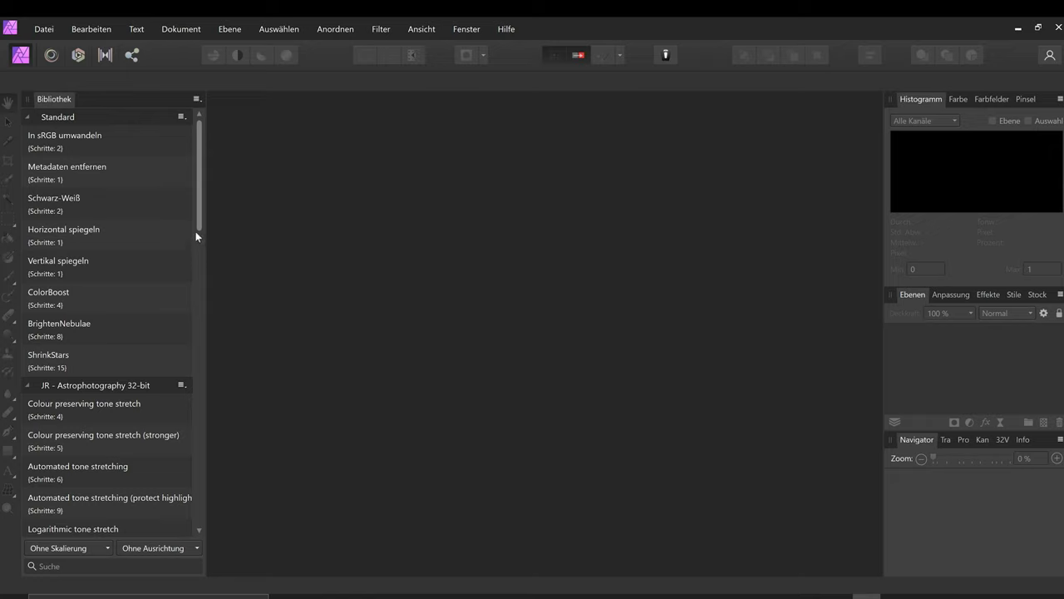
{"action": "scroll", "coordinate": [196, 233], "scroll_direction": "down", "scroll_amount": 1}
{"action": "scroll", "coordinate": [196, 239], "scroll_direction": "down", "scroll_amount": 4}
{"action": "scroll", "coordinate": [197, 247], "scroll_direction": "down", "scroll_amount": 2}
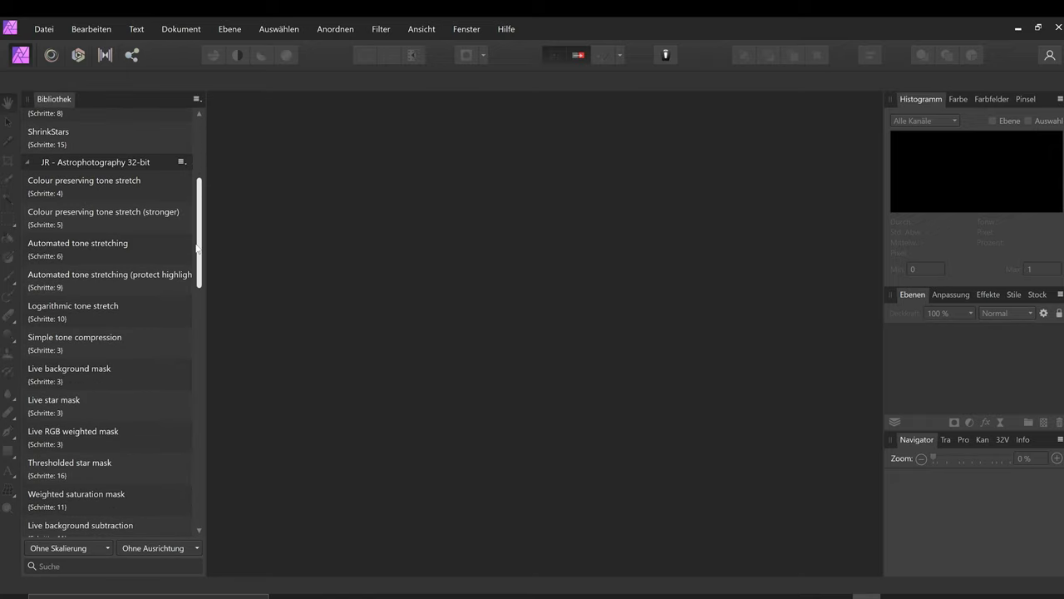
{"action": "scroll", "coordinate": [197, 249], "scroll_direction": "down", "scroll_amount": 2}
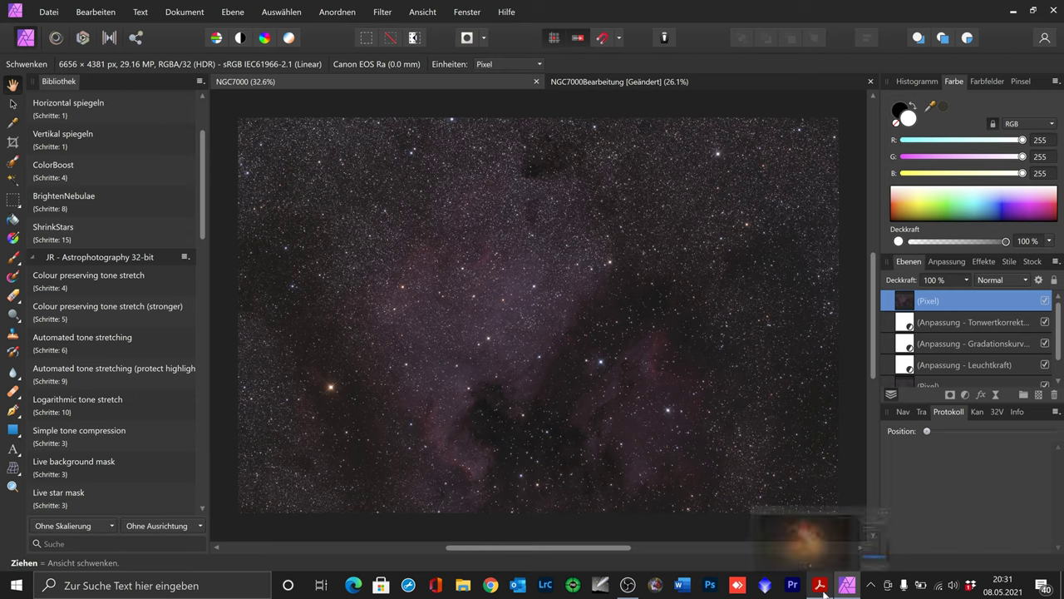
{"action": "mouse_move", "coordinate": [820, 585]}
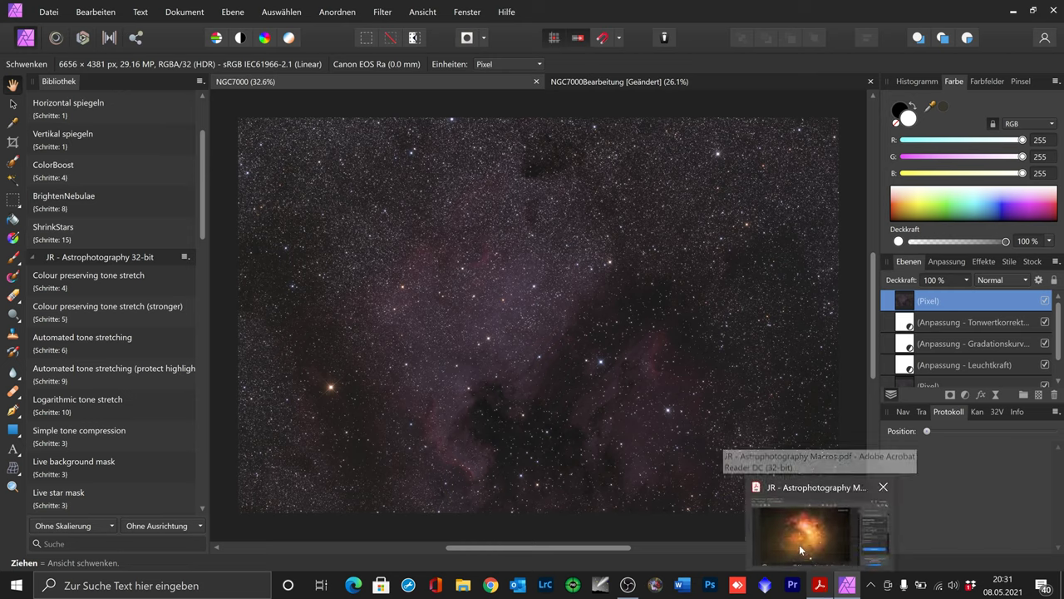
- Bring the JR macros PDF guide to the front from the taskbar
{"action": "left_click", "coordinate": [799, 545]}
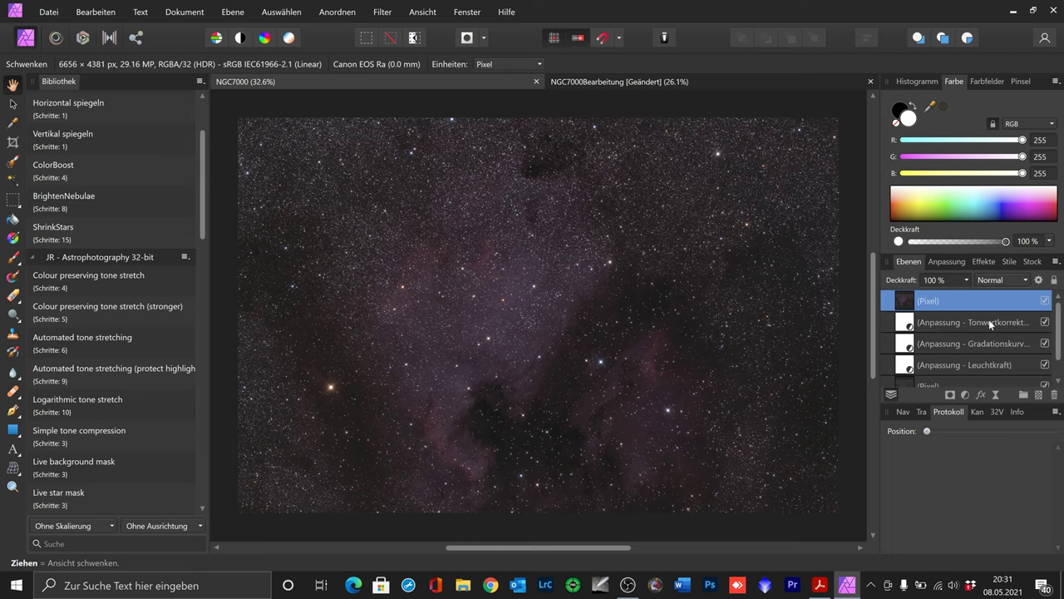
- Delete the three stretch adjustments and set the 32-bit preview to Ohne Verwaltung
{"action": "left_click", "coordinate": [949, 366], "text": "shift"}
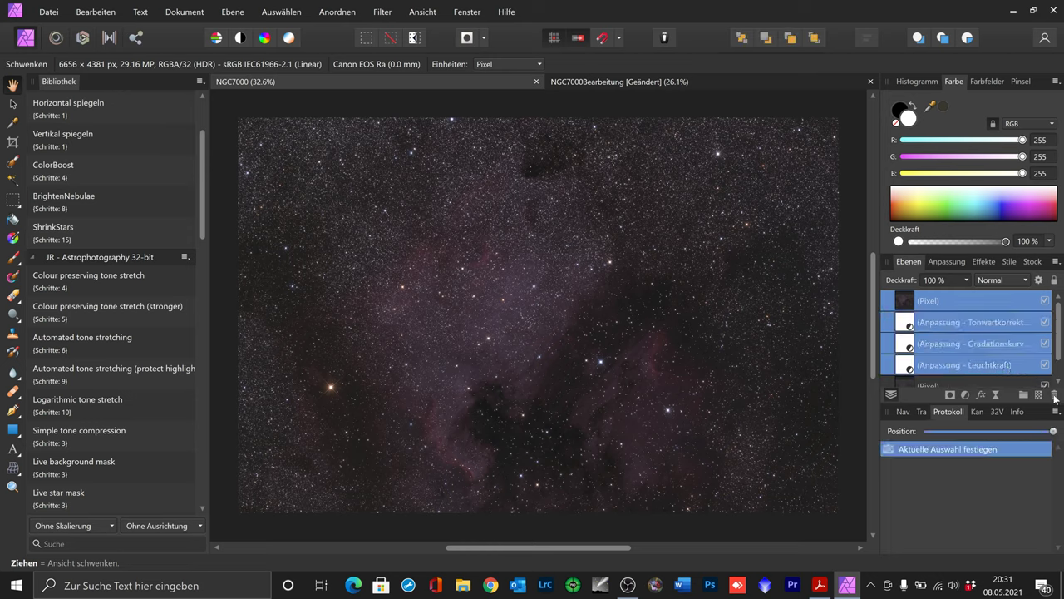
{"action": "left_click", "coordinate": [1055, 394]}
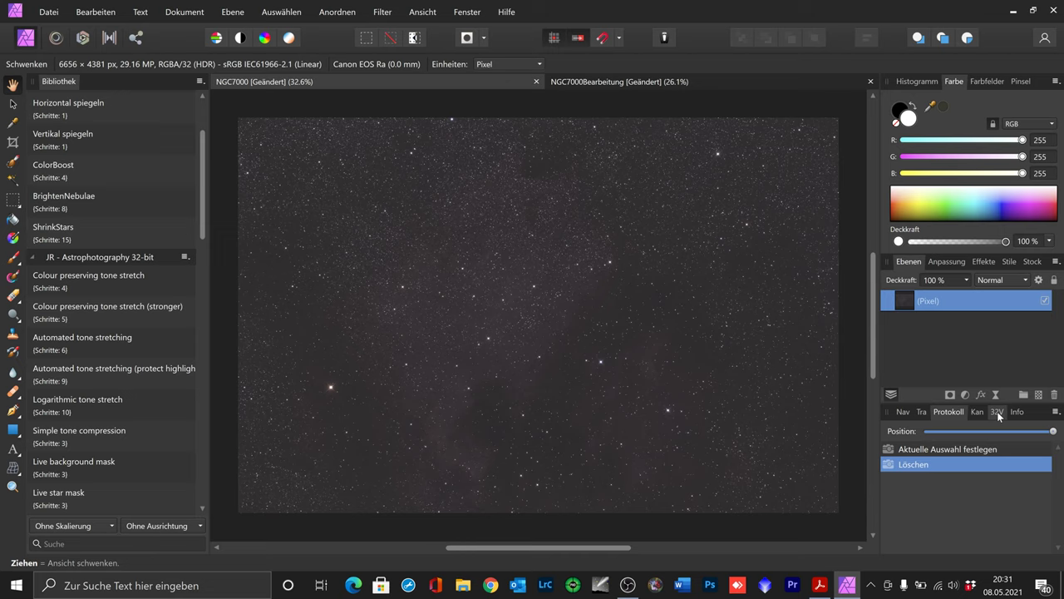
{"action": "left_click", "coordinate": [997, 411]}
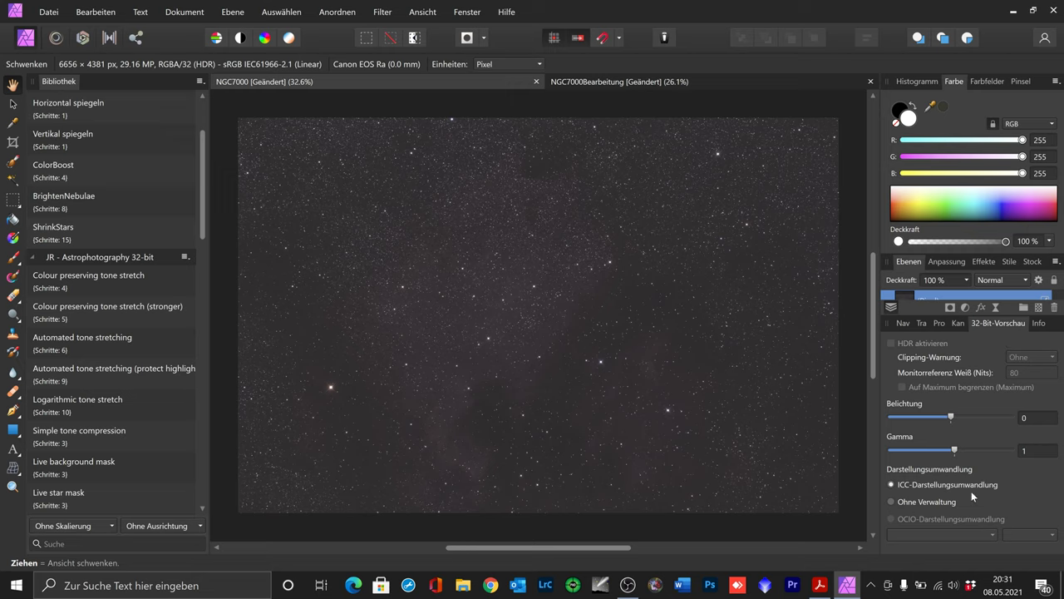
{"action": "left_click", "coordinate": [891, 503]}
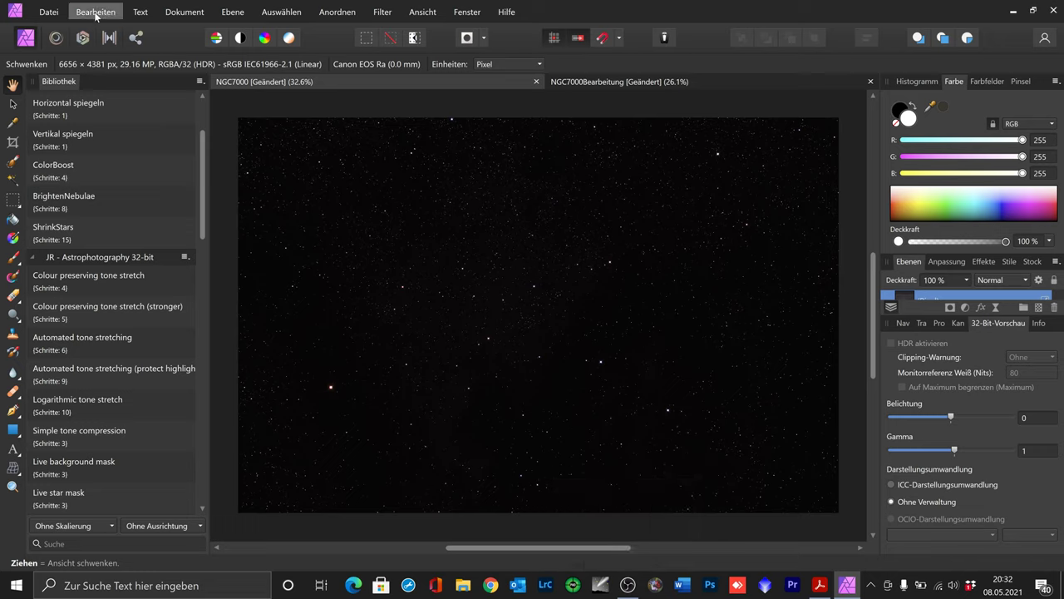
{"action": "left_click", "coordinate": [49, 13]}
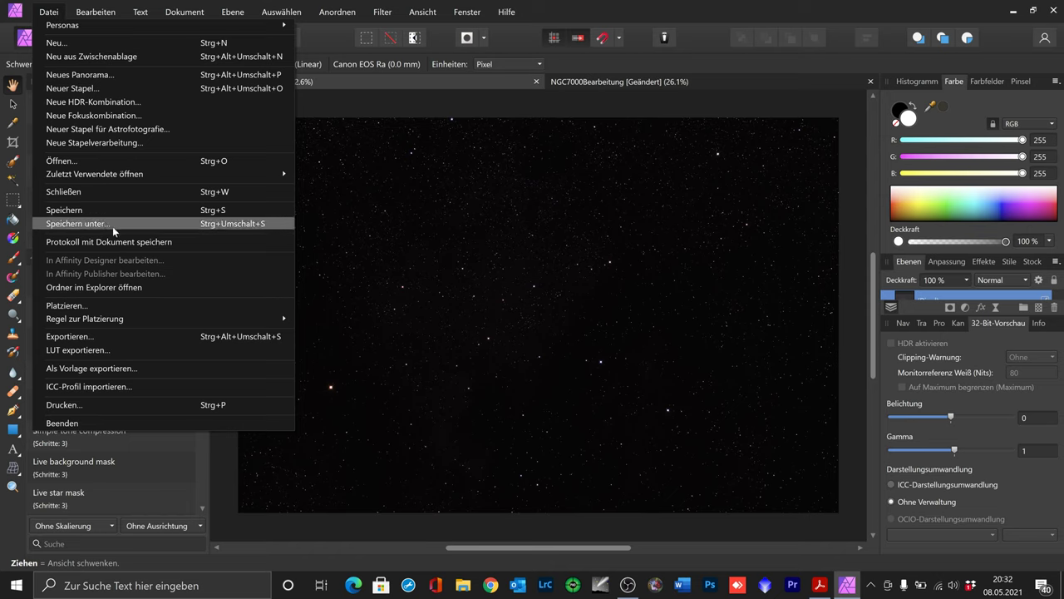
{"action": "mouse_move", "coordinate": [94, 12]}
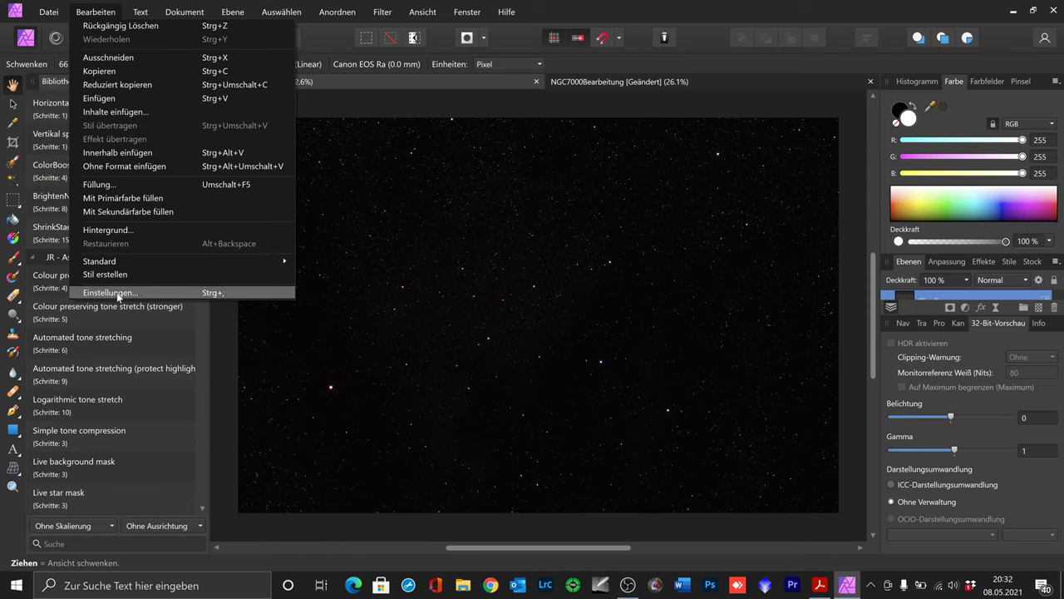
{"action": "left_click", "coordinate": [109, 292]}
{"action": "left_click", "coordinate": [524, 229]}
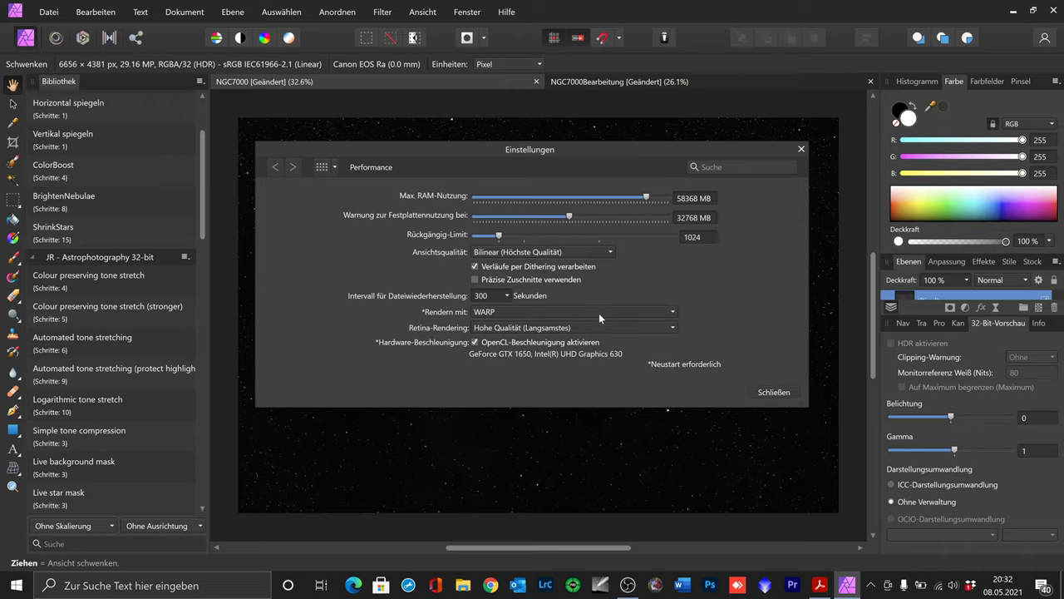
{"action": "left_click", "coordinate": [674, 313]}
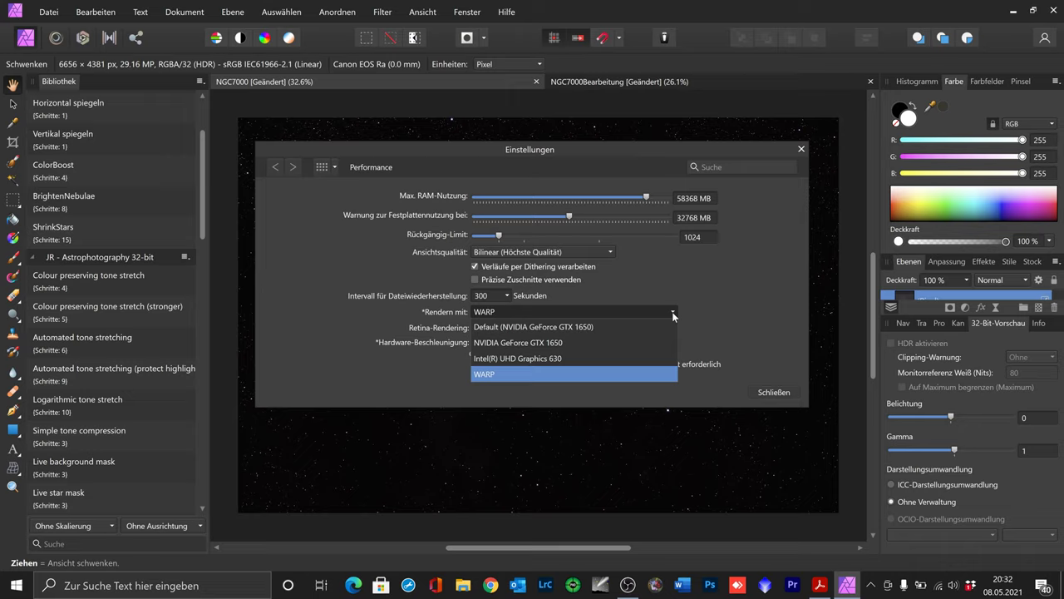
{"action": "left_click", "coordinate": [672, 311]}
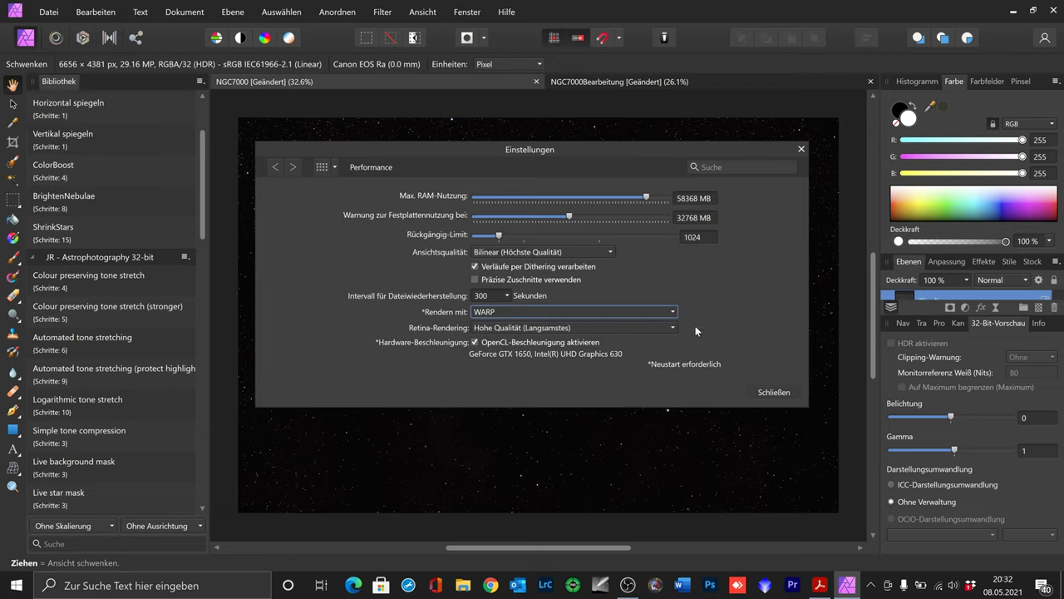
{"action": "left_click", "coordinate": [774, 393]}
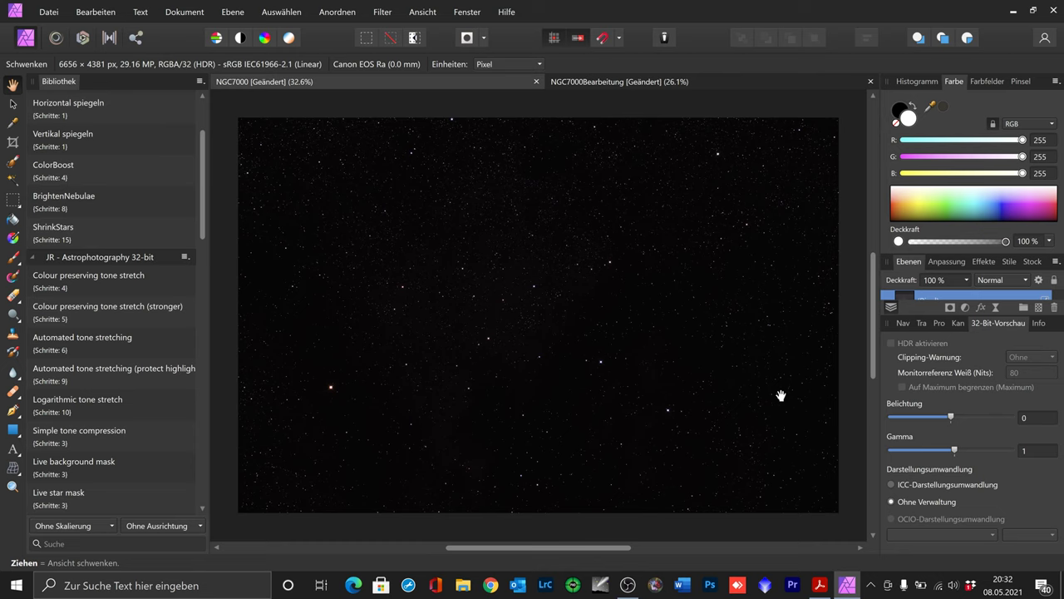
- Advance the Acrobat guide to page 3, the Macros description, then return to Affinity Photo
{"action": "left_click", "coordinate": [821, 592]}
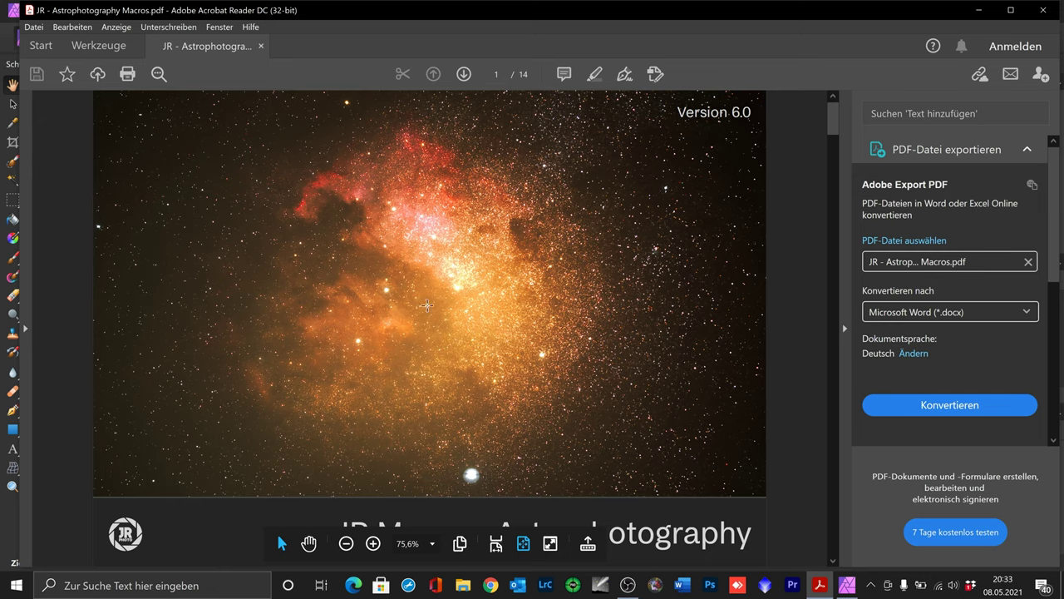
{"action": "left_click", "coordinate": [463, 75]}
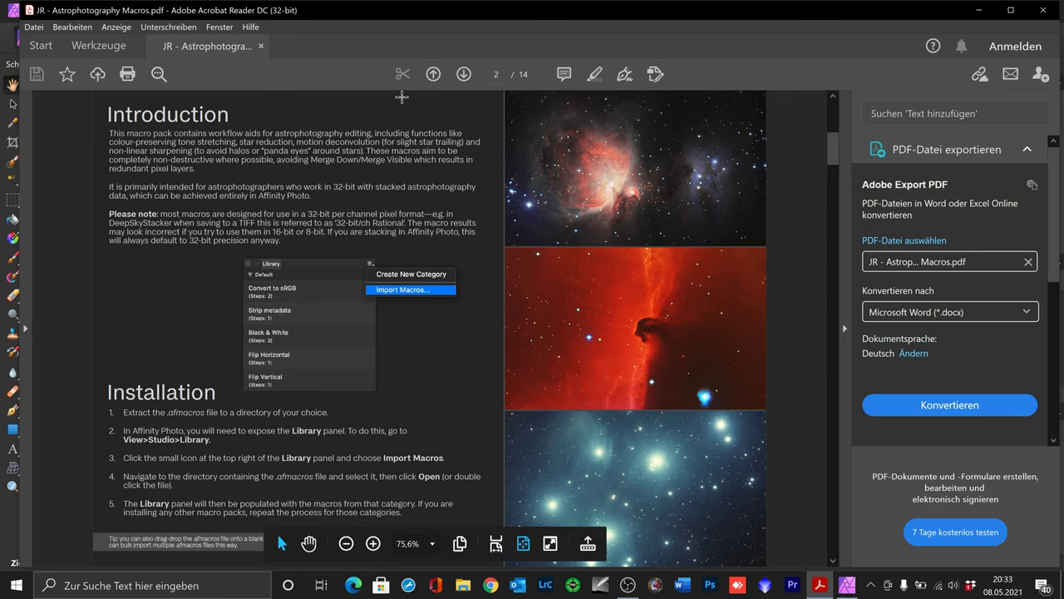
{"action": "left_click", "coordinate": [466, 75]}
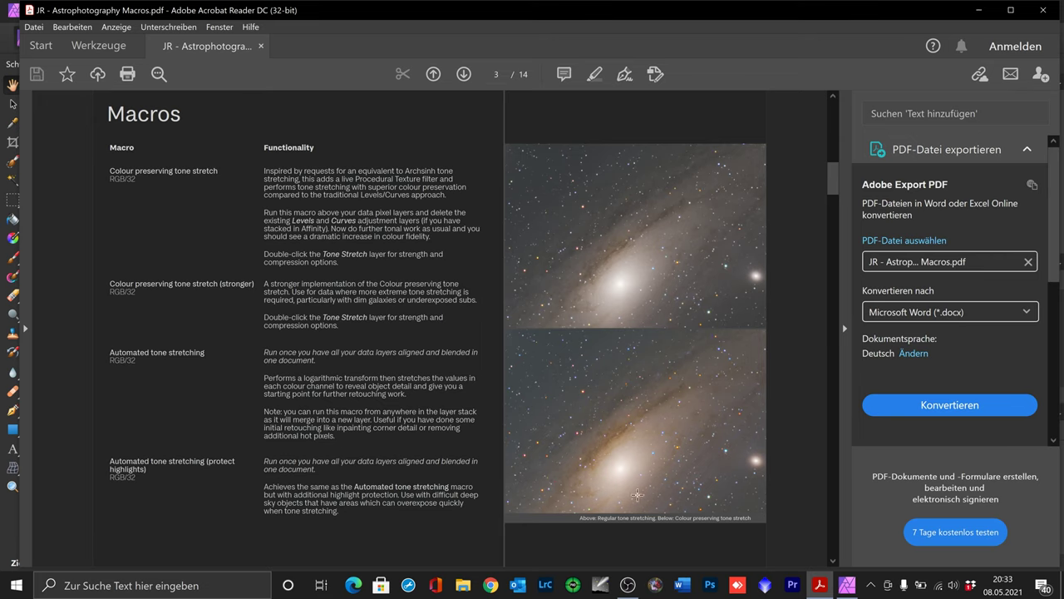
{"action": "left_click", "coordinate": [848, 587]}
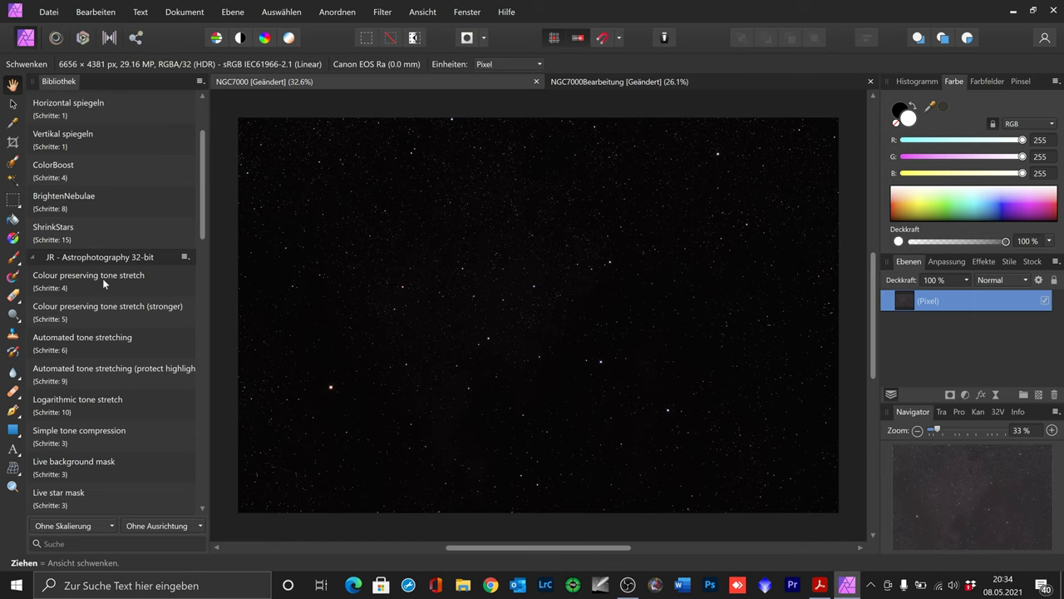
- Apply the Colour preserving tone stretch macro, then bring the macro PDF guide back up
{"action": "left_click", "coordinate": [102, 278]}
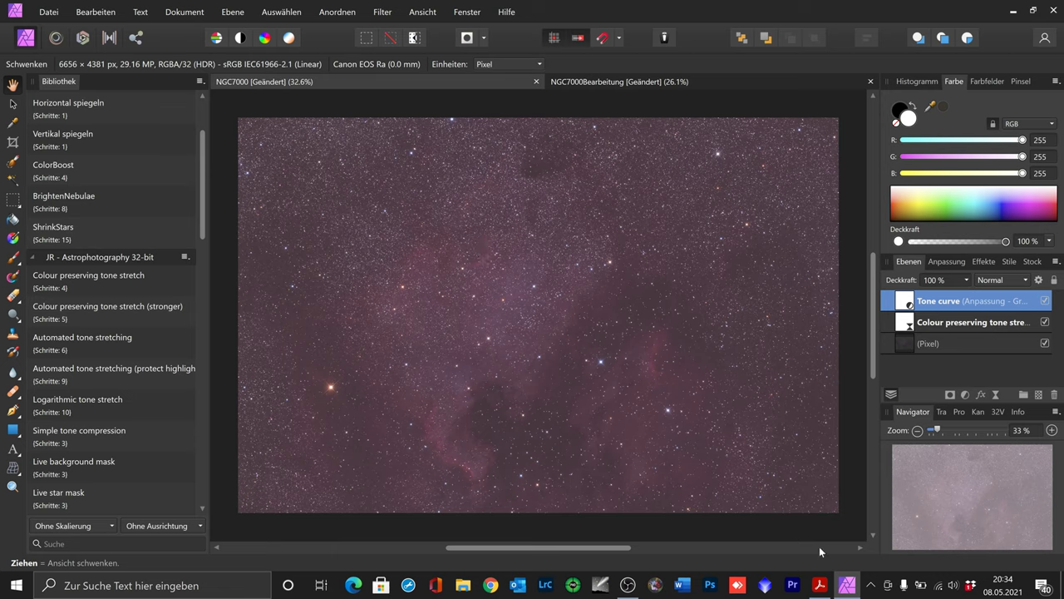
{"action": "left_click", "coordinate": [820, 585]}
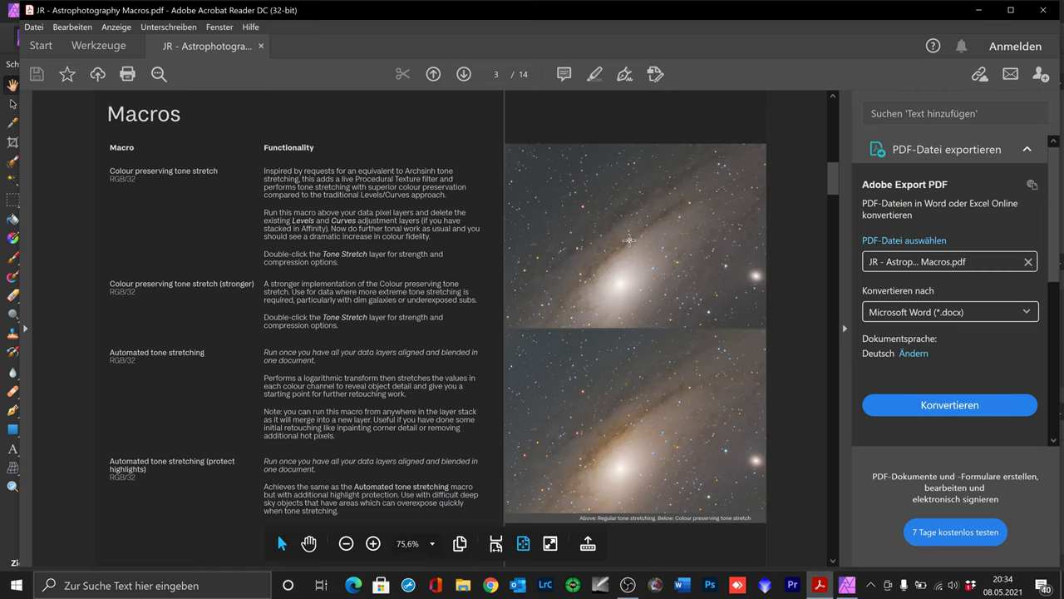
{"action": "mouse_move", "coordinate": [847, 584]}
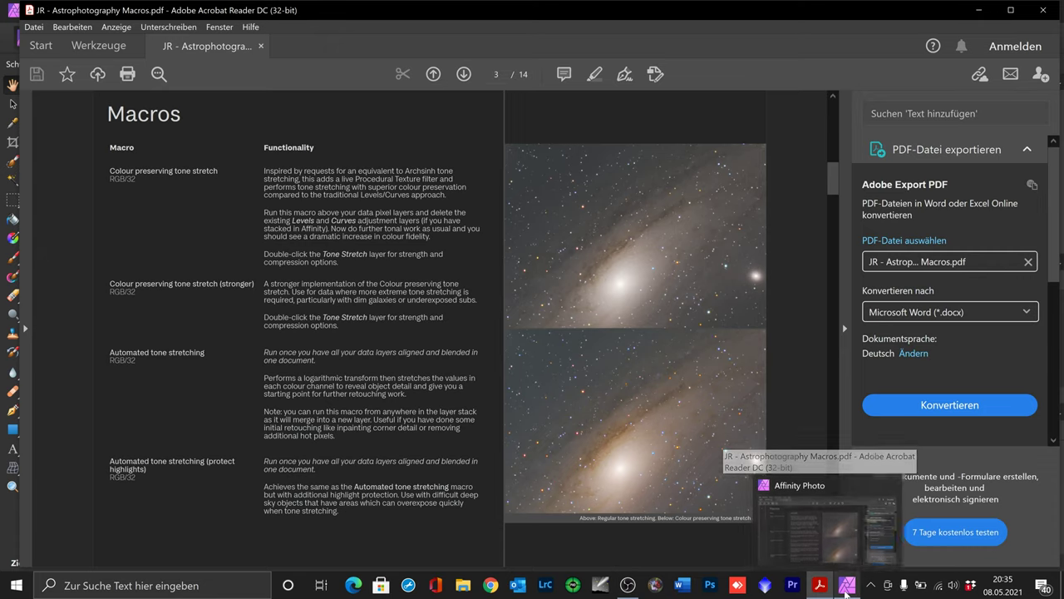
- Switch back to Affinity Photo and show the Histogramm panel
{"action": "left_click", "coordinate": [848, 586]}
{"action": "left_click", "coordinate": [917, 81]}
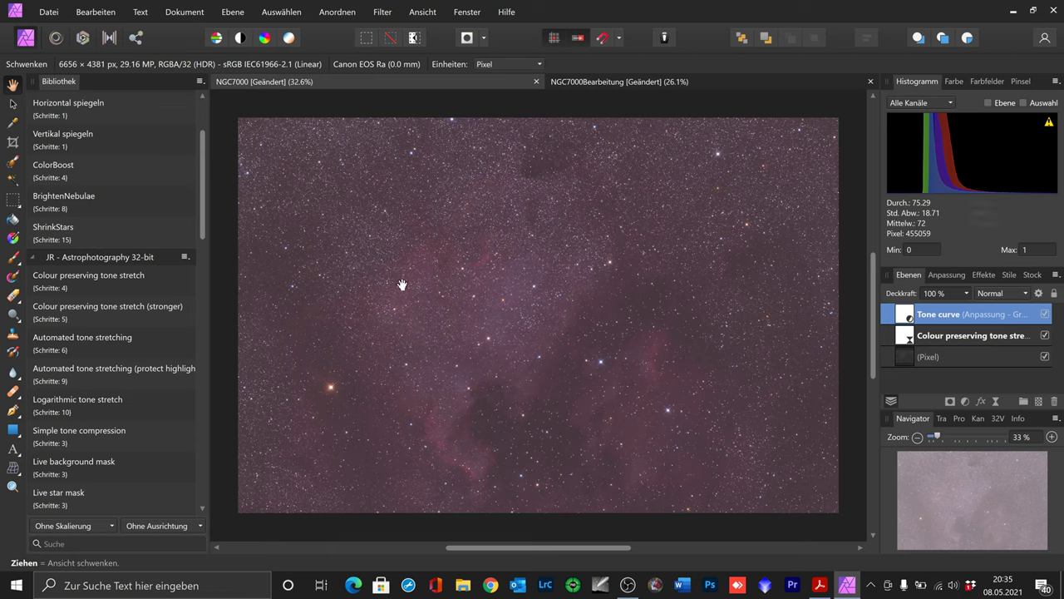
- Run the next tone stretching macro to create a merged Tone Stretched pixel layer
{"action": "left_click", "coordinate": [93, 341]}
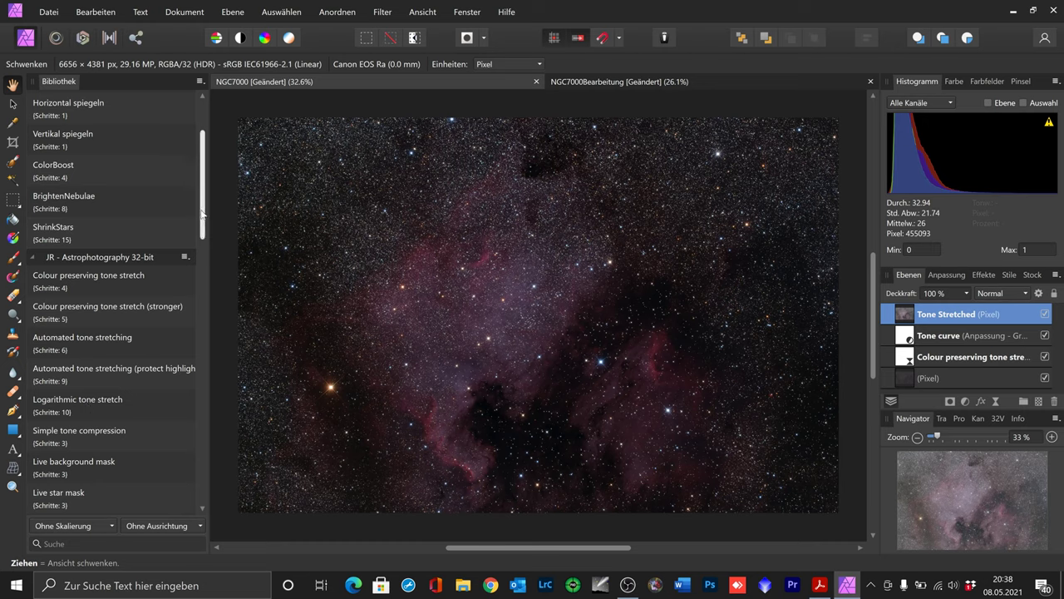
- Add the Live background mask macro as a new layer above the Tone Stretched layer
{"action": "left_click_drag", "start_coordinate": [202, 214], "coordinate": [202, 262]}
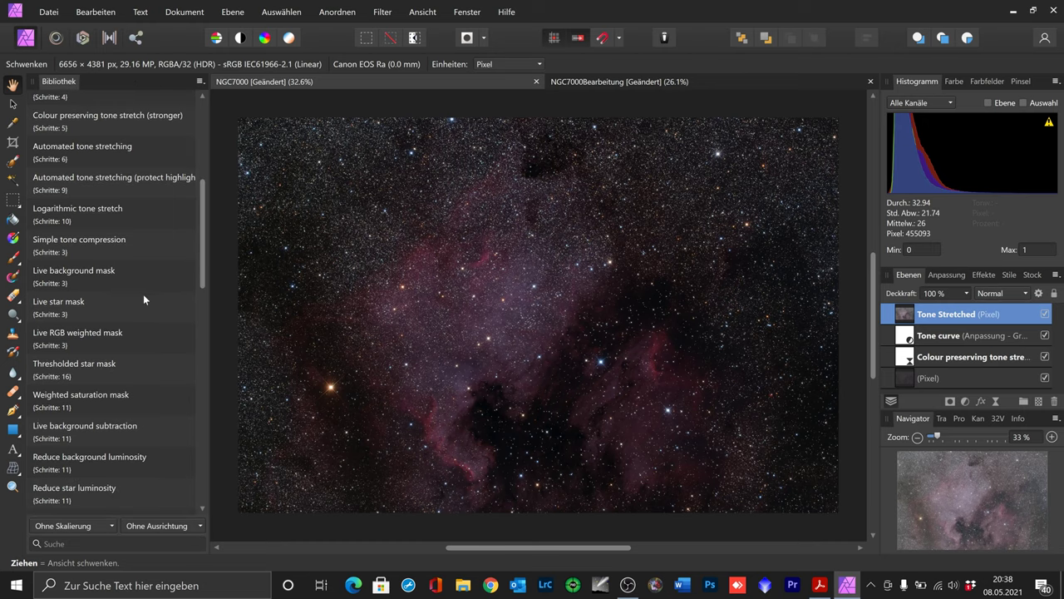
{"action": "left_click", "coordinate": [83, 272]}
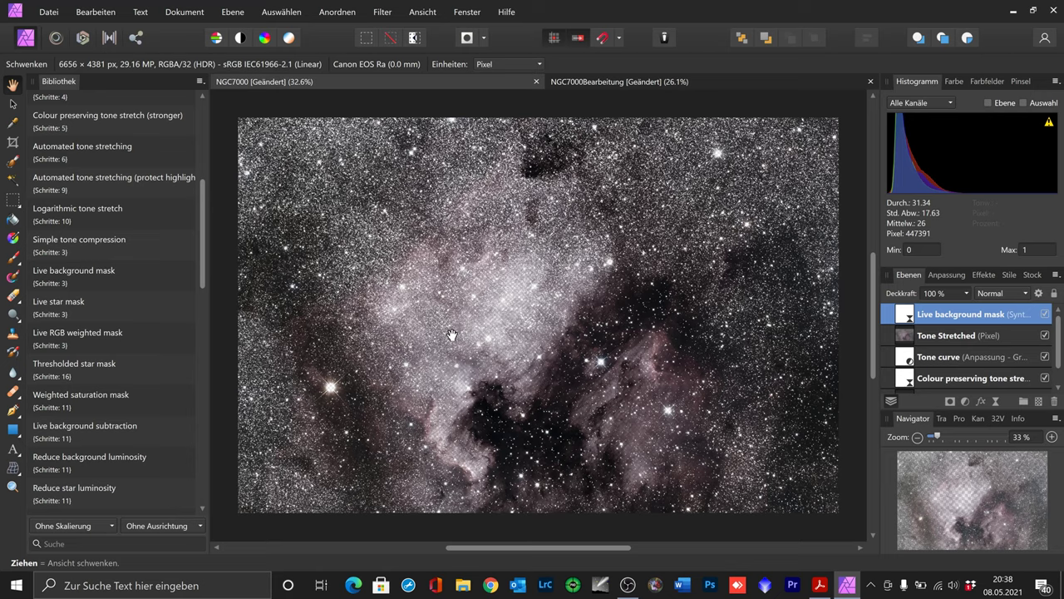
- Zoom in from 32.6% to about 149% on the bright nebula area
{"action": "scroll", "coordinate": [452, 335], "scroll_direction": "up", "scroll_amount": 4}
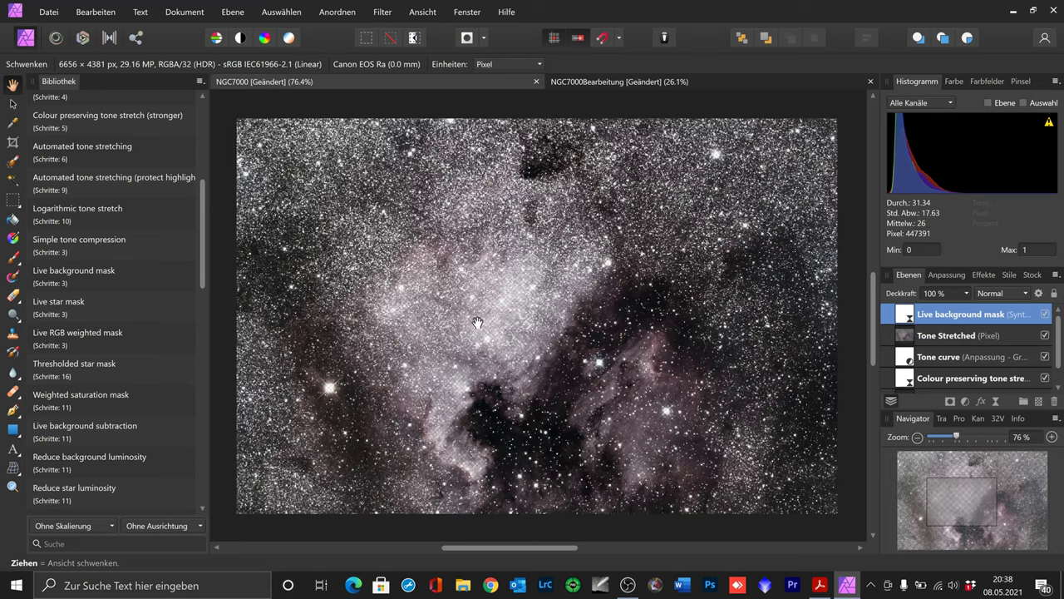
{"action": "scroll", "coordinate": [478, 322], "scroll_direction": "up", "scroll_amount": 3}
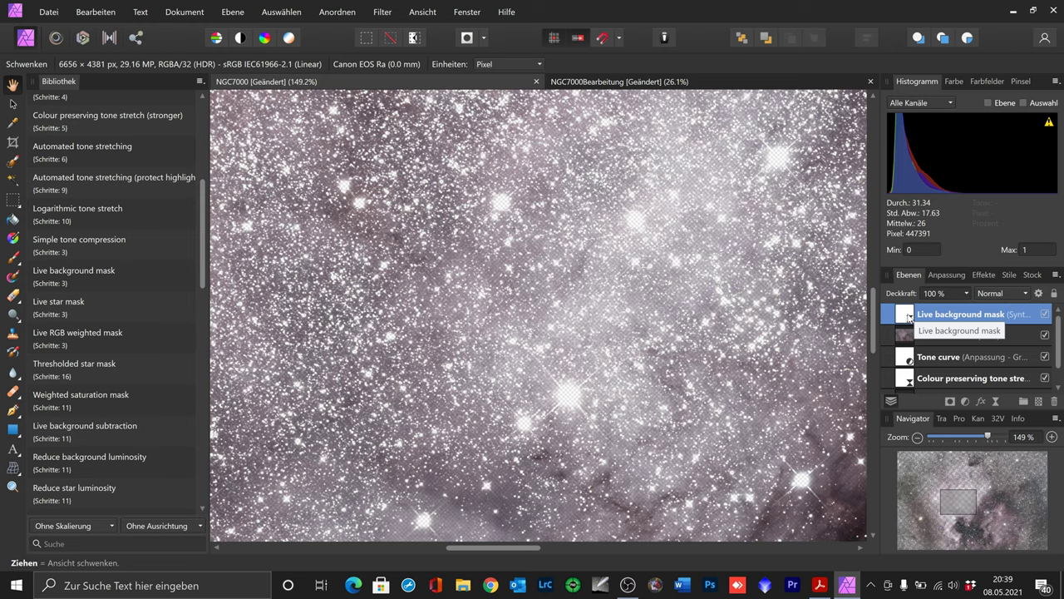
- Lower the background mask's Threshold and slightly raise its Smoothing in the Synthetisierte Textur settings
{"action": "double_click", "coordinate": [908, 317]}
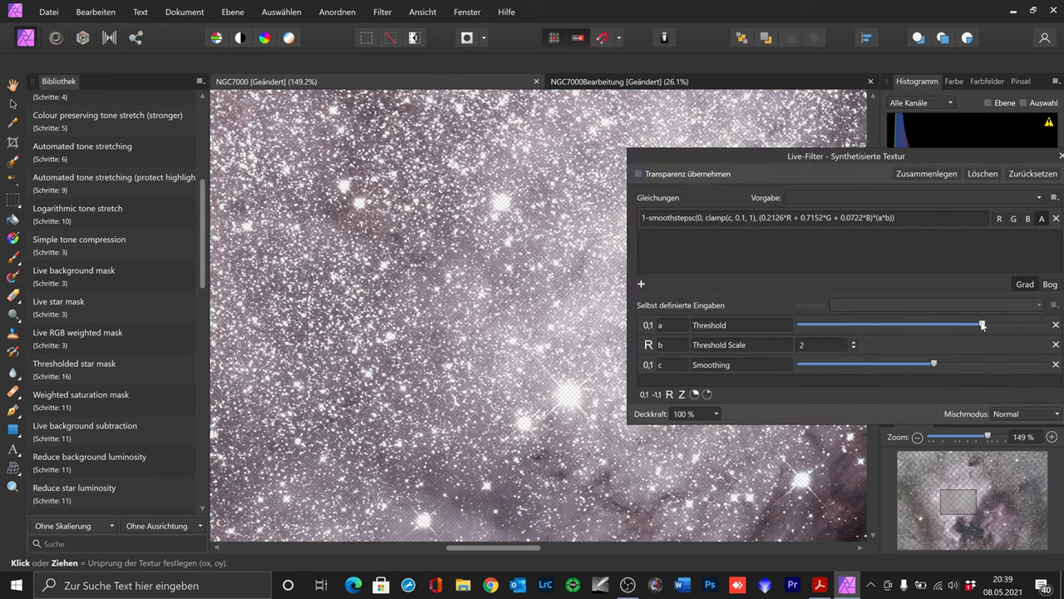
{"action": "left_click_drag", "start_coordinate": [982, 325], "coordinate": [941, 327]}
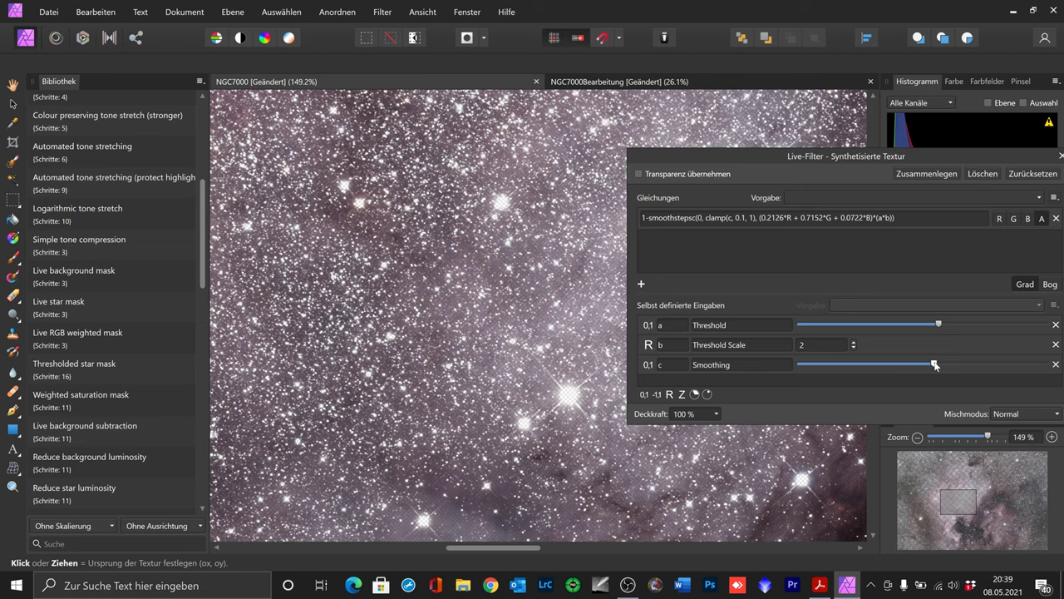
{"action": "left_click_drag", "start_coordinate": [934, 364], "coordinate": [954, 364]}
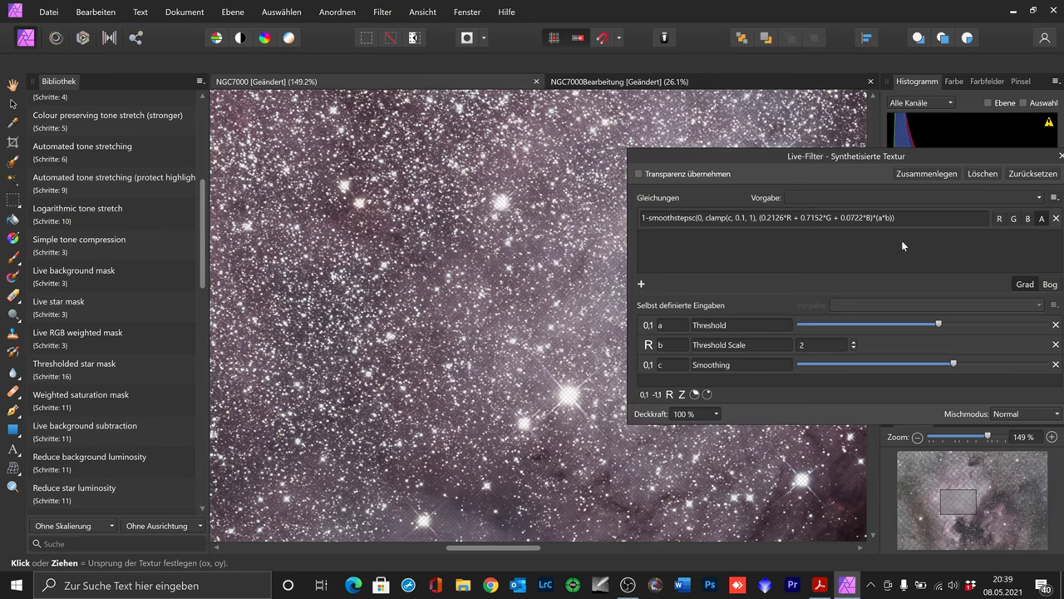
{"action": "left_click_drag", "start_coordinate": [942, 157], "coordinate": [856, 157]}
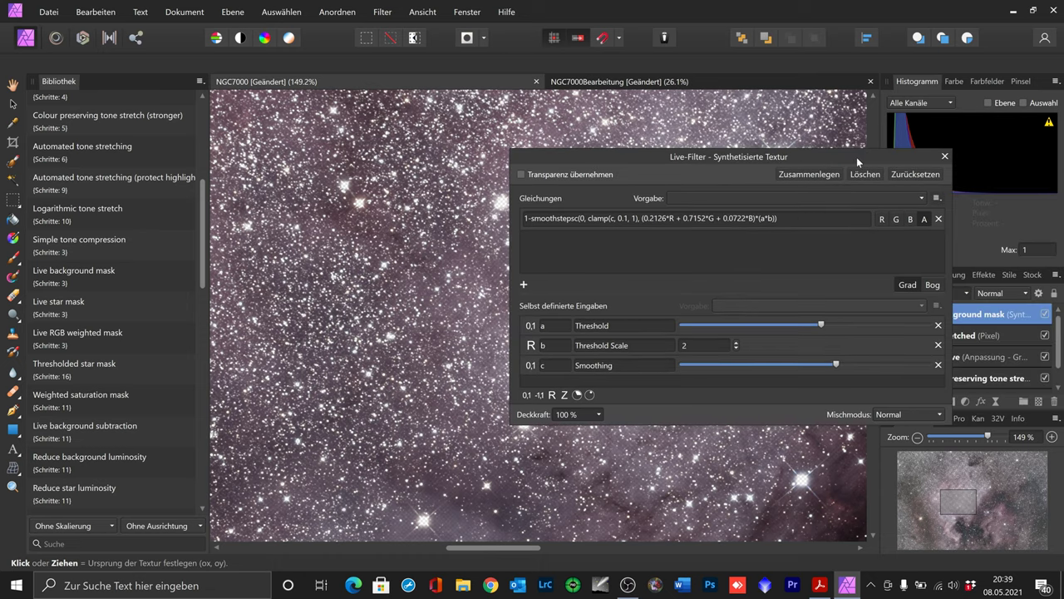
{"action": "left_click", "coordinate": [945, 157]}
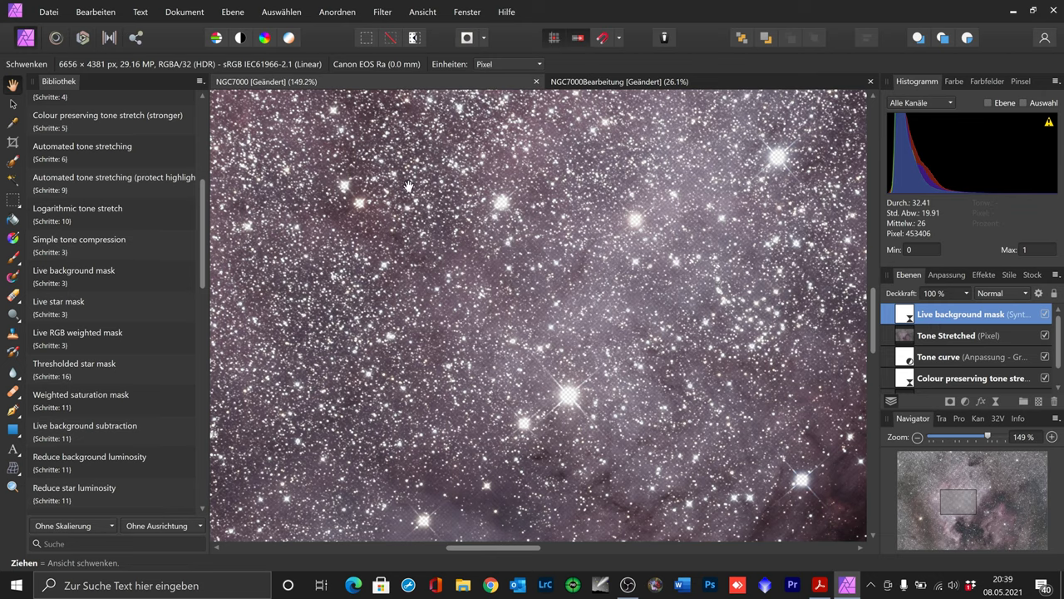
- Merge all visible layers with Sichtbare zusammenlegen into a new pixel layer atop NGC7000
{"action": "left_click", "coordinate": [227, 13]}
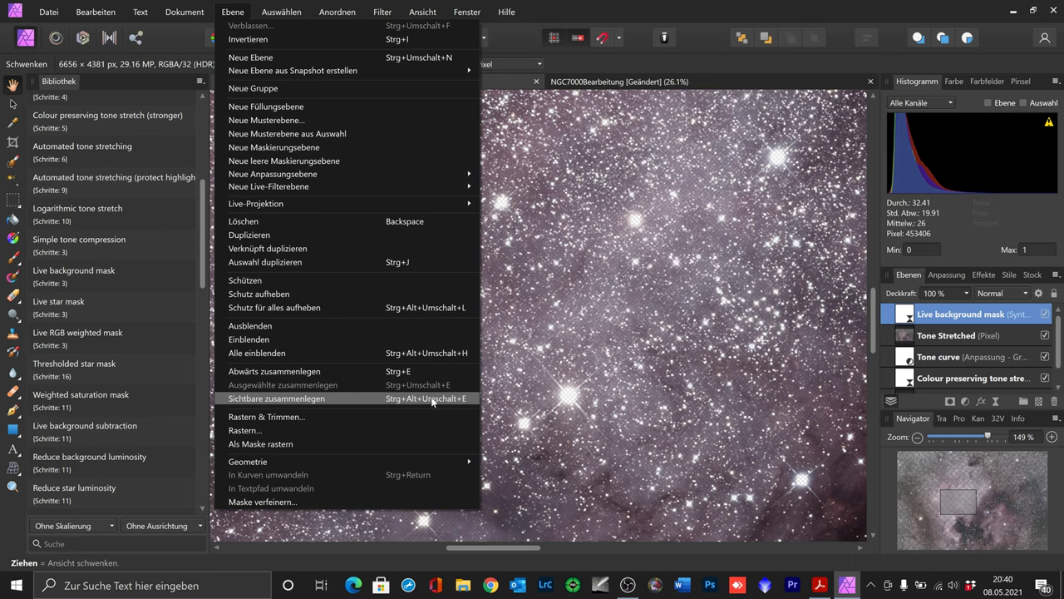
{"action": "left_click", "coordinate": [432, 399]}
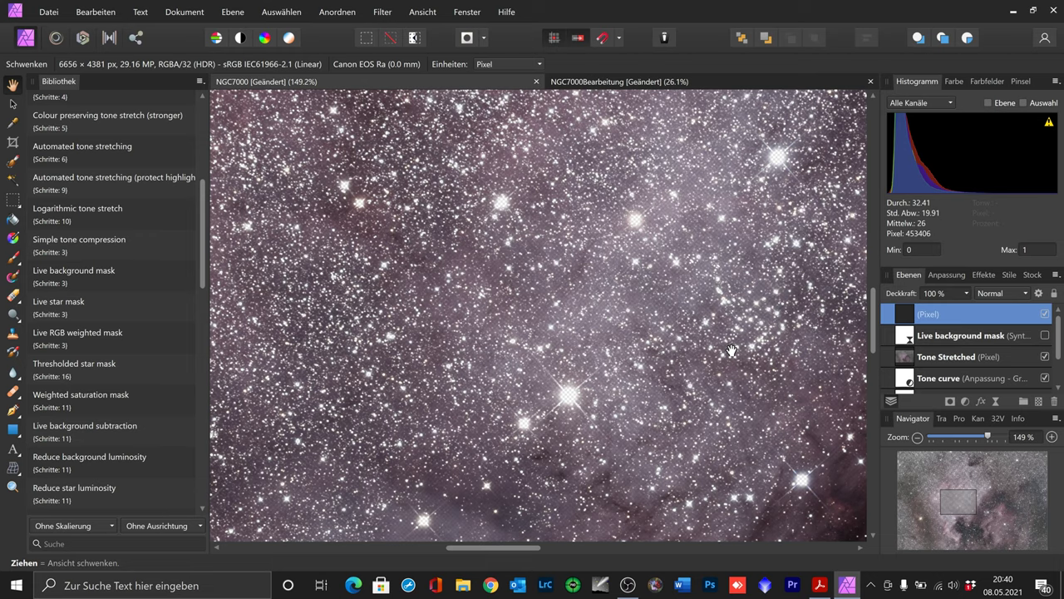
{"action": "left_click", "coordinate": [1026, 293]}
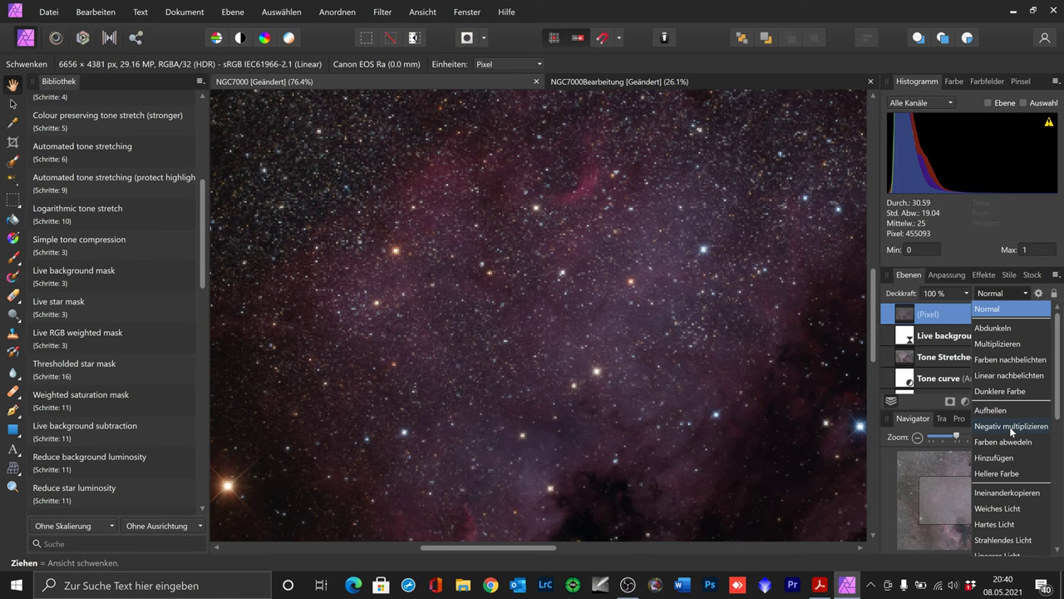
- Set the merged layer to Negativ multiplizieren blending and scroll the Library panel down
{"action": "left_click", "coordinate": [1012, 427]}
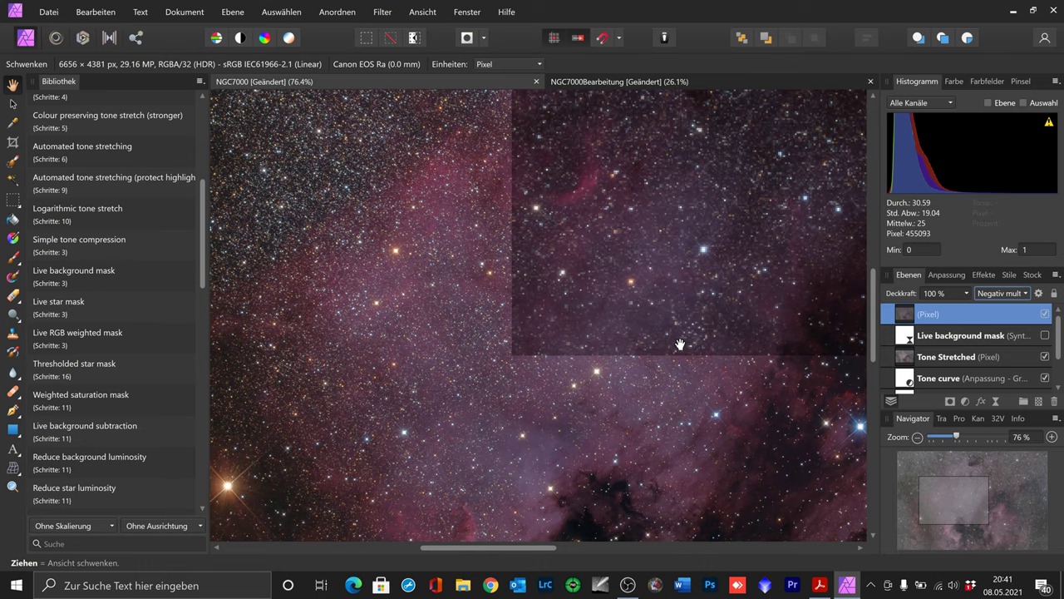
{"action": "scroll", "coordinate": [680, 344], "scroll_direction": "down", "scroll_amount": 3}
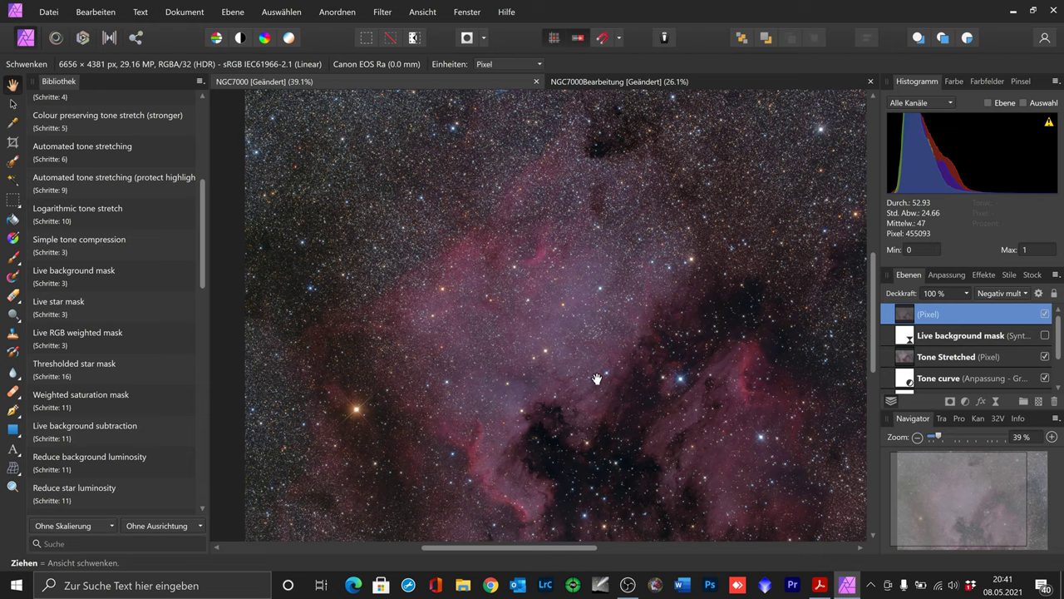
{"action": "scroll", "coordinate": [103, 202], "scroll_direction": "down", "scroll_amount": 3}
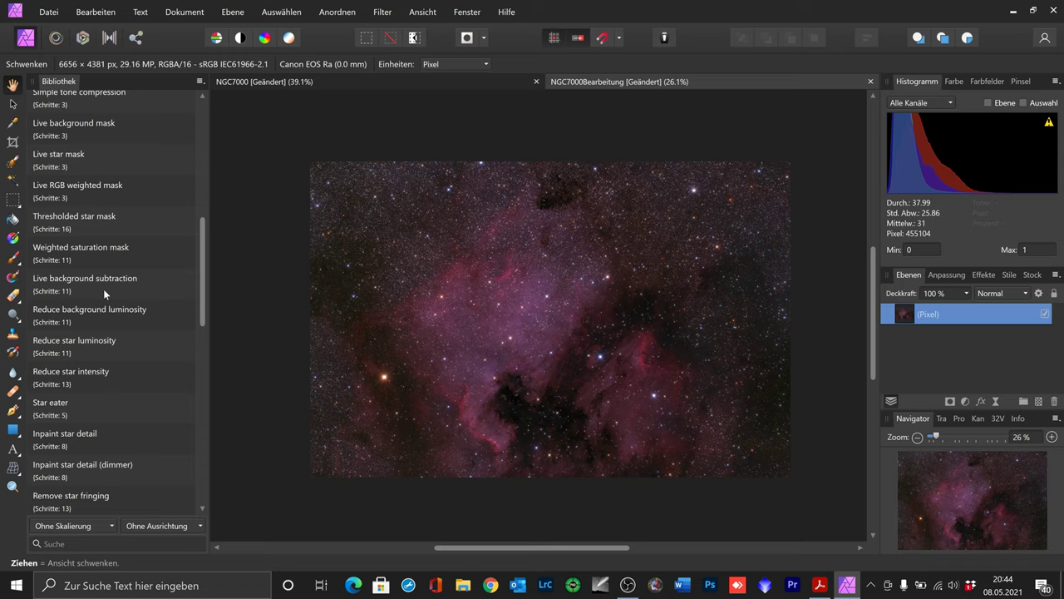
- Add a Live RGB weighted mask to NGC7000Bearbeitung and nudge its Weighting dial slightly
{"action": "left_click", "coordinate": [55, 186]}
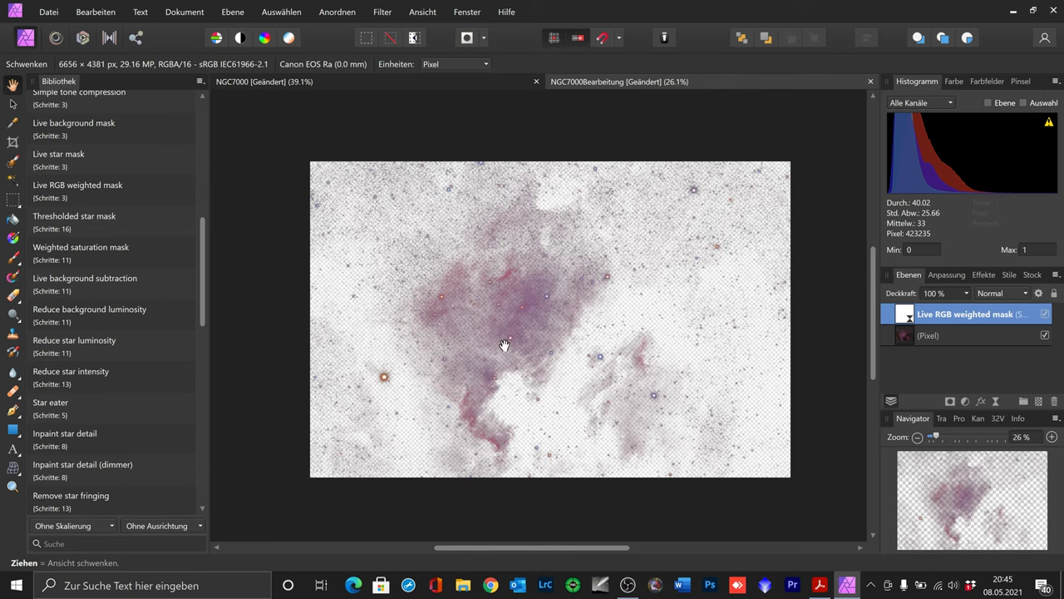
{"action": "left_click", "coordinate": [907, 316]}
{"action": "double_click", "coordinate": [907, 316]}
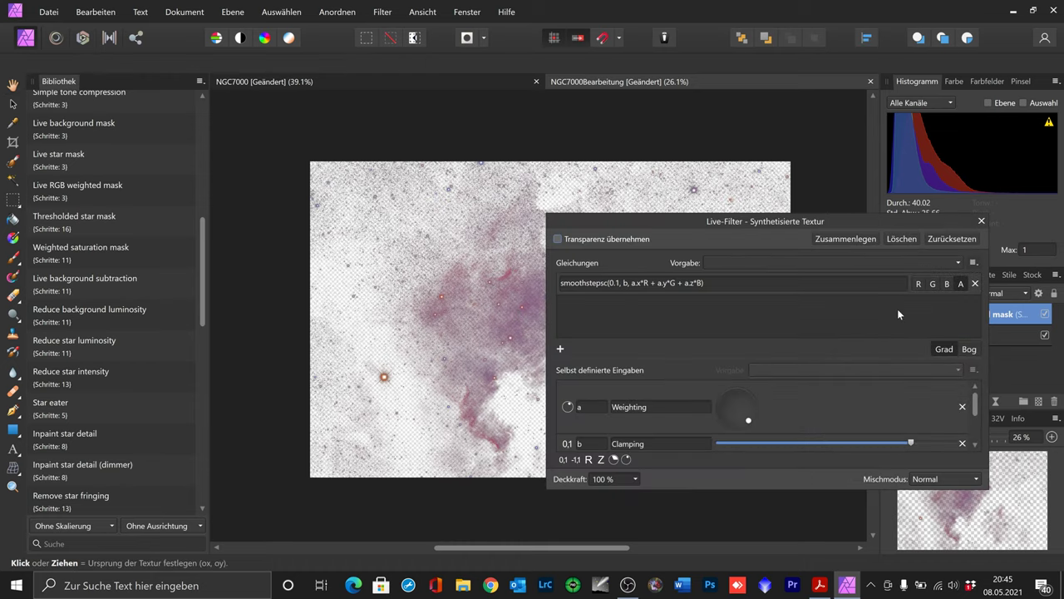
{"action": "left_click_drag", "start_coordinate": [769, 230], "coordinate": [890, 144]}
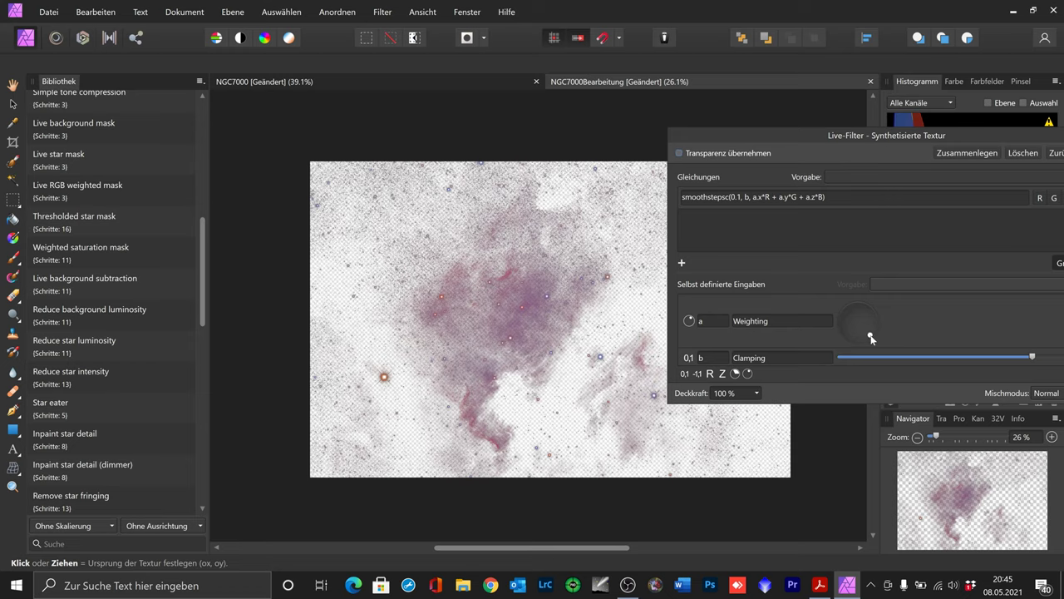
{"action": "left_click_drag", "start_coordinate": [871, 339], "coordinate": [876, 329]}
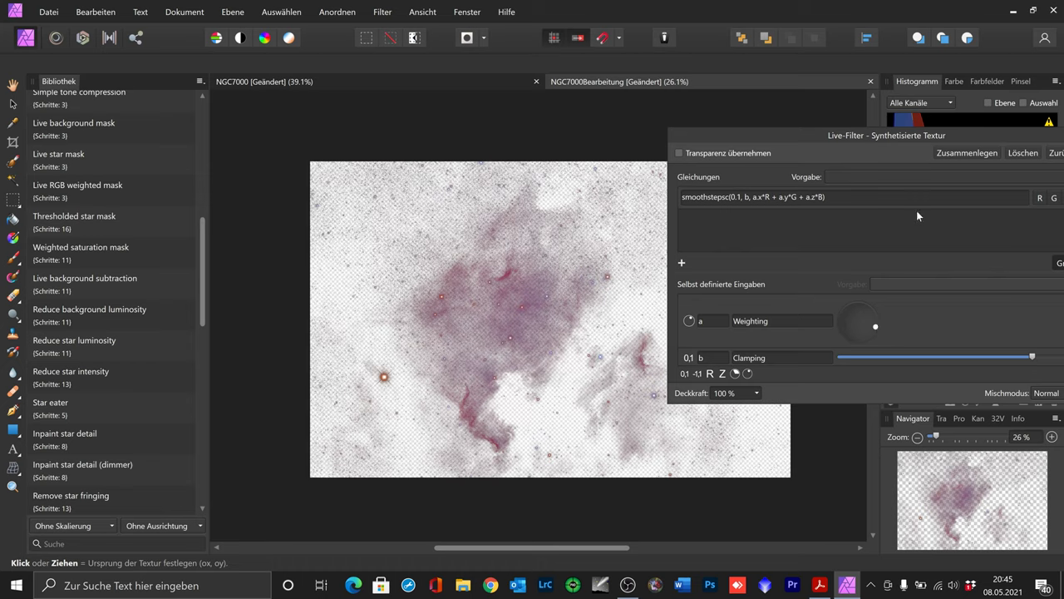
{"action": "left_click_drag", "start_coordinate": [961, 135], "coordinate": [813, 143]}
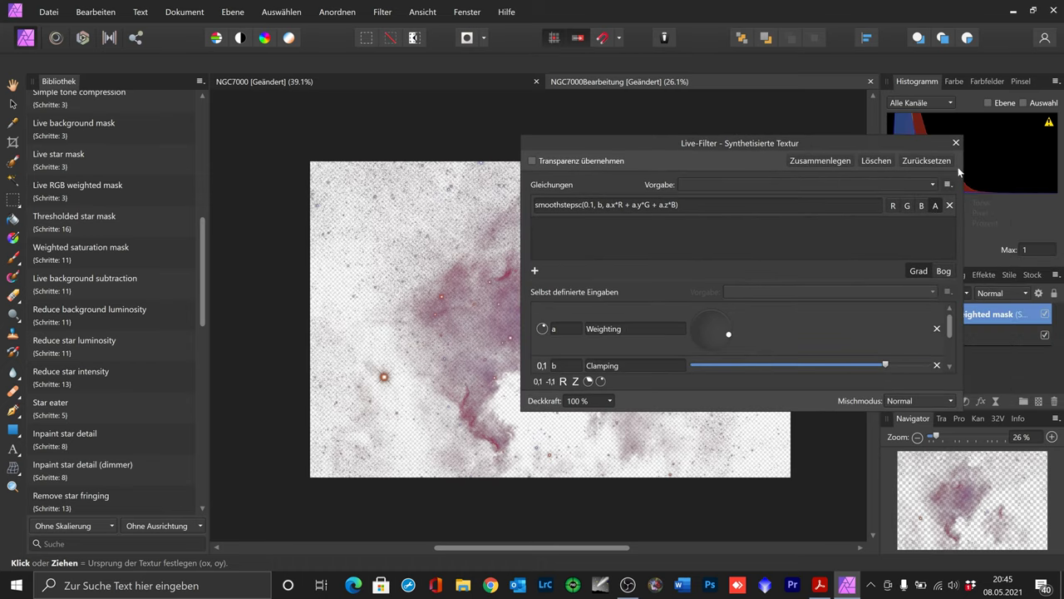
{"action": "left_click", "coordinate": [957, 143]}
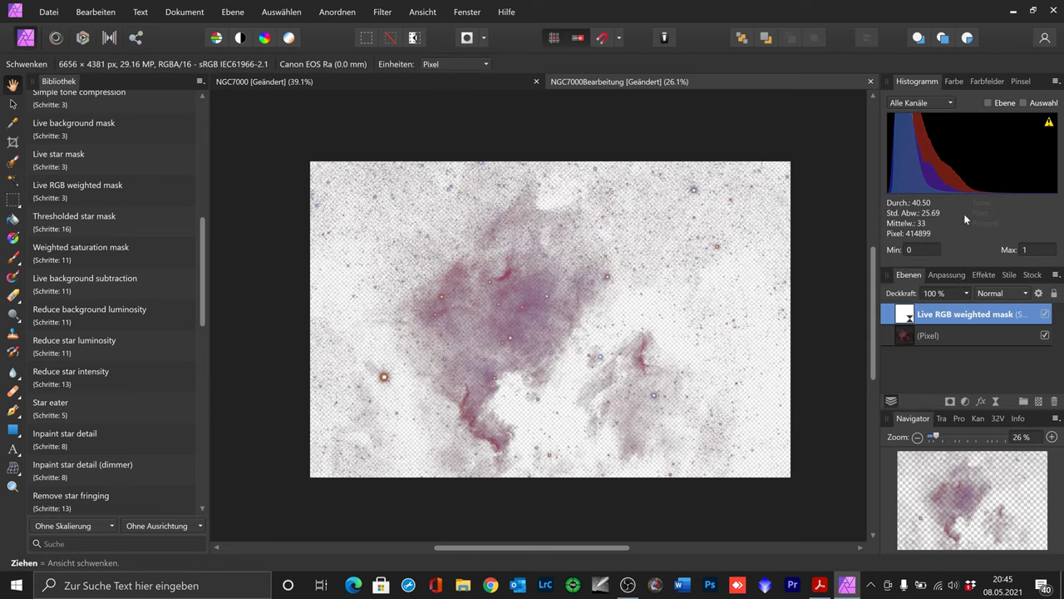
- Merge the visible layers into a new Hartes Licht layer and hide the RGB weighted mask
{"action": "left_click", "coordinate": [930, 337], "text": "shift"}
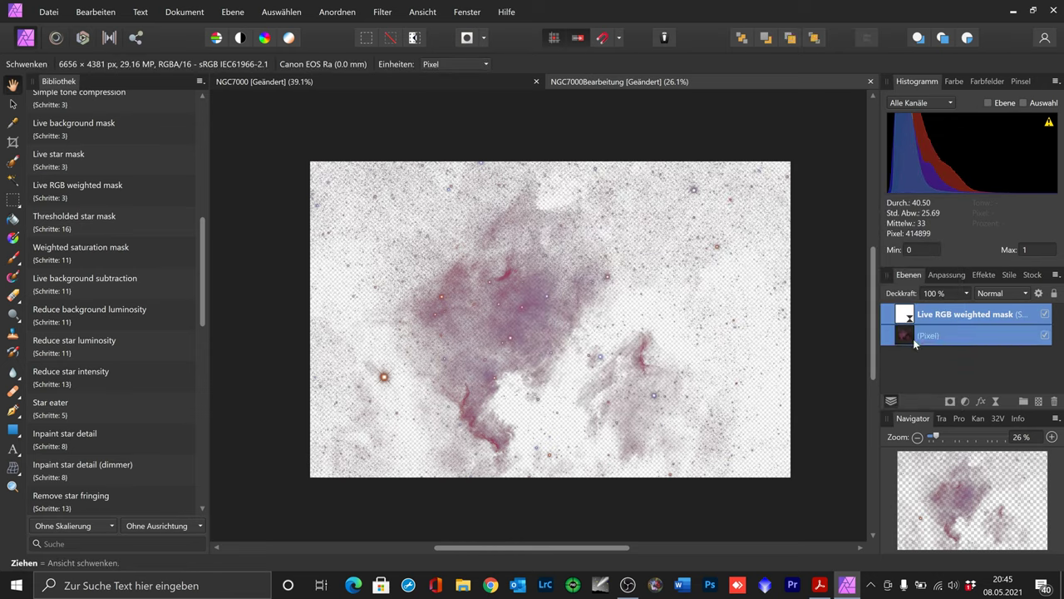
{"action": "left_click", "coordinate": [239, 20]}
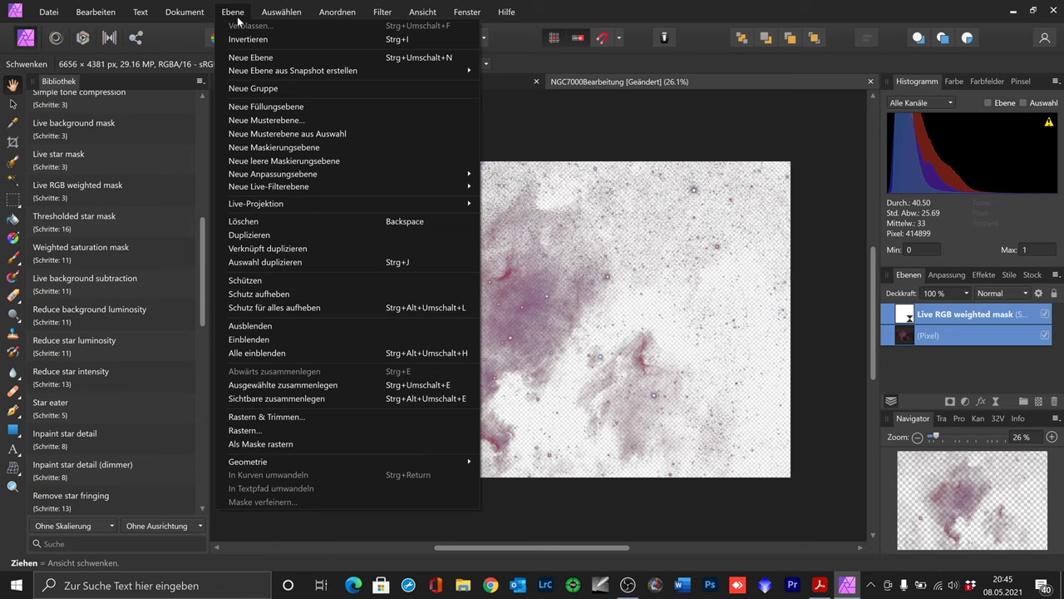
{"action": "left_click", "coordinate": [330, 402]}
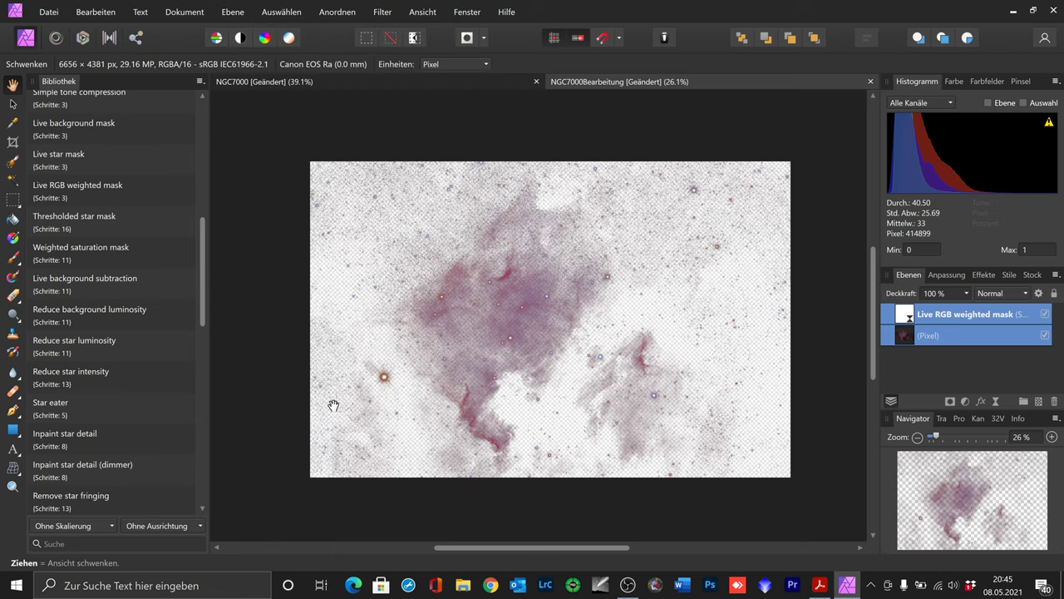
{"action": "left_click", "coordinate": [1045, 335]}
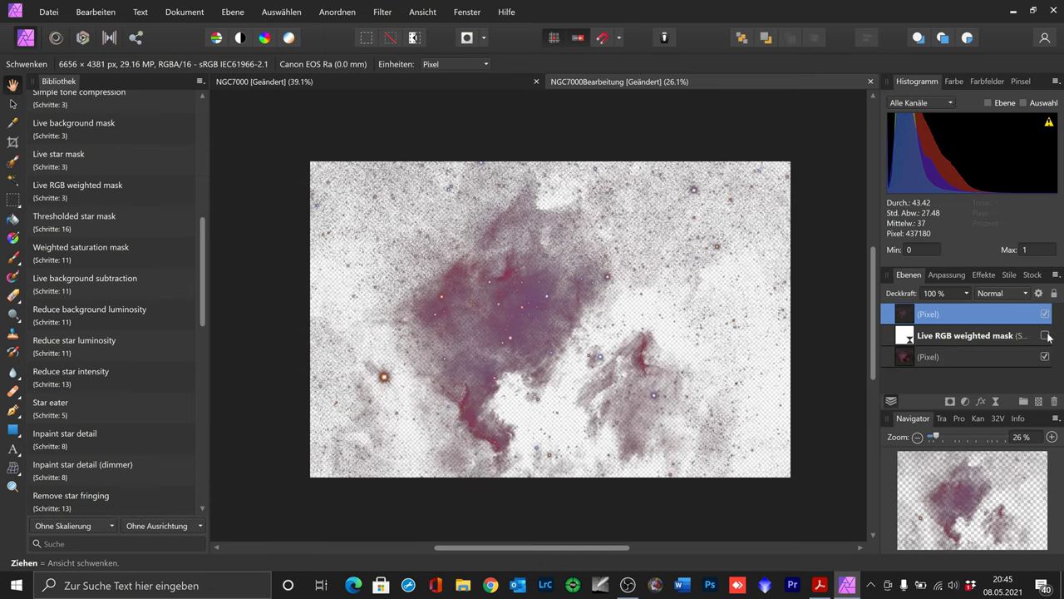
{"action": "key", "text": "alt+shift+h"}
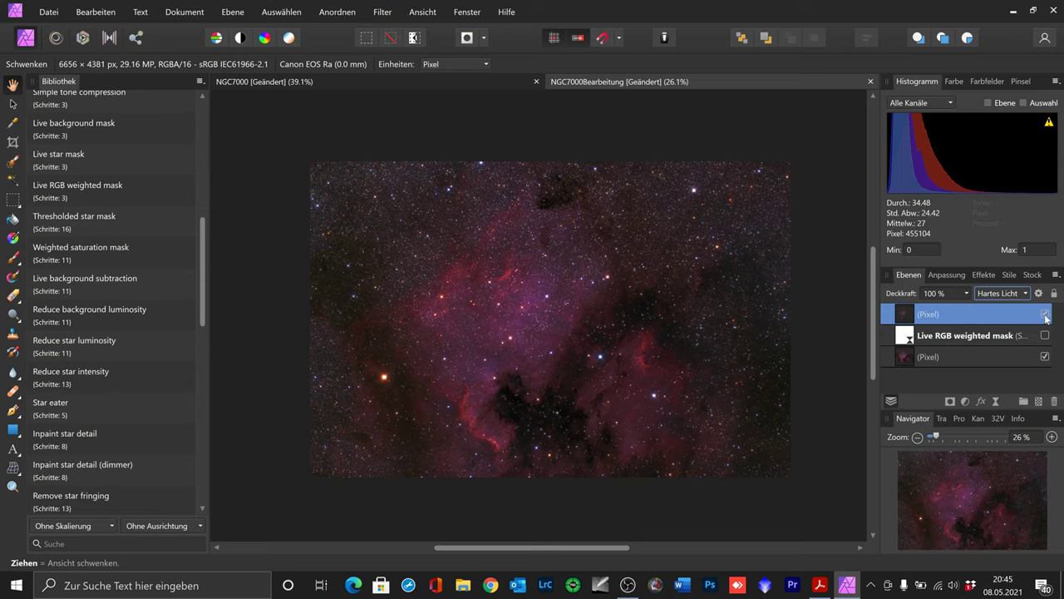
- Toggle the hard-light layer to compare, then delete the merged and mask layers
{"action": "left_click", "coordinate": [1046, 314]}
{"action": "left_click", "coordinate": [1045, 315]}
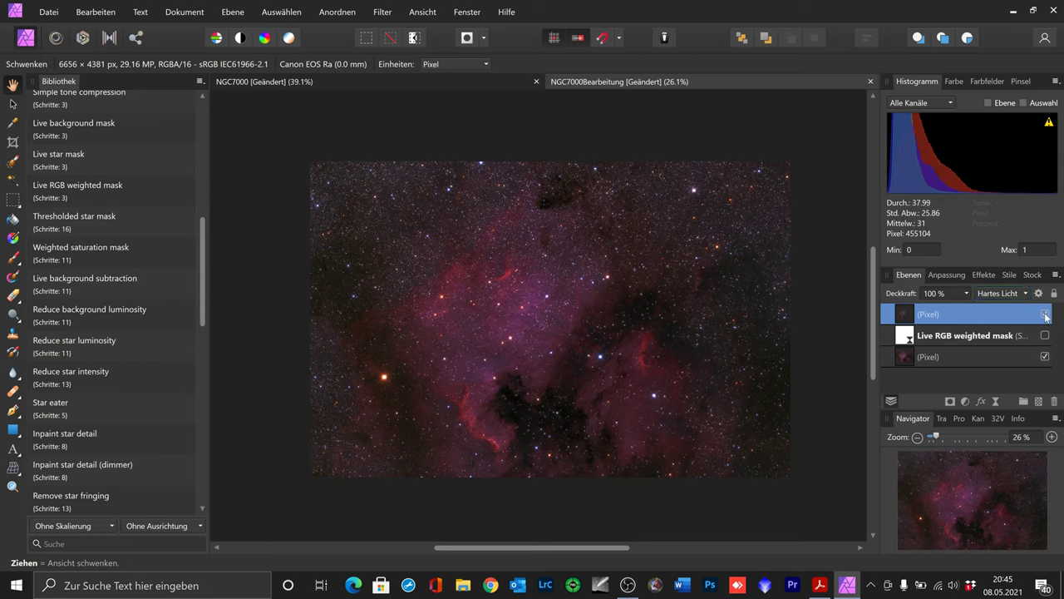
{"action": "left_click", "coordinate": [1045, 314]}
{"action": "left_click", "coordinate": [1045, 315]}
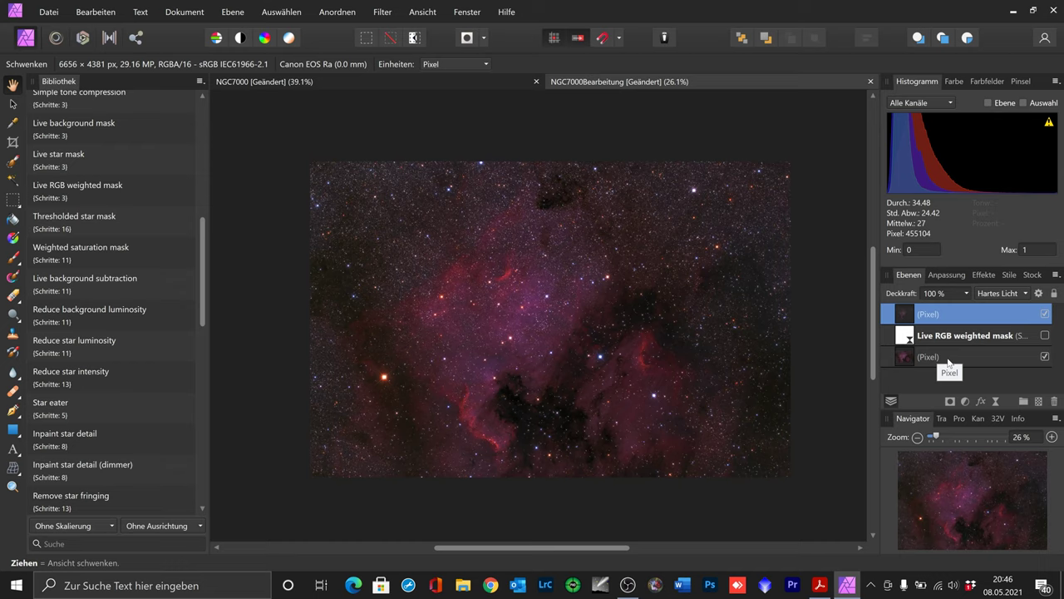
{"action": "left_click", "coordinate": [953, 337], "text": "ctrl"}
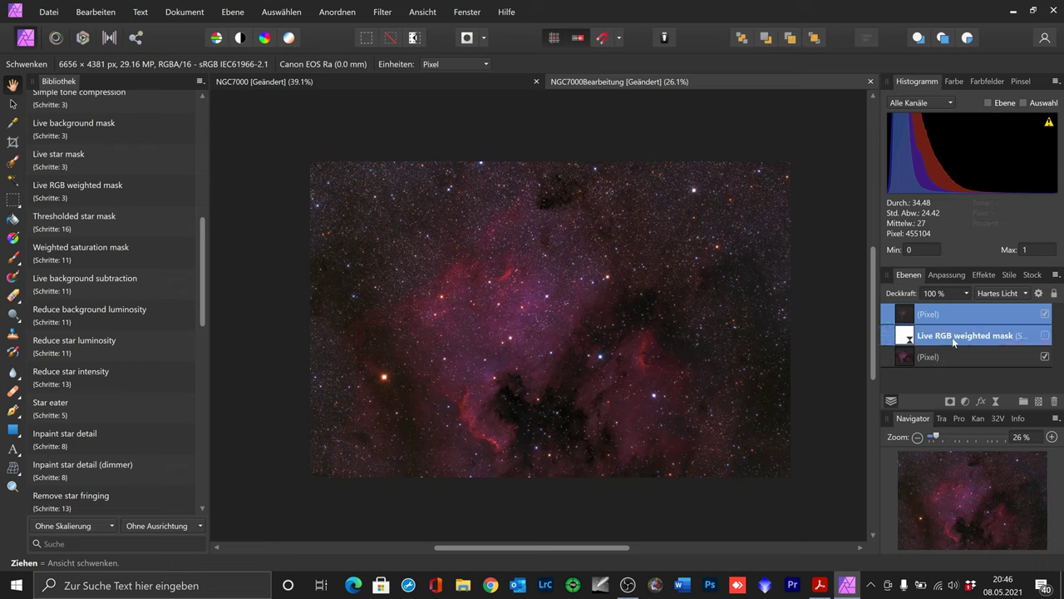
{"action": "left_click", "coordinate": [1054, 401]}
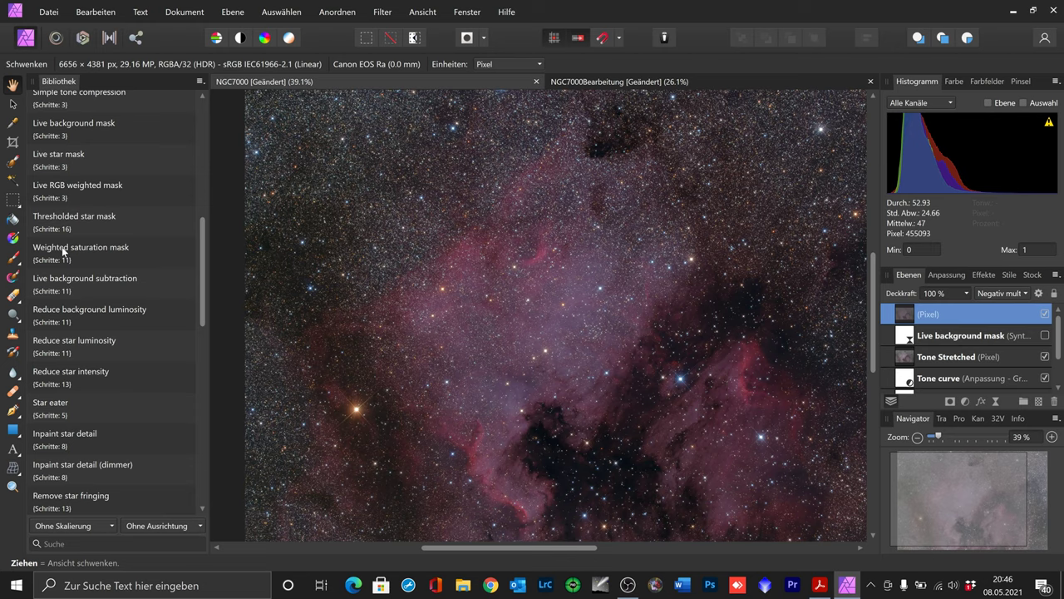
- Apply the Weighted saturation mask macro and set its HSL saturation shift to 20 %
{"action": "left_click", "coordinate": [62, 251]}
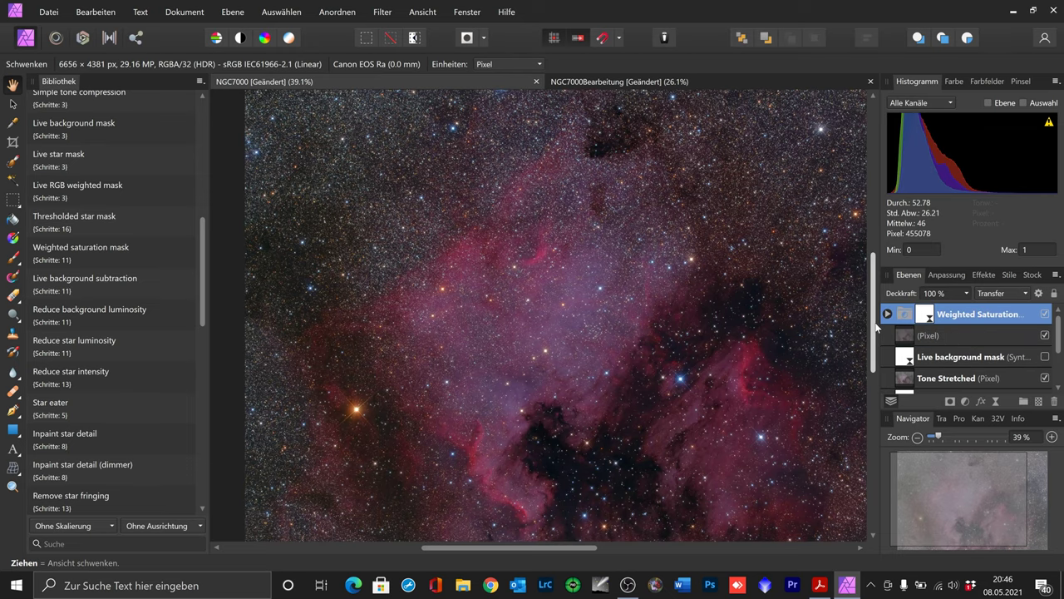
{"action": "scroll", "coordinate": [873, 327], "scroll_direction": "down", "scroll_amount": 1}
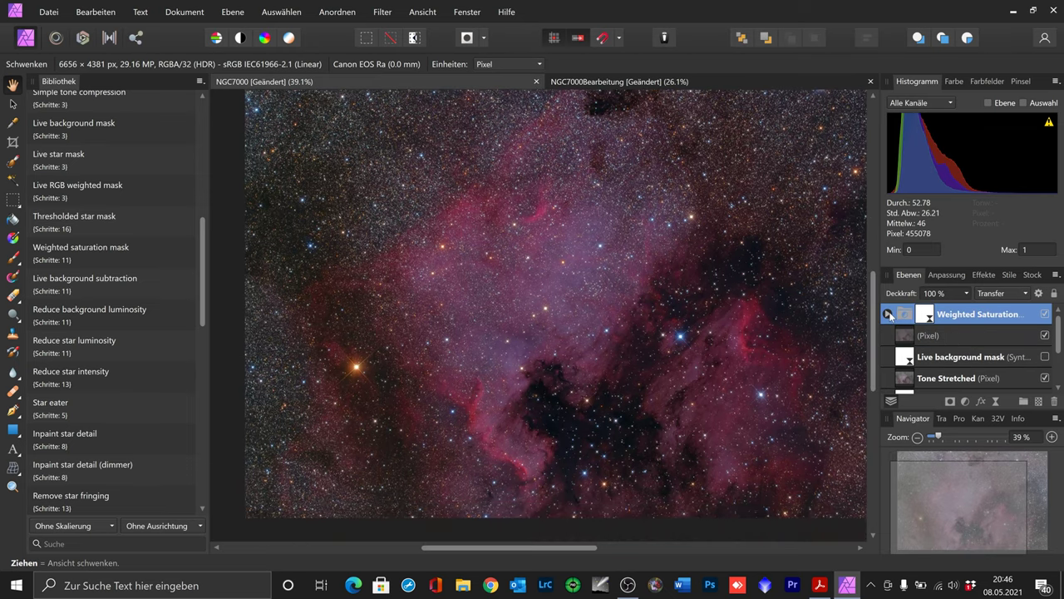
{"action": "left_click", "coordinate": [888, 313]}
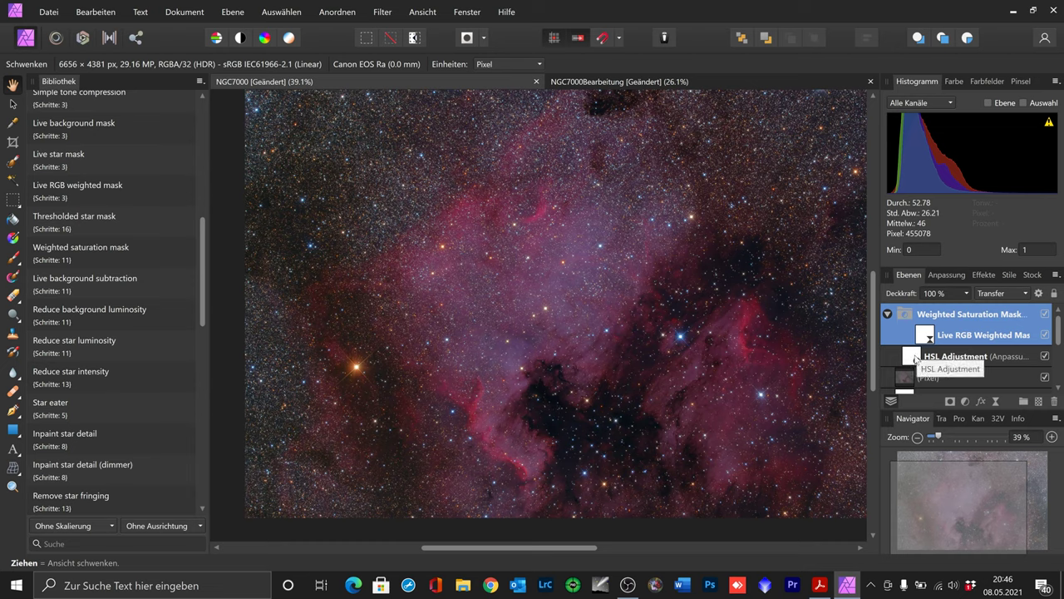
{"action": "left_click", "coordinate": [916, 359]}
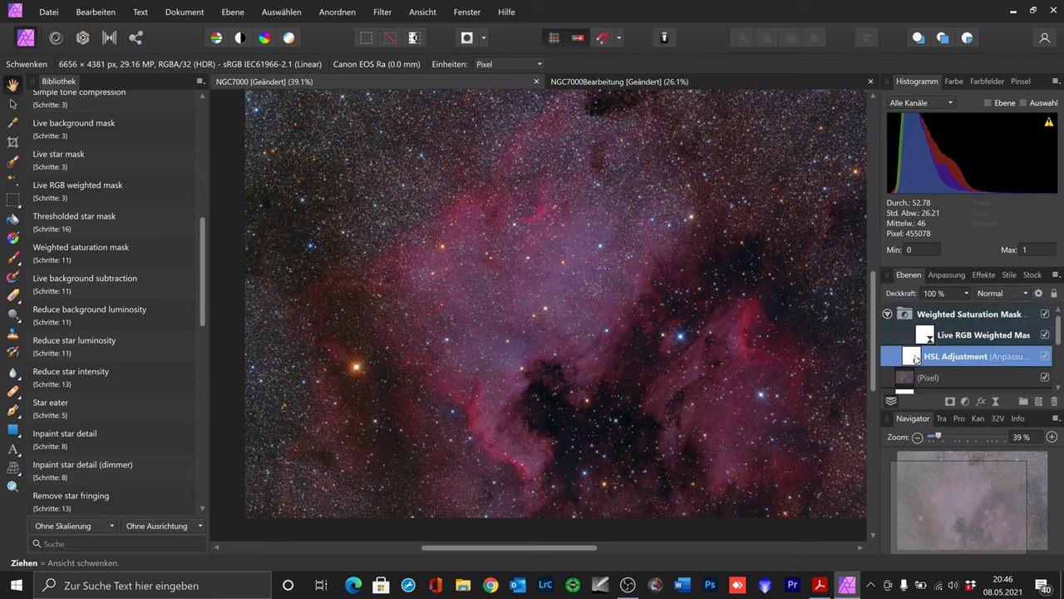
{"action": "double_click", "coordinate": [934, 359]}
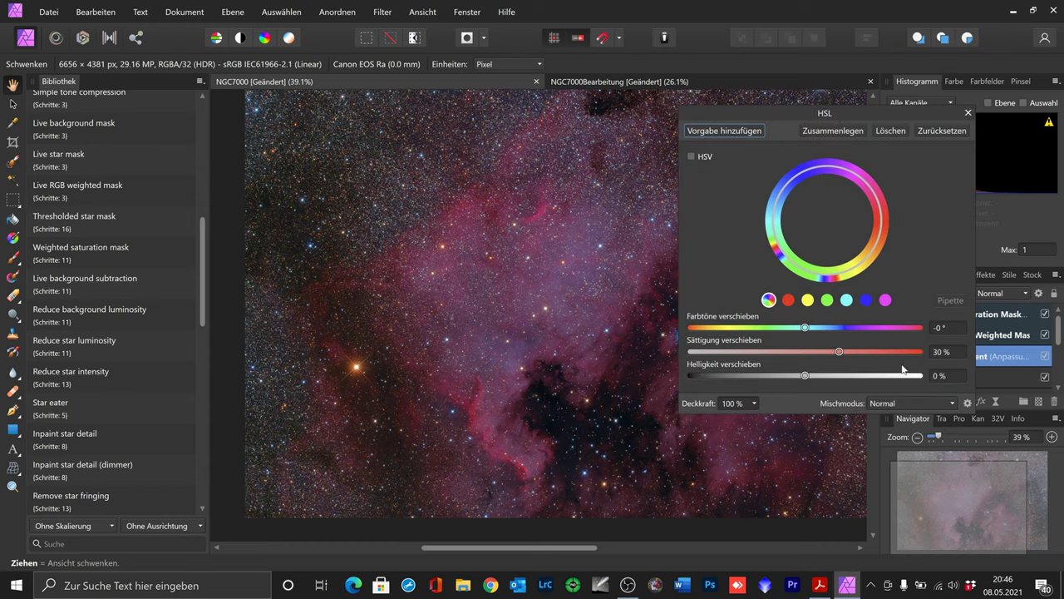
{"action": "left_click", "coordinate": [939, 351]}
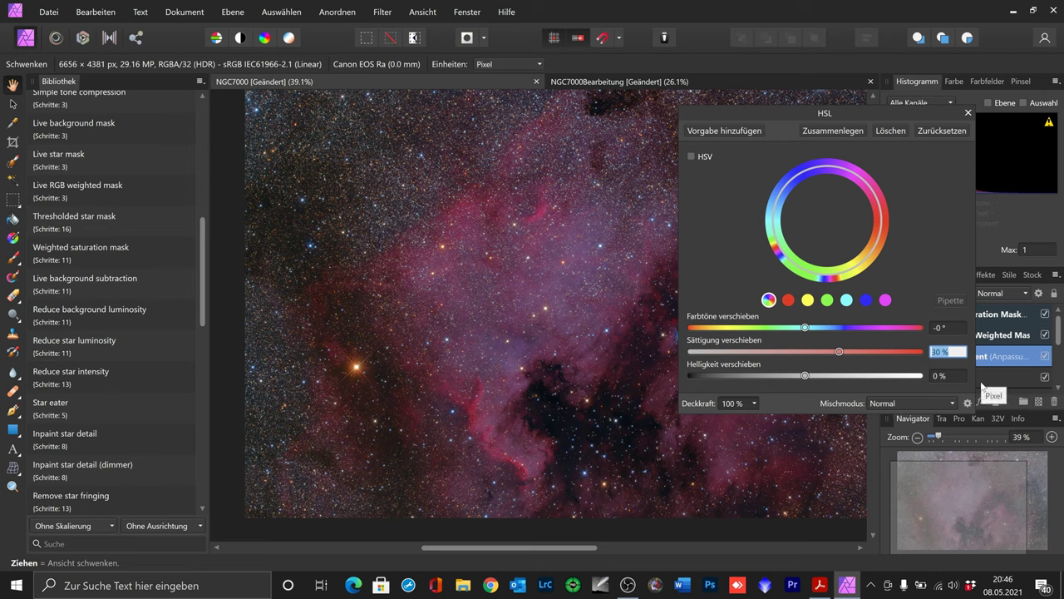
{"action": "type", "text": "20"}
{"action": "key", "text": "Return"}
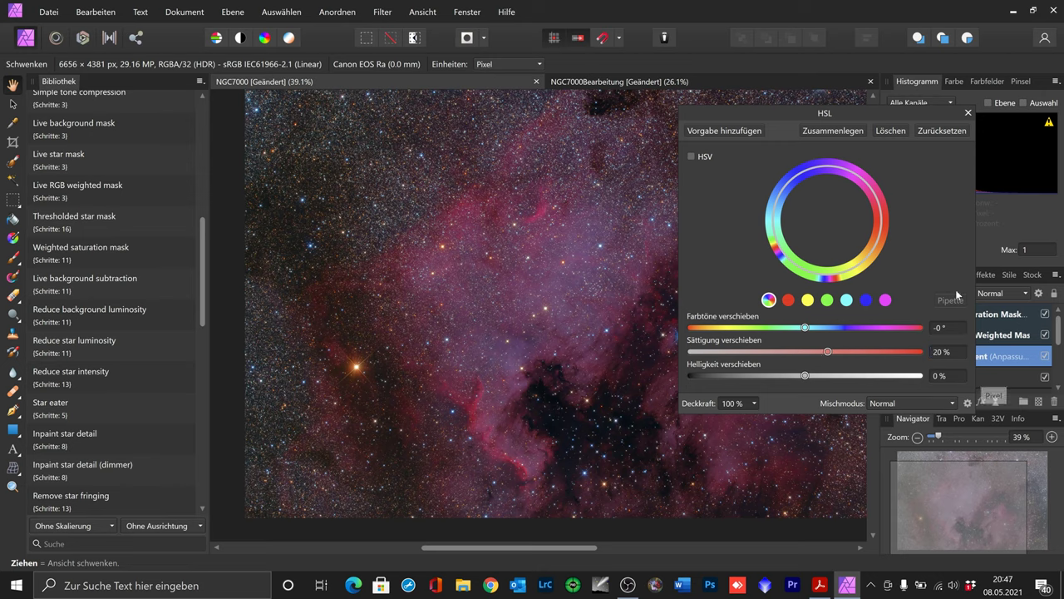
{"action": "left_click", "coordinate": [968, 113]}
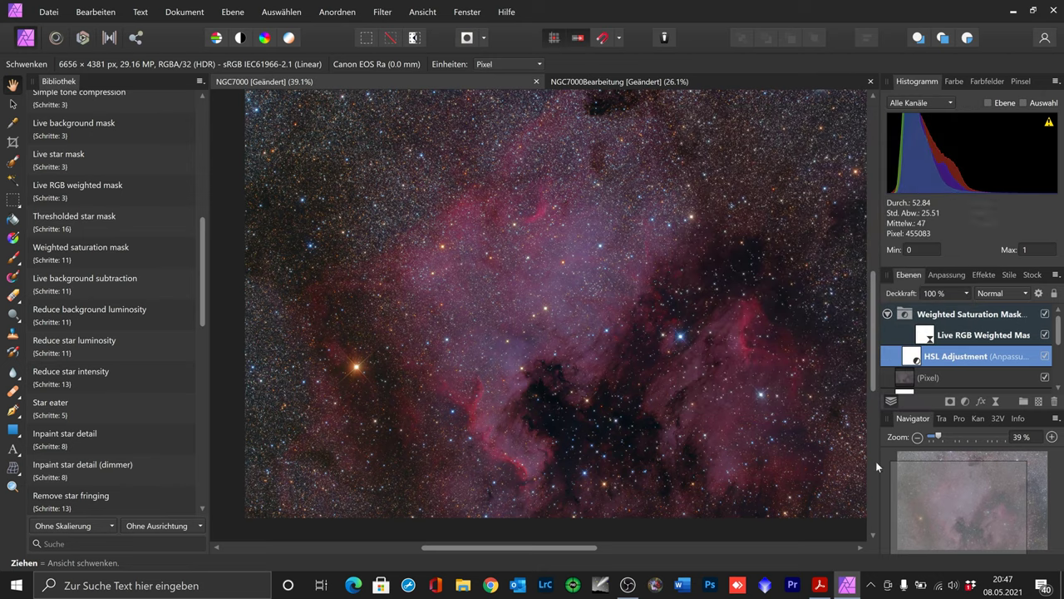
- Raise the HSL Adjustment's Sättigung verschieben from 20 % to 25 %
{"action": "double_click", "coordinate": [918, 358]}
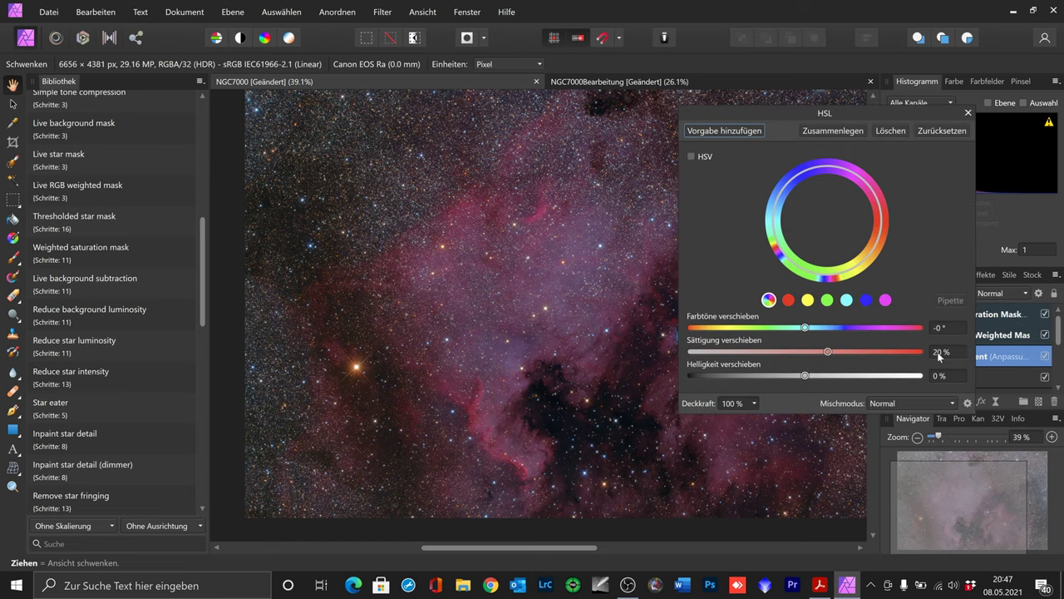
{"action": "left_click", "coordinate": [939, 353]}
{"action": "type", "text": "25"}
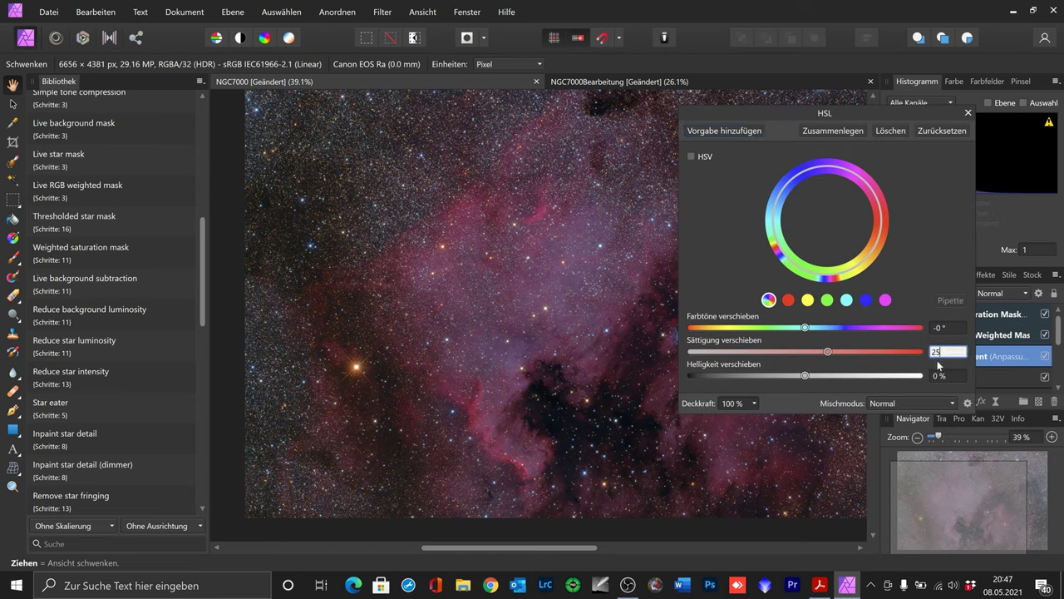
{"action": "key", "text": "Return"}
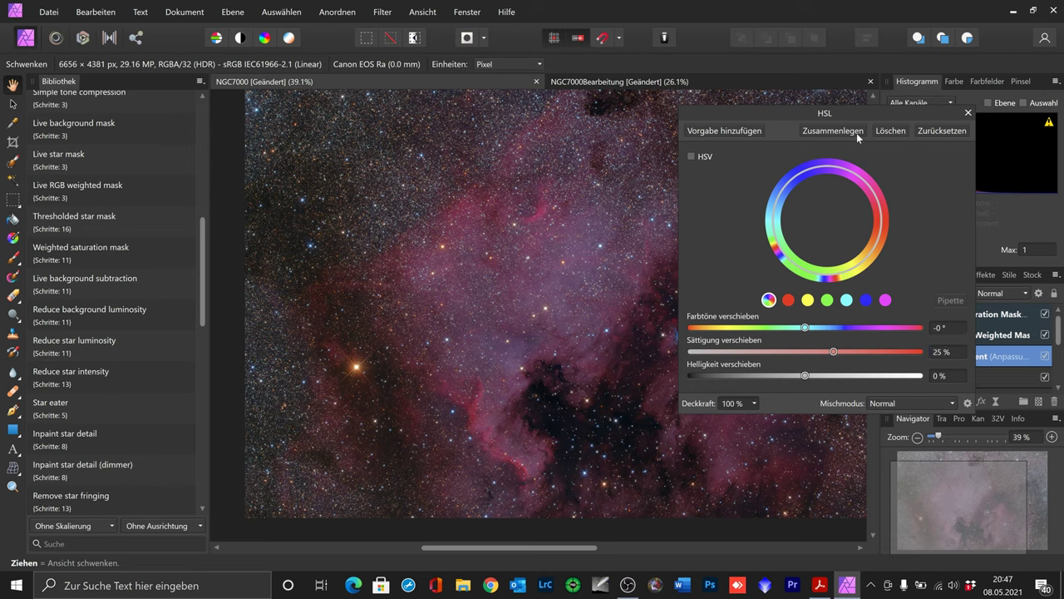
{"action": "left_click", "coordinate": [967, 112]}
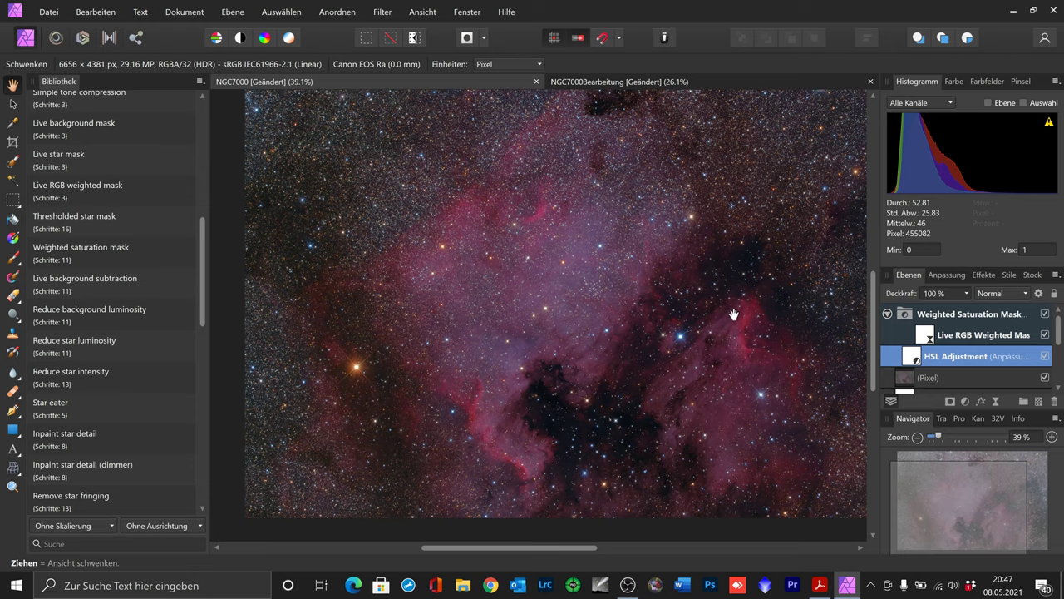
- Adjust the Live RGB Weighted Mask's input a Weighting and raise input b Clamping
{"action": "double_click", "coordinate": [940, 314]}
{"action": "left_click_drag", "start_coordinate": [939, 314], "coordinate": [930, 341]}
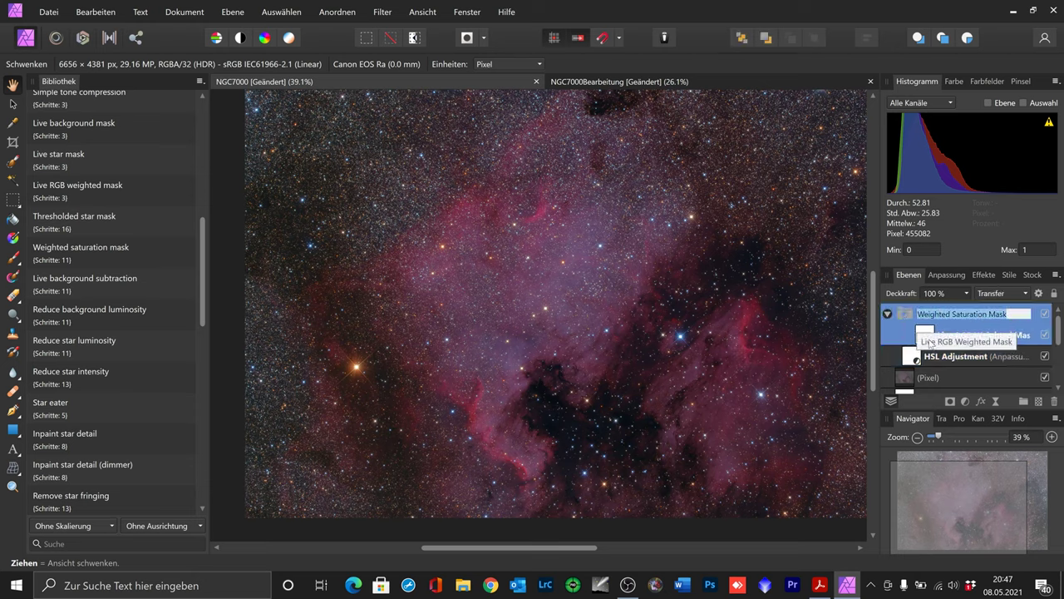
{"action": "double_click", "coordinate": [930, 341]}
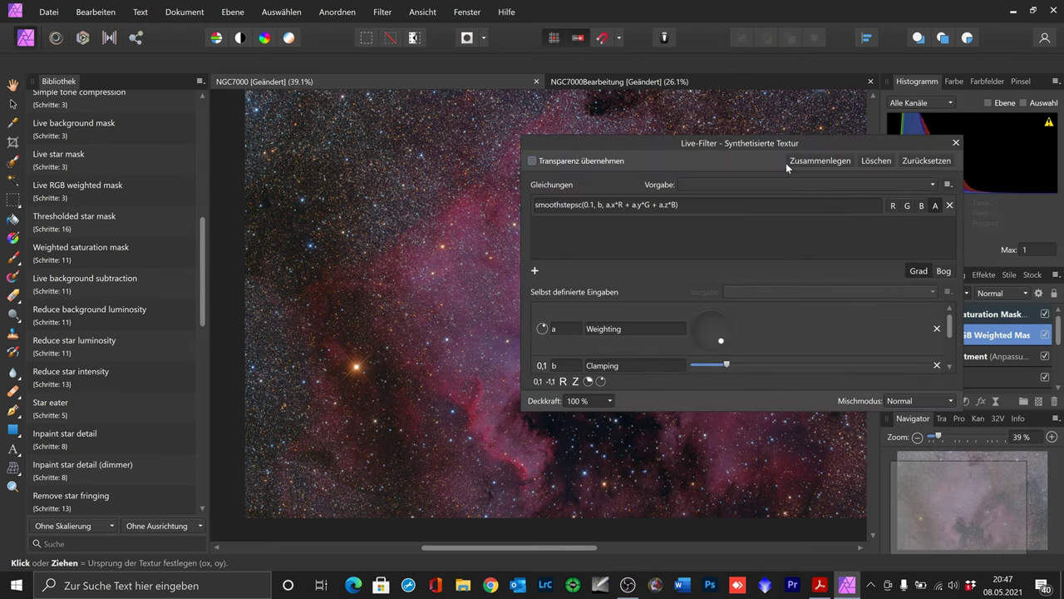
{"action": "left_click_drag", "start_coordinate": [793, 141], "coordinate": [972, 117]}
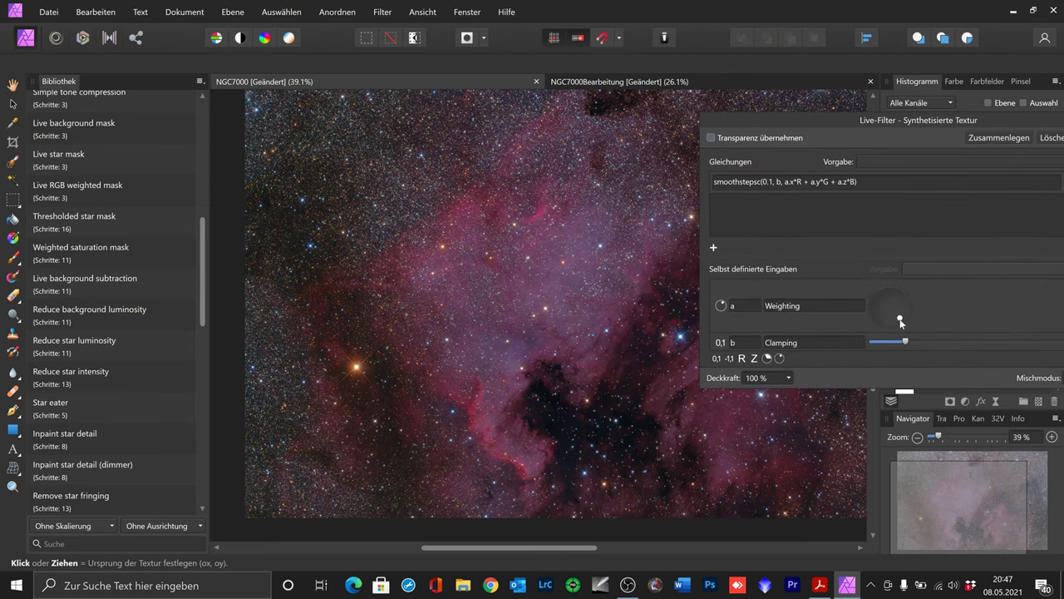
{"action": "left_click_drag", "start_coordinate": [900, 319], "coordinate": [905, 306]}
{"action": "left_click_drag", "start_coordinate": [973, 125], "coordinate": [682, 125]}
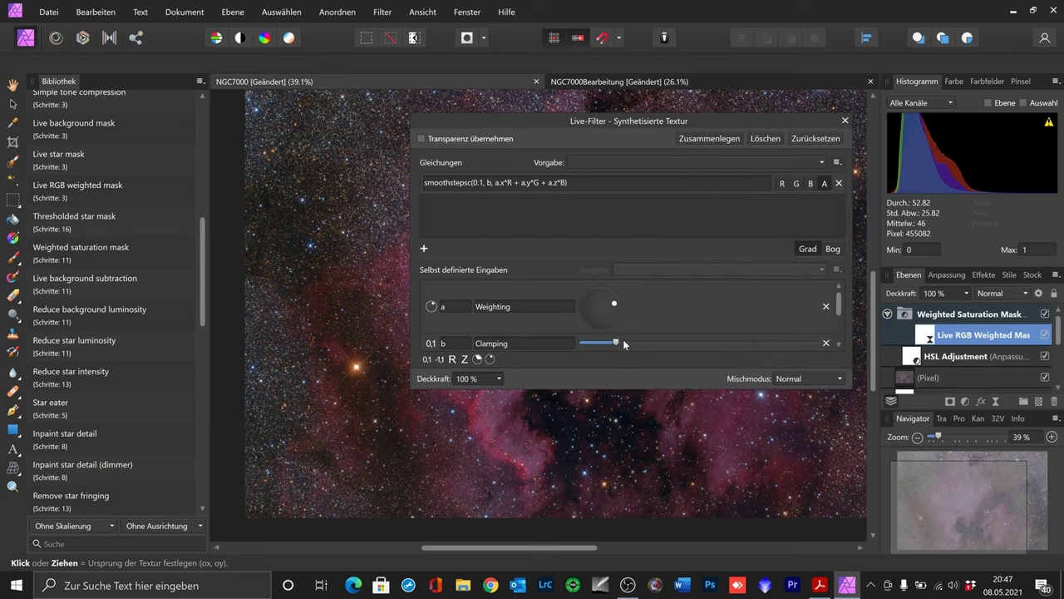
{"action": "left_click_drag", "start_coordinate": [623, 288], "coordinate": [655, 288]}
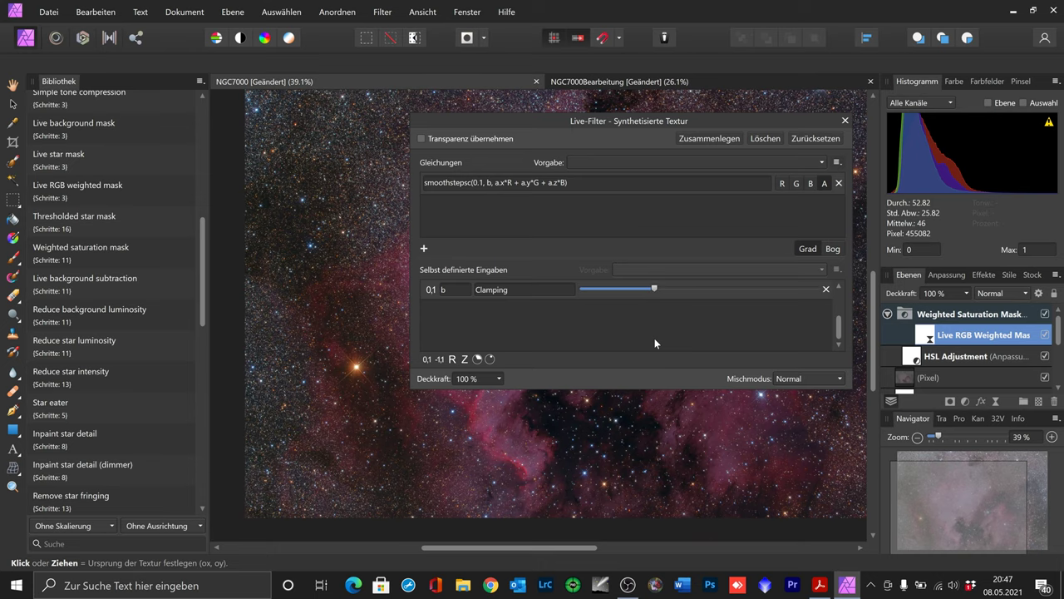
{"action": "left_click", "coordinate": [883, 315]}
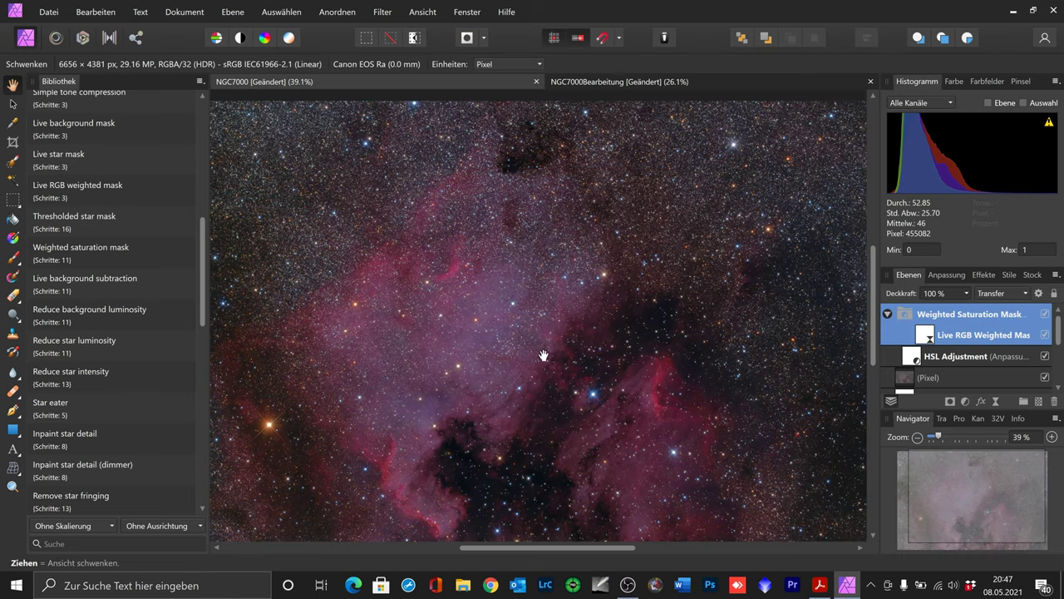
{"action": "scroll", "coordinate": [484, 358], "scroll_direction": "left", "scroll_amount": 1}
{"action": "scroll", "coordinate": [484, 358], "scroll_direction": "down", "scroll_amount": 1}
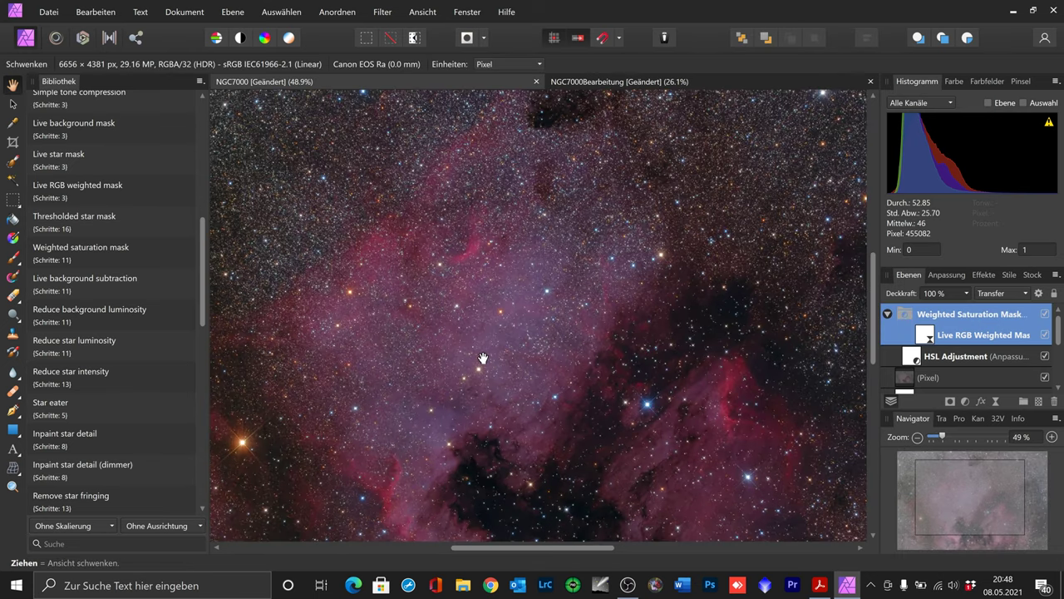
{"action": "scroll", "coordinate": [484, 358], "scroll_direction": "down", "scroll_amount": 1}
{"action": "scroll", "coordinate": [483, 359], "scroll_direction": "down", "scroll_amount": 1}
{"action": "scroll", "coordinate": [483, 358], "scroll_direction": "down", "scroll_amount": 1}
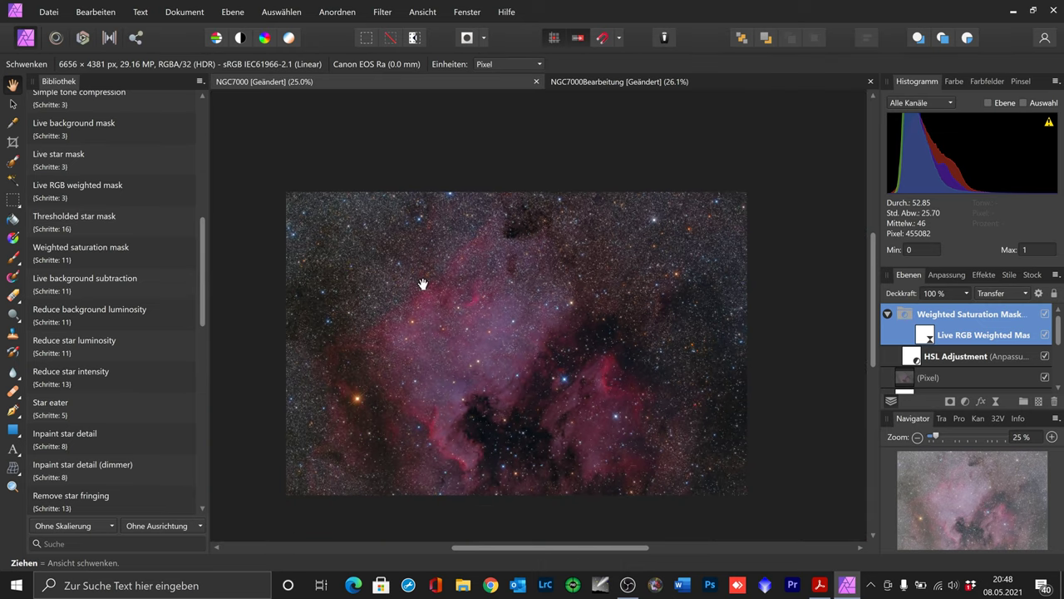
- Switch to NGC7000Bearbeitung and apply the Live background subtraction macro from the Library
{"action": "left_click", "coordinate": [608, 82]}
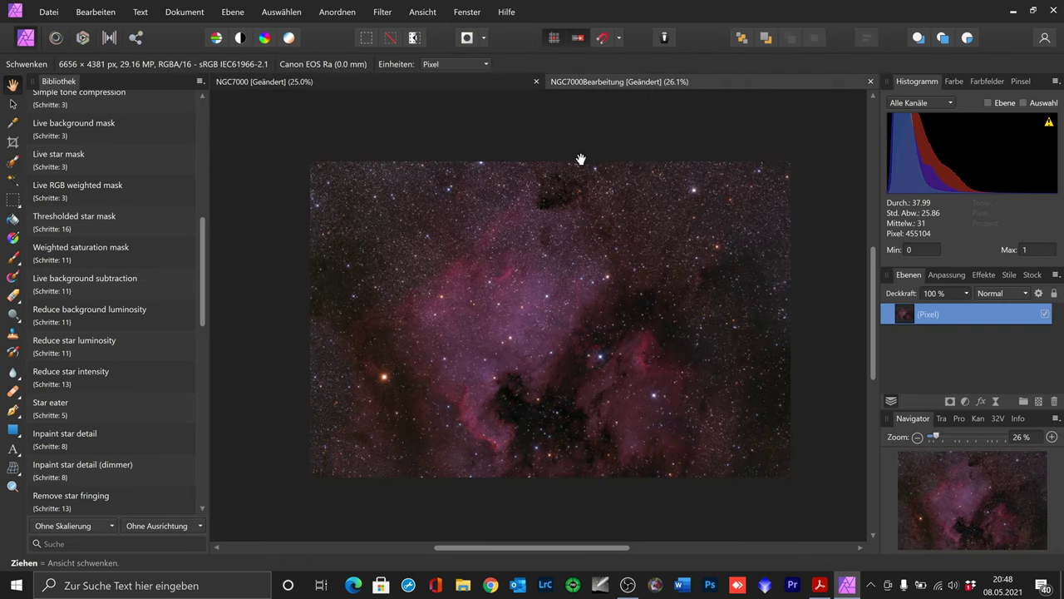
{"action": "left_click", "coordinate": [391, 85]}
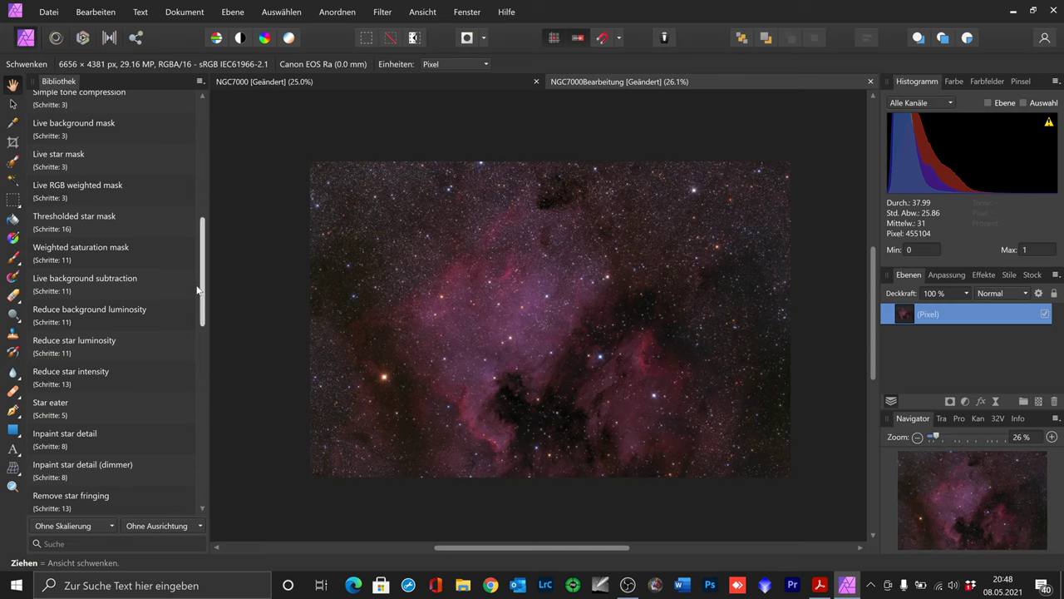
{"action": "scroll", "coordinate": [202, 293], "scroll_direction": "down", "scroll_amount": 2}
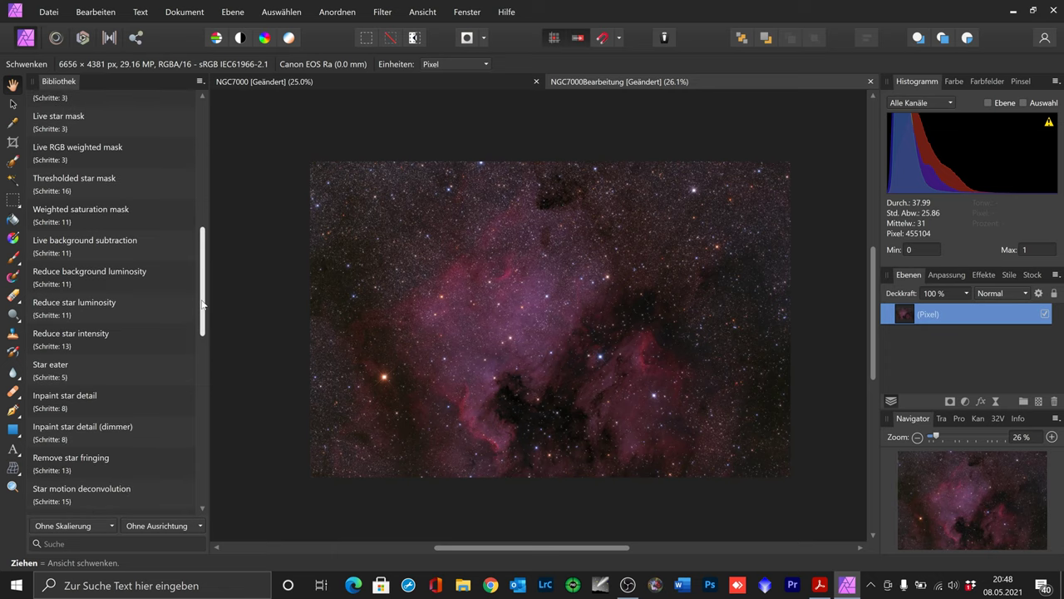
{"action": "scroll", "coordinate": [202, 291], "scroll_direction": "up", "scroll_amount": 3}
{"action": "scroll", "coordinate": [202, 291], "scroll_direction": "up", "scroll_amount": 3}
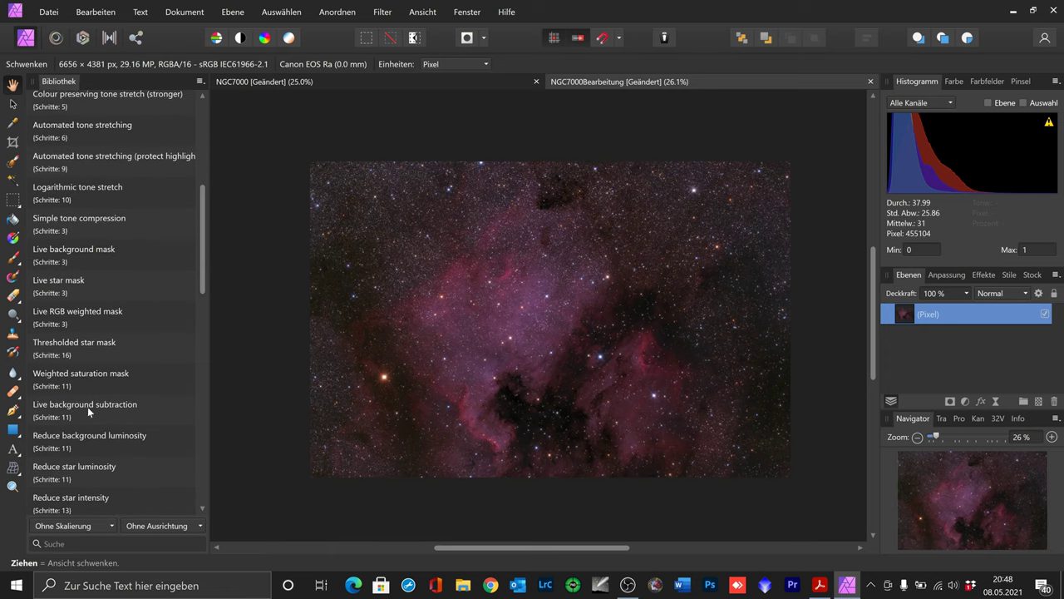
{"action": "left_click", "coordinate": [87, 407]}
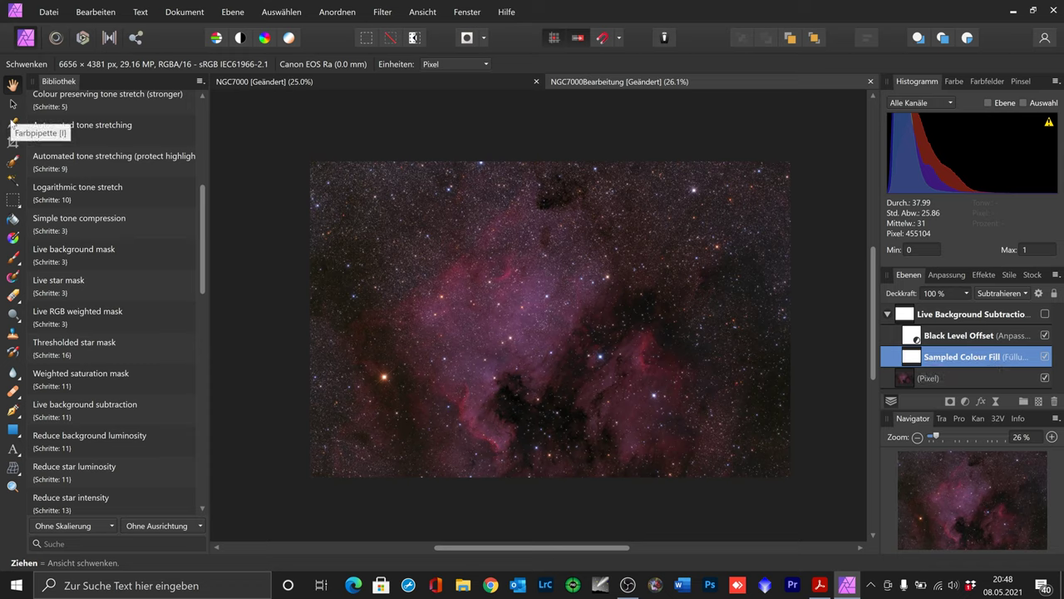
{"action": "left_click", "coordinate": [13, 123]}
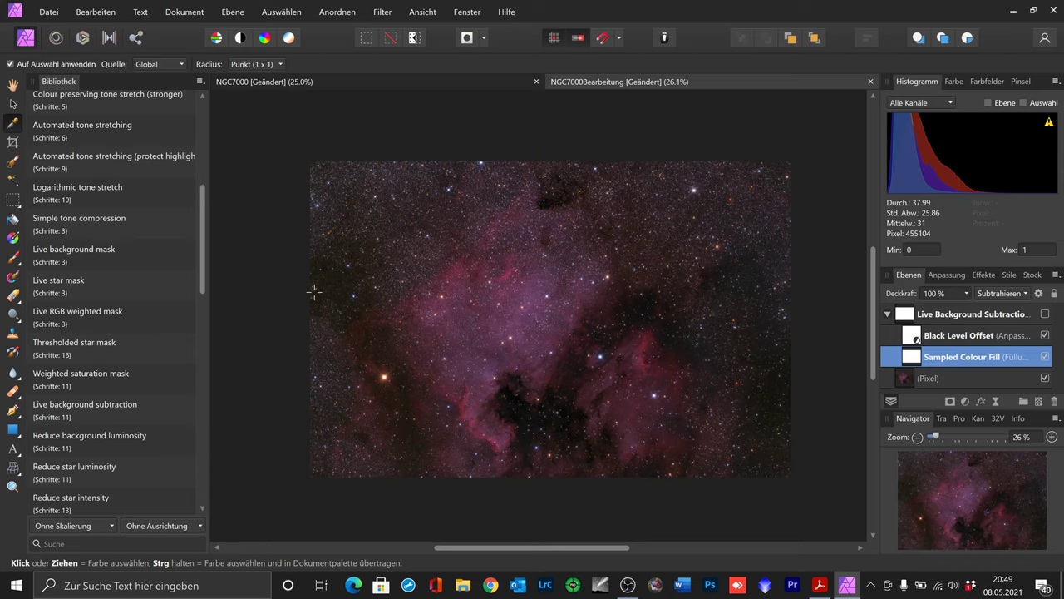
- Toggle the Live Background Subtraction group and sample its fill colour from several dark sky spots
{"action": "left_click", "coordinate": [1046, 315]}
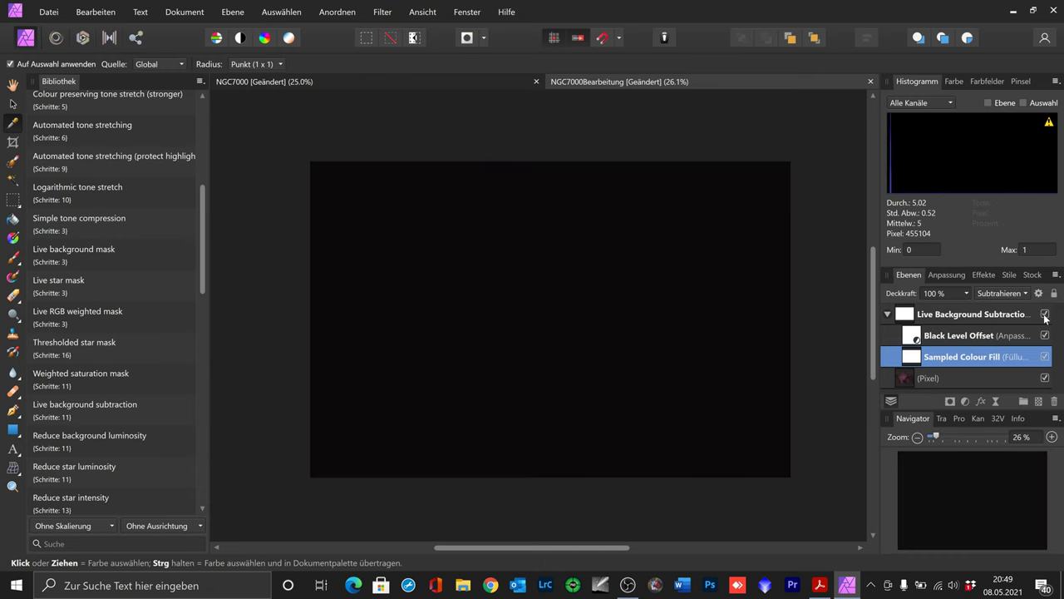
{"action": "left_click", "coordinate": [1046, 315]}
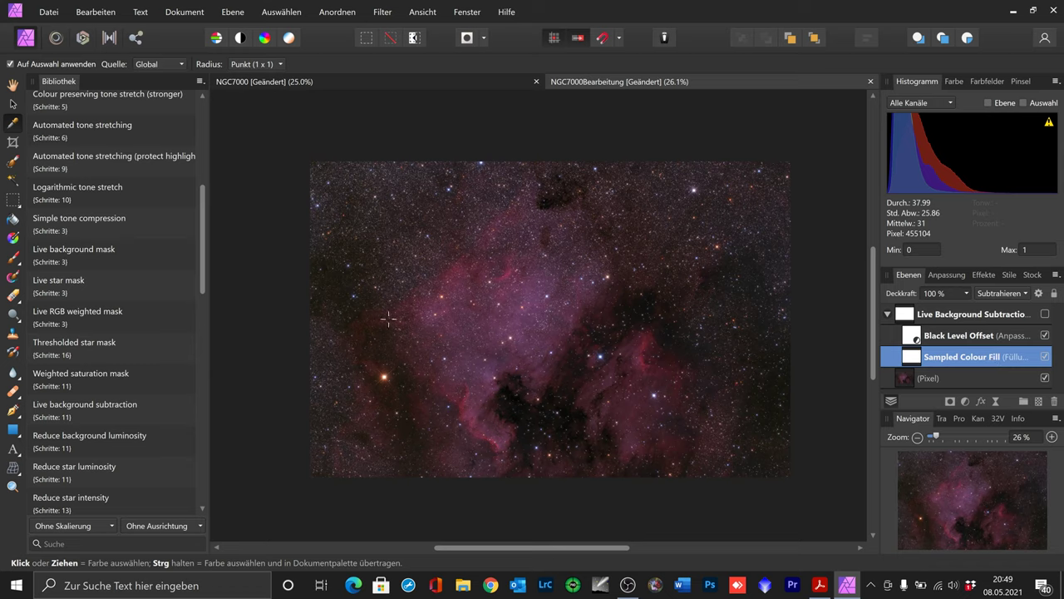
{"action": "left_click", "coordinate": [324, 267]}
{"action": "left_click", "coordinate": [1045, 315]}
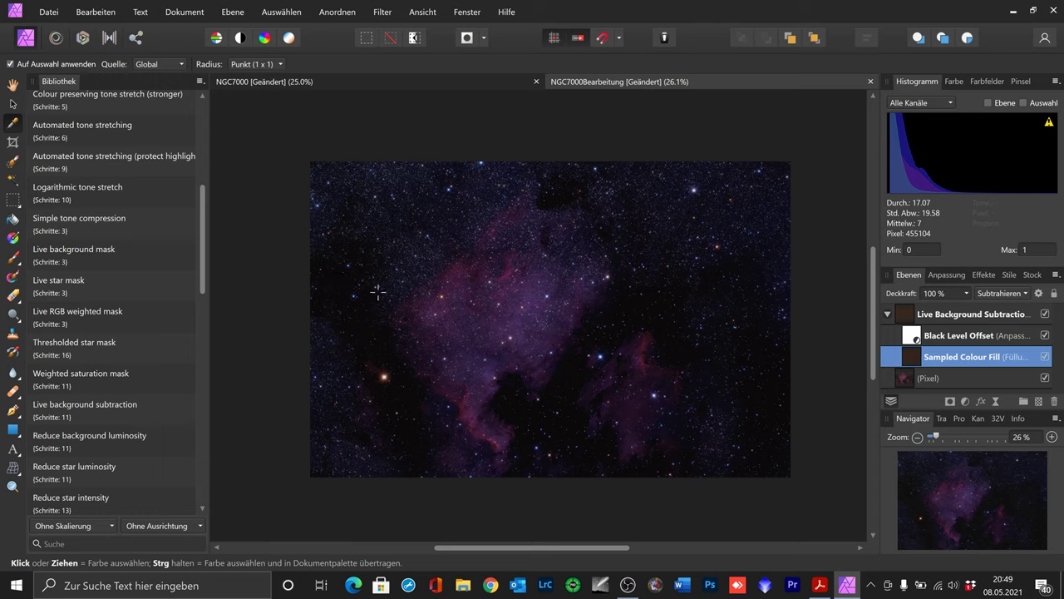
{"action": "left_click", "coordinate": [748, 258]}
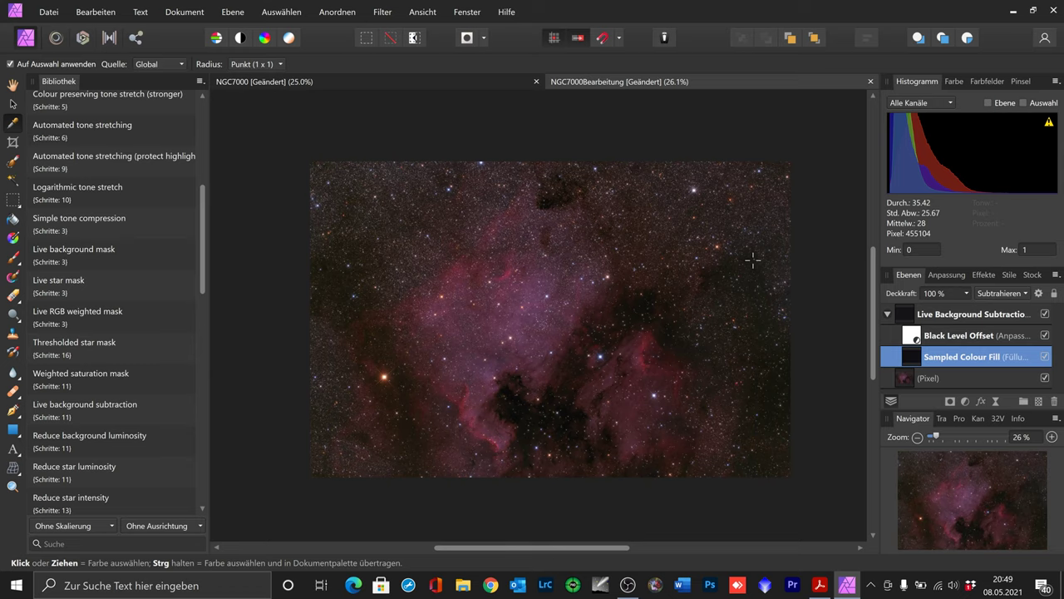
{"action": "left_click", "coordinate": [753, 260]}
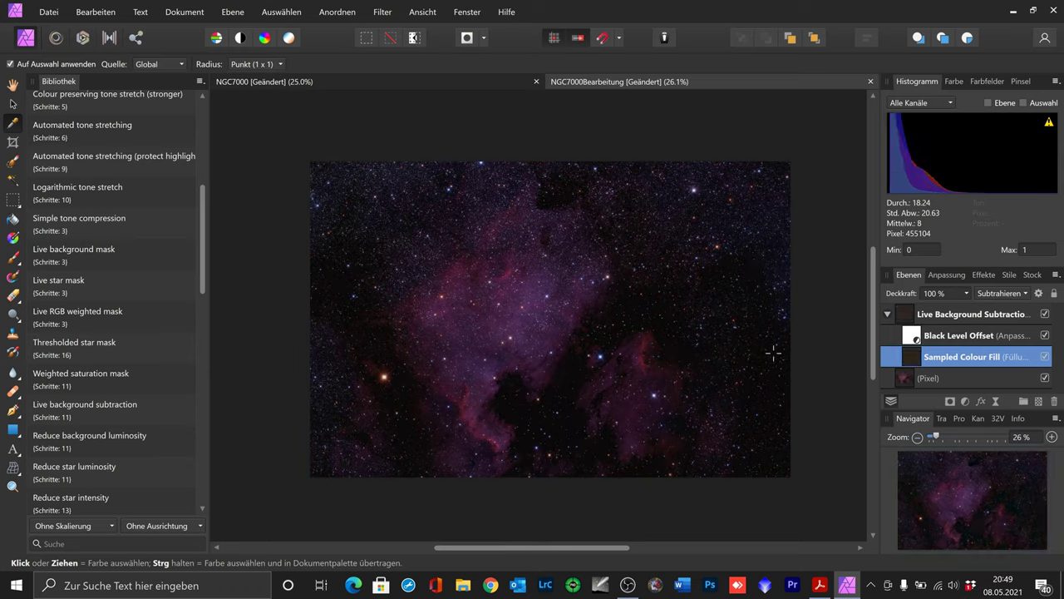
{"action": "left_click", "coordinate": [740, 335]}
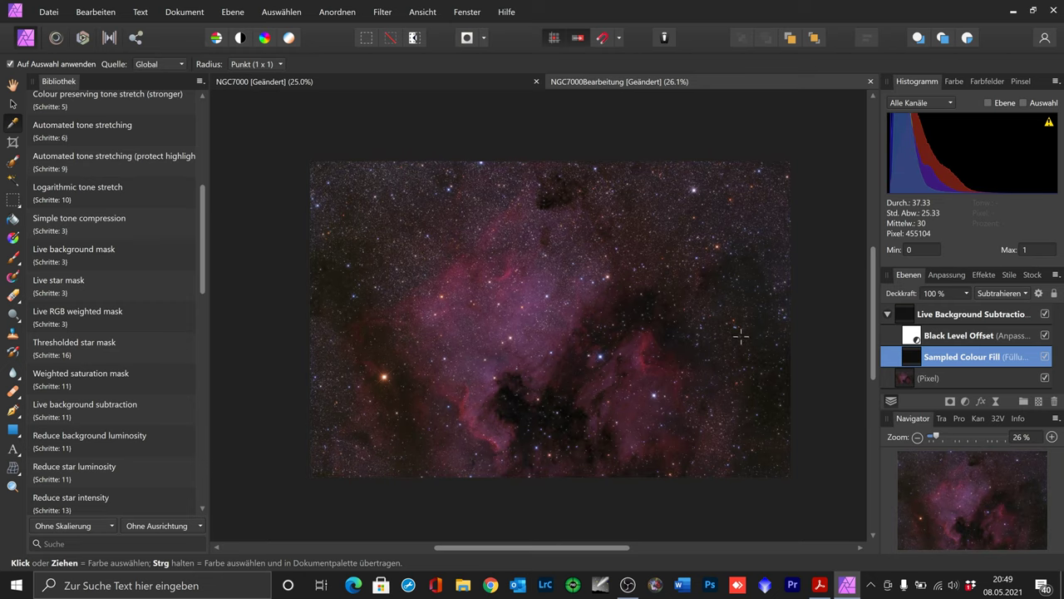
- Zoom in and pan to the dark starfield beside the nebula
{"action": "scroll", "coordinate": [734, 323], "scroll_direction": "up", "scroll_amount": 2}
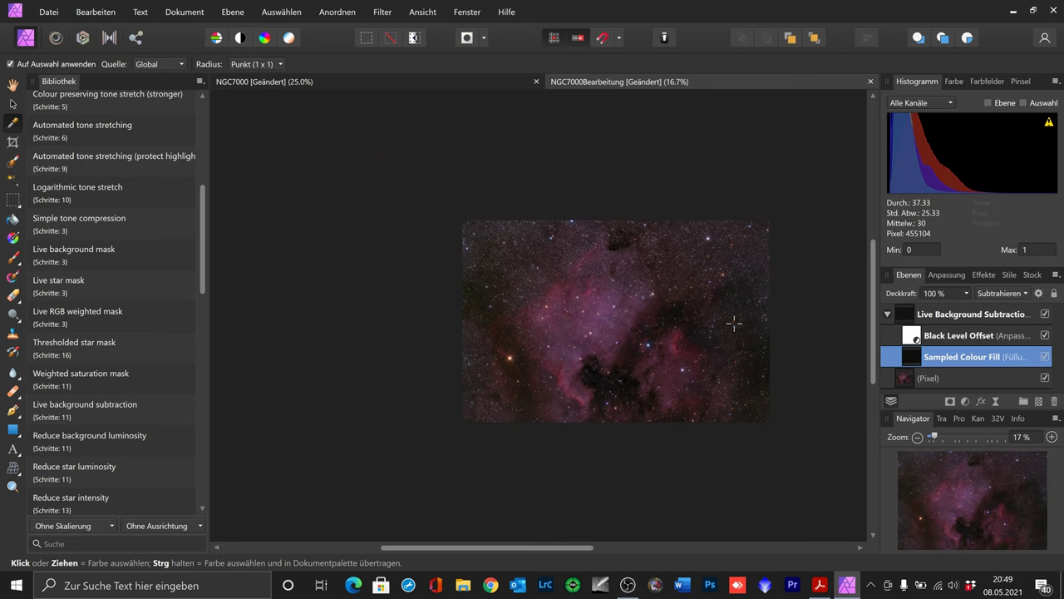
{"action": "scroll", "coordinate": [731, 324], "scroll_direction": "up", "scroll_amount": 1}
{"action": "scroll", "coordinate": [723, 327], "scroll_direction": "up", "scroll_amount": 2}
{"action": "scroll", "coordinate": [722, 327], "scroll_direction": "up", "scroll_amount": 1}
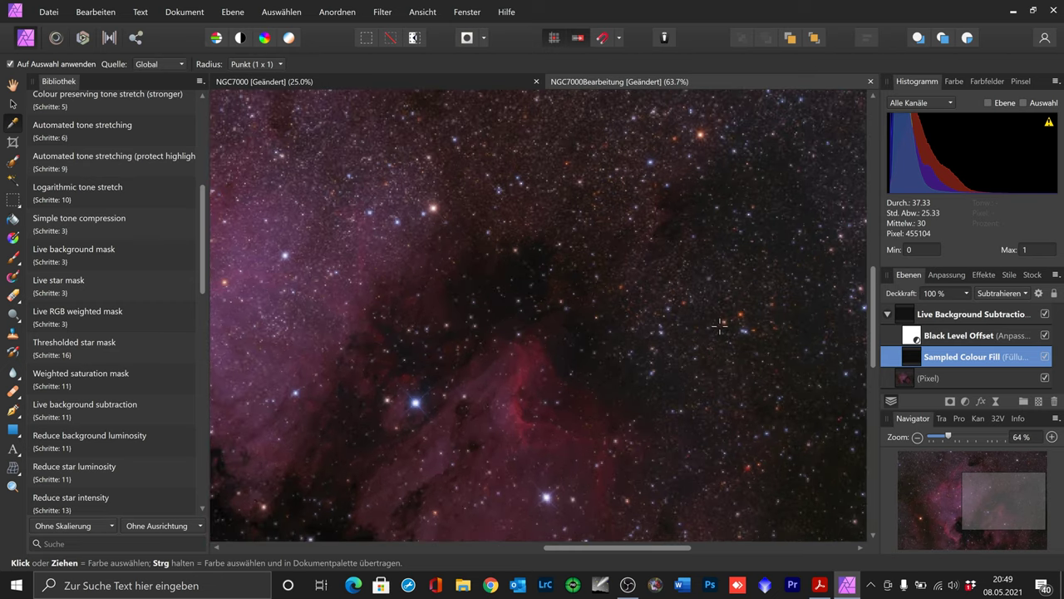
{"action": "left_click_drag", "start_coordinate": [655, 309], "coordinate": [563, 250]}
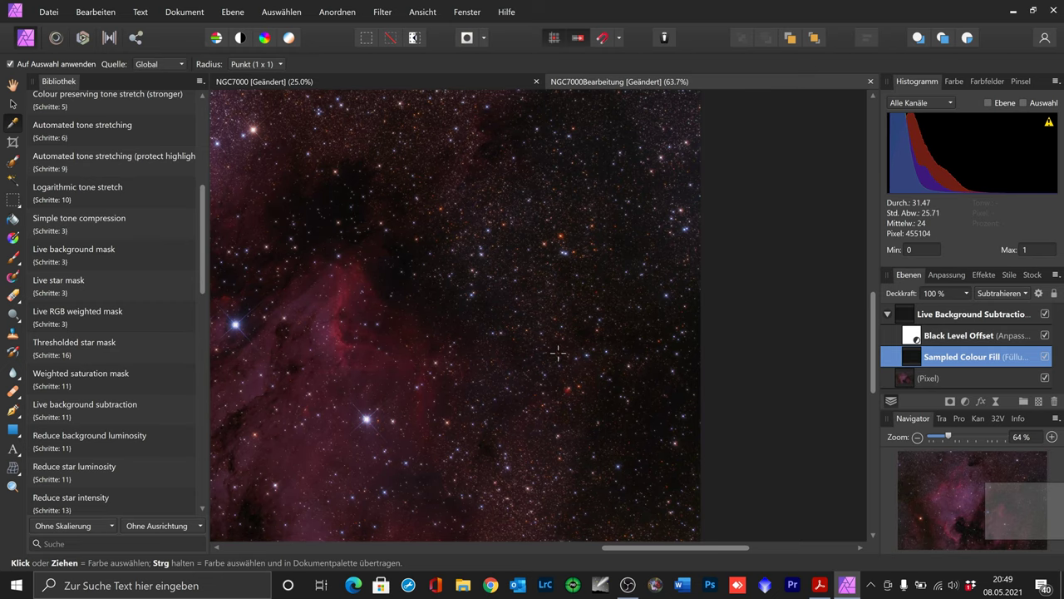
- Zoom out, centre the whole image, and compare the background subtraction off and on
{"action": "scroll", "coordinate": [560, 350], "scroll_direction": "up", "scroll_amount": 2}
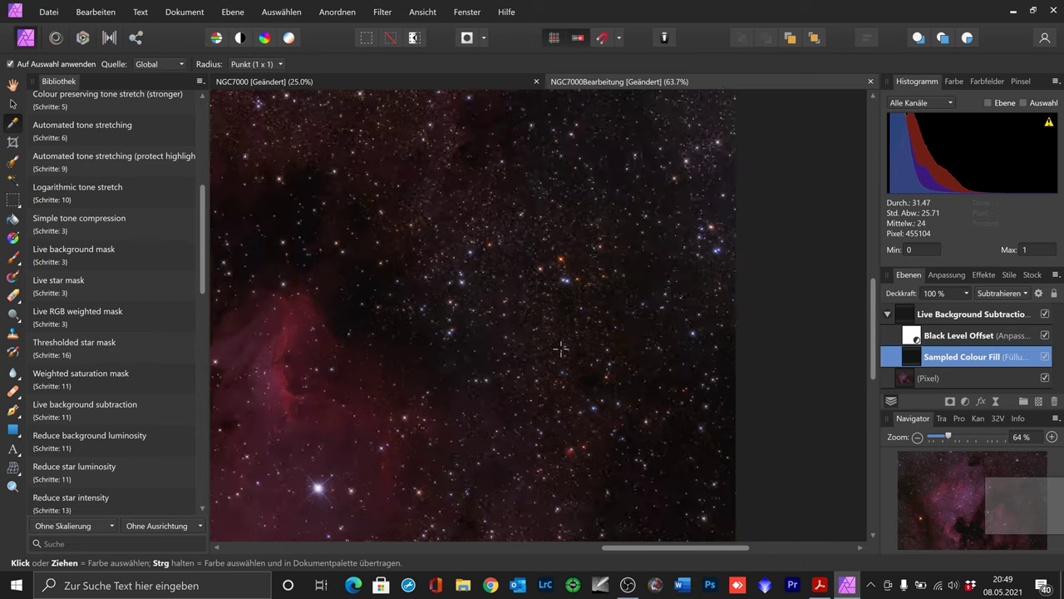
{"action": "scroll", "coordinate": [559, 349], "scroll_direction": "down", "scroll_amount": 1}
{"action": "scroll", "coordinate": [562, 349], "scroll_direction": "down", "scroll_amount": 1}
{"action": "scroll", "coordinate": [564, 348], "scroll_direction": "down", "scroll_amount": 1}
{"action": "scroll", "coordinate": [563, 348], "scroll_direction": "down", "scroll_amount": 1}
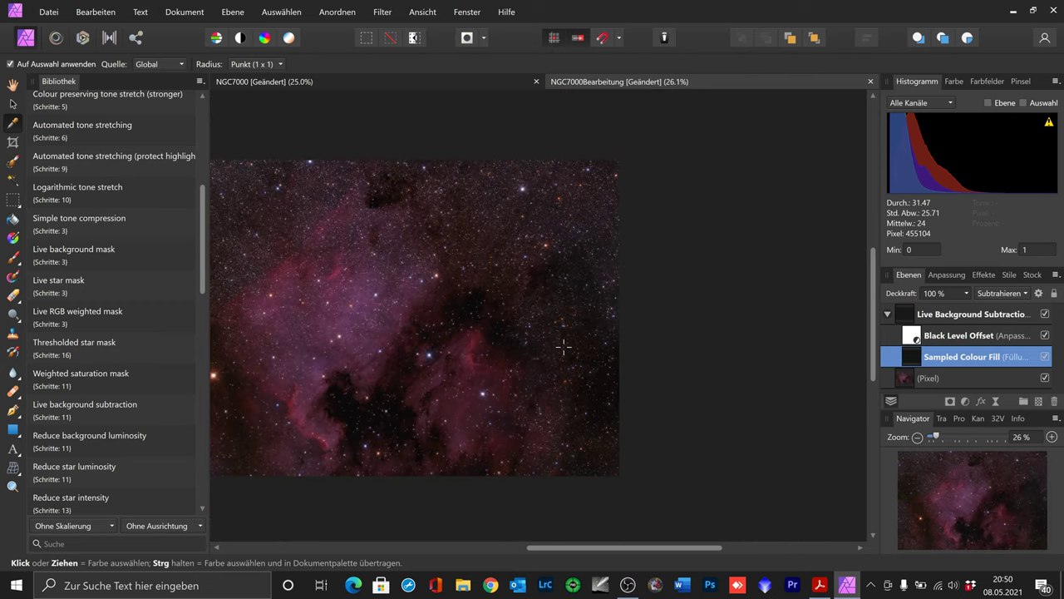
{"action": "left_click_drag", "start_coordinate": [459, 317], "coordinate": [587, 320]}
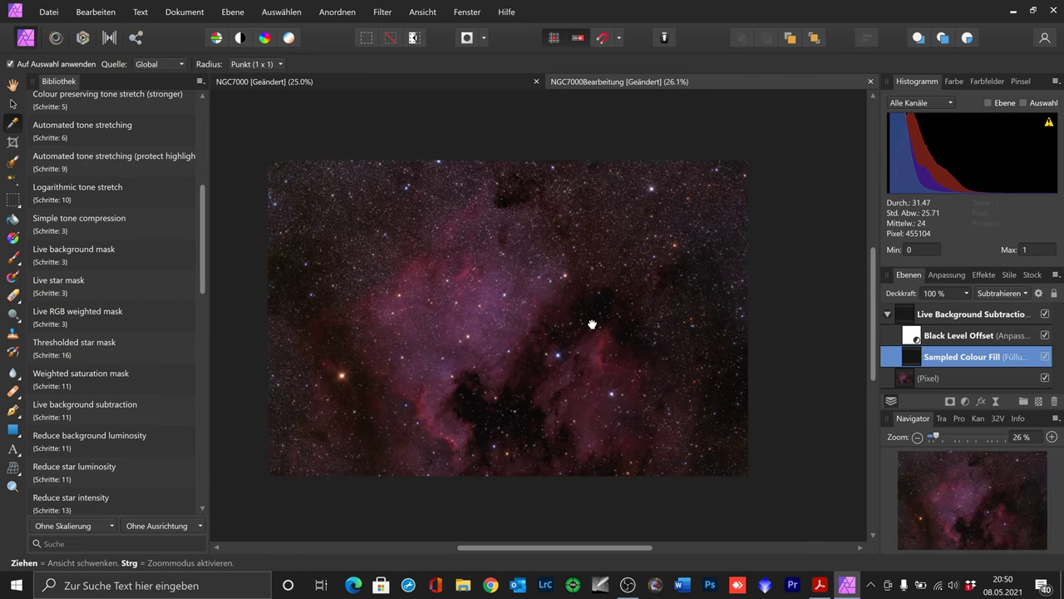
{"action": "left_click", "coordinate": [1046, 314]}
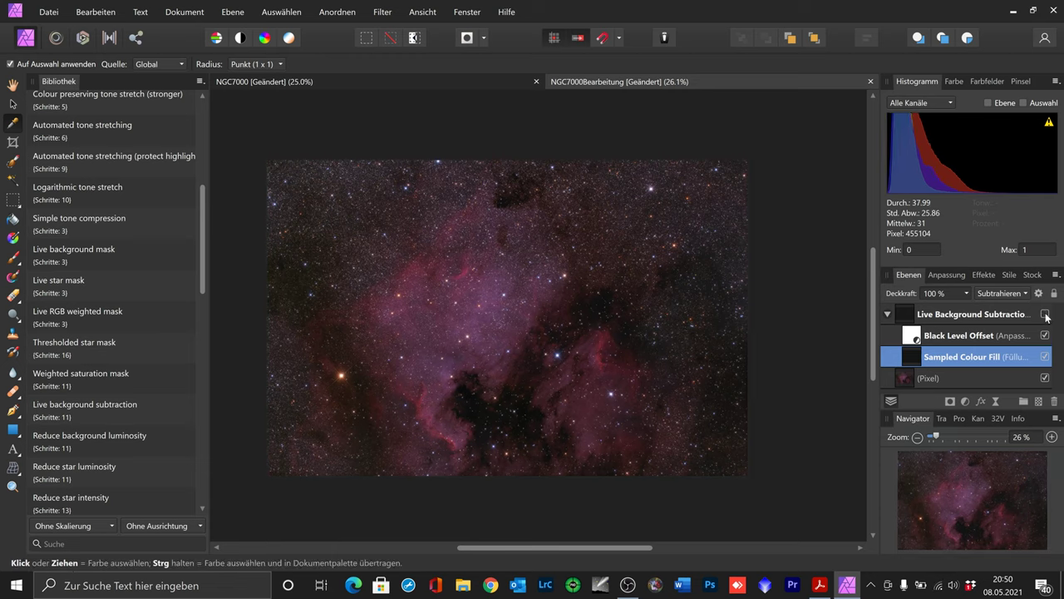
{"action": "left_click", "coordinate": [1046, 315]}
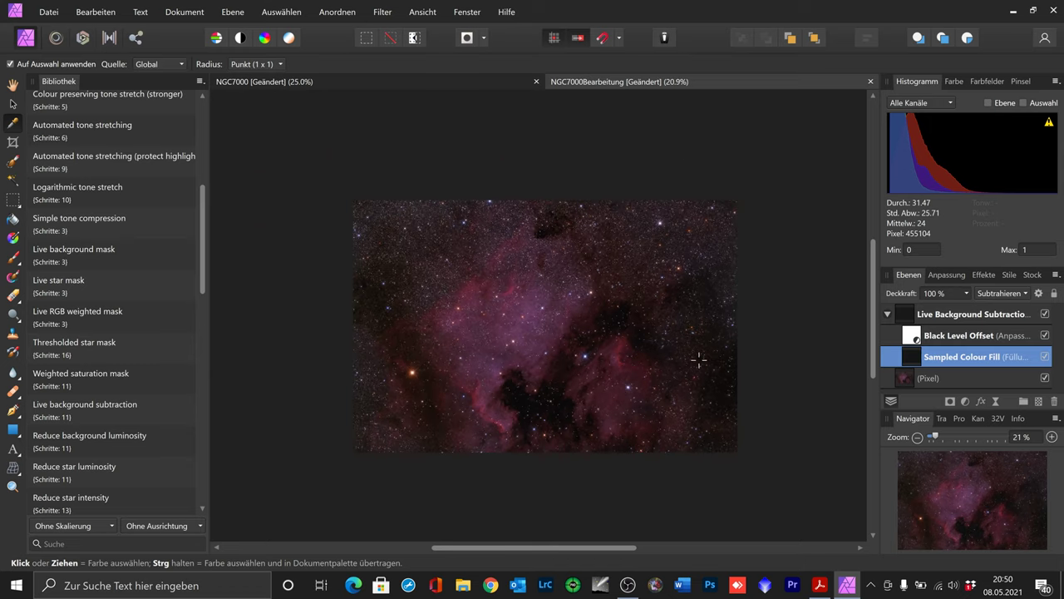
- Compare the background subtraction on/off, then zoom to the empty star field at the right edge
{"action": "left_click", "coordinate": [1045, 315]}
{"action": "left_click", "coordinate": [1045, 315]}
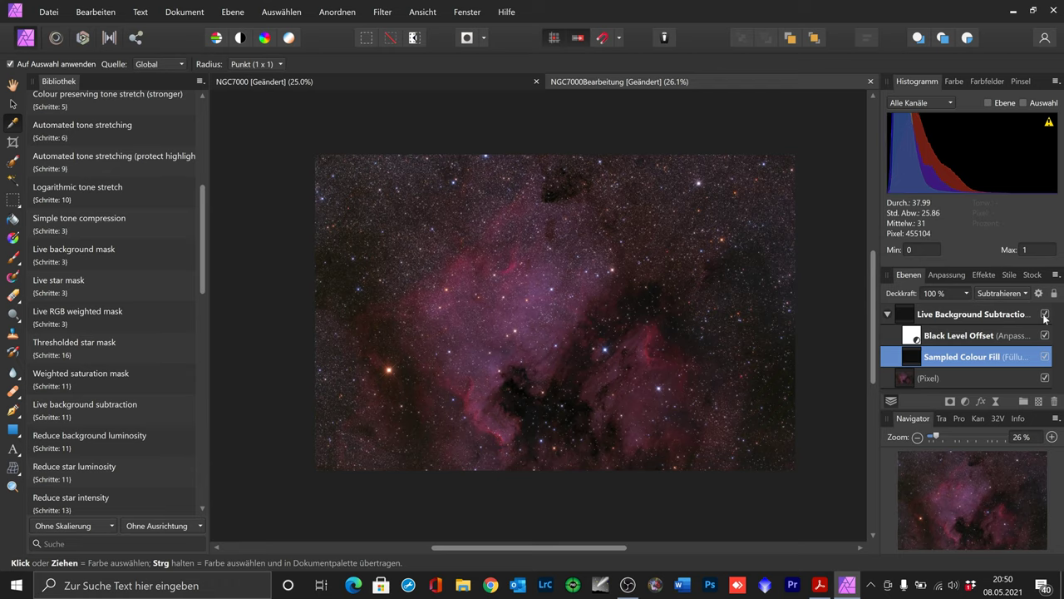
{"action": "left_click", "coordinate": [1045, 314]}
{"action": "scroll", "coordinate": [730, 336], "scroll_direction": "up", "scroll_amount": 3}
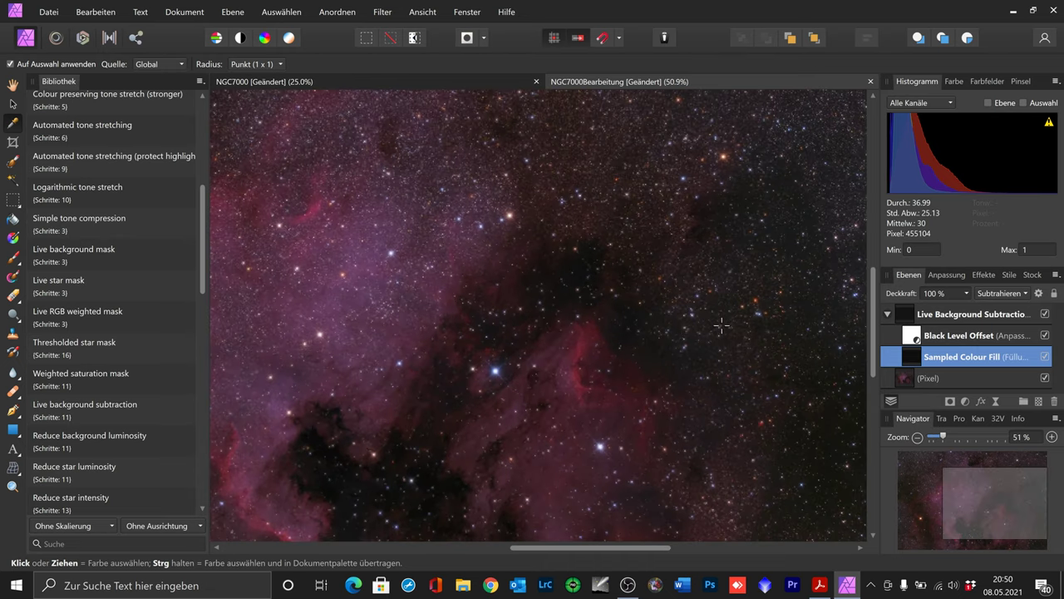
{"action": "left_click_drag", "start_coordinate": [732, 335], "coordinate": [566, 334]}
{"action": "scroll", "coordinate": [668, 269], "scroll_direction": "up", "scroll_amount": 1}
{"action": "scroll", "coordinate": [668, 269], "scroll_direction": "up", "scroll_amount": 1}
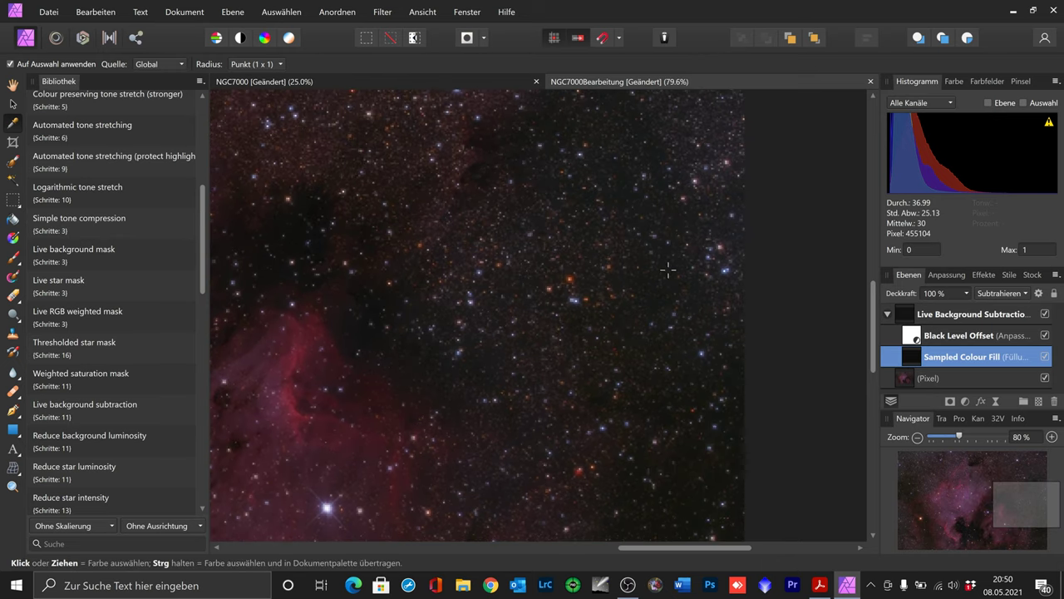
{"action": "left_click_drag", "start_coordinate": [681, 266], "coordinate": [645, 305]}
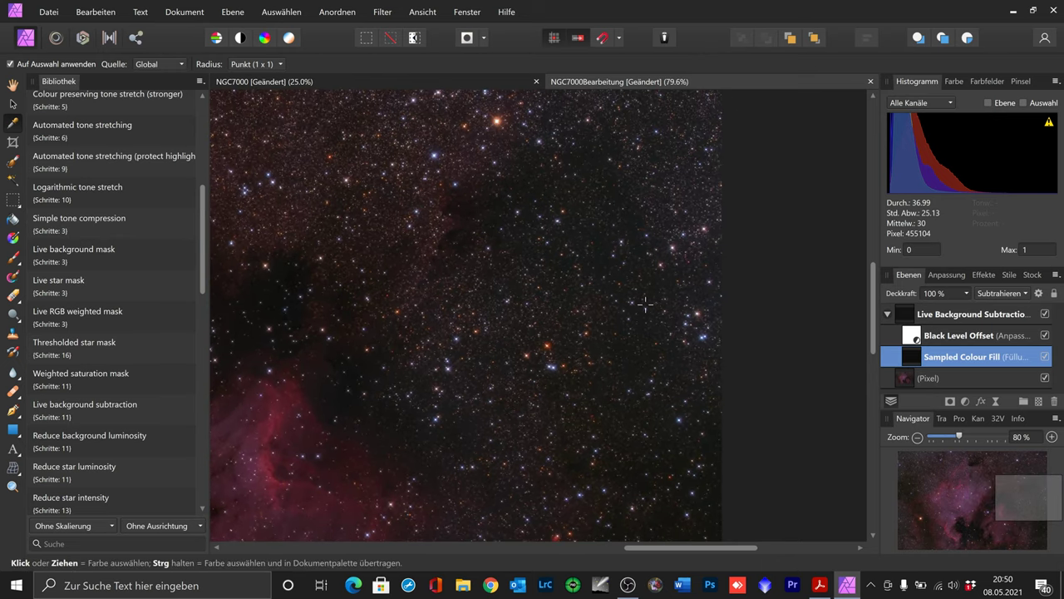
- Resample the Sampled Colour Fill from two empty sky spots, then zoom back out
{"action": "left_click", "coordinate": [639, 218]}
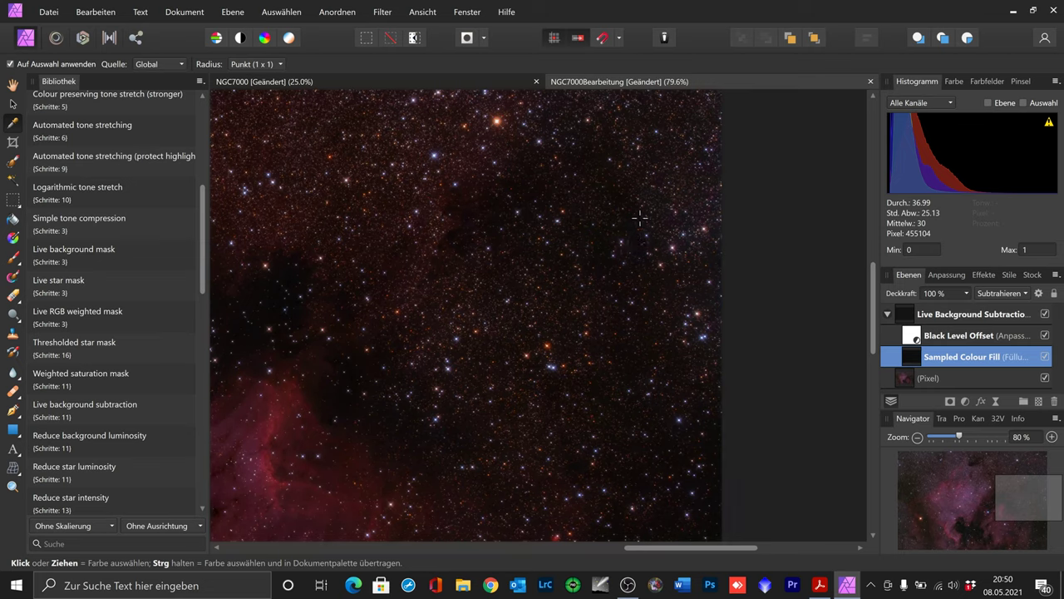
{"action": "left_click", "coordinate": [701, 404]}
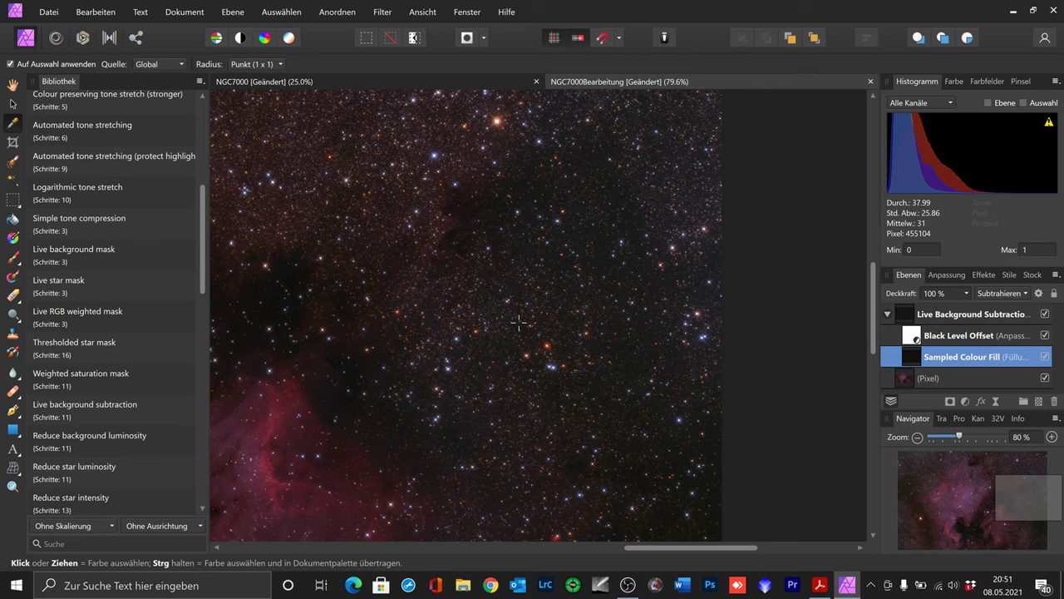
{"action": "scroll", "coordinate": [519, 321], "scroll_direction": "down", "scroll_amount": 2}
{"action": "scroll", "coordinate": [518, 322], "scroll_direction": "down", "scroll_amount": 1}
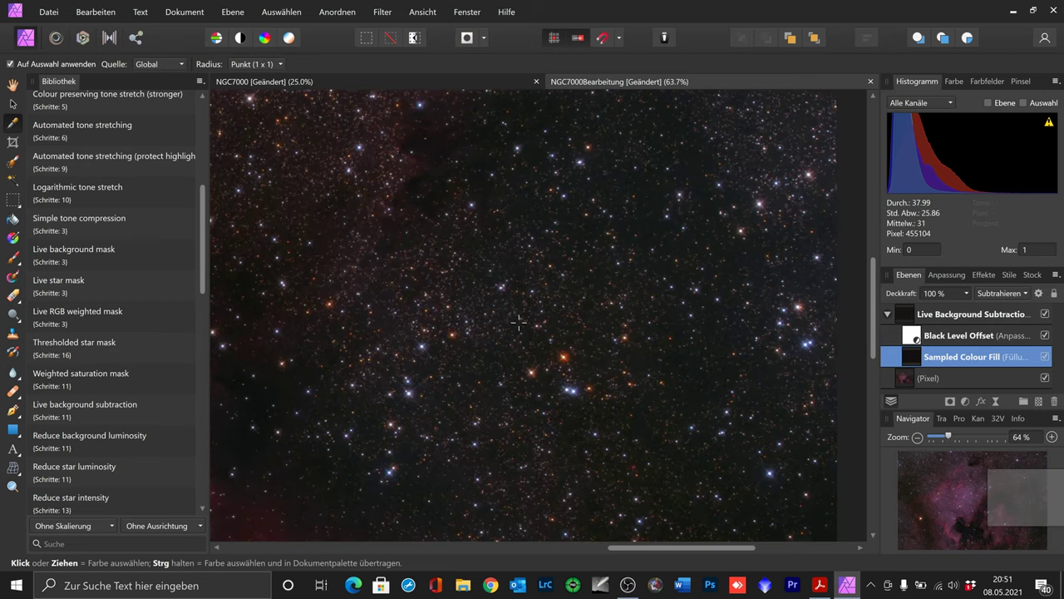
{"action": "scroll", "coordinate": [518, 322], "scroll_direction": "down", "scroll_amount": 1}
{"action": "left_click_drag", "start_coordinate": [415, 314], "coordinate": [658, 302]}
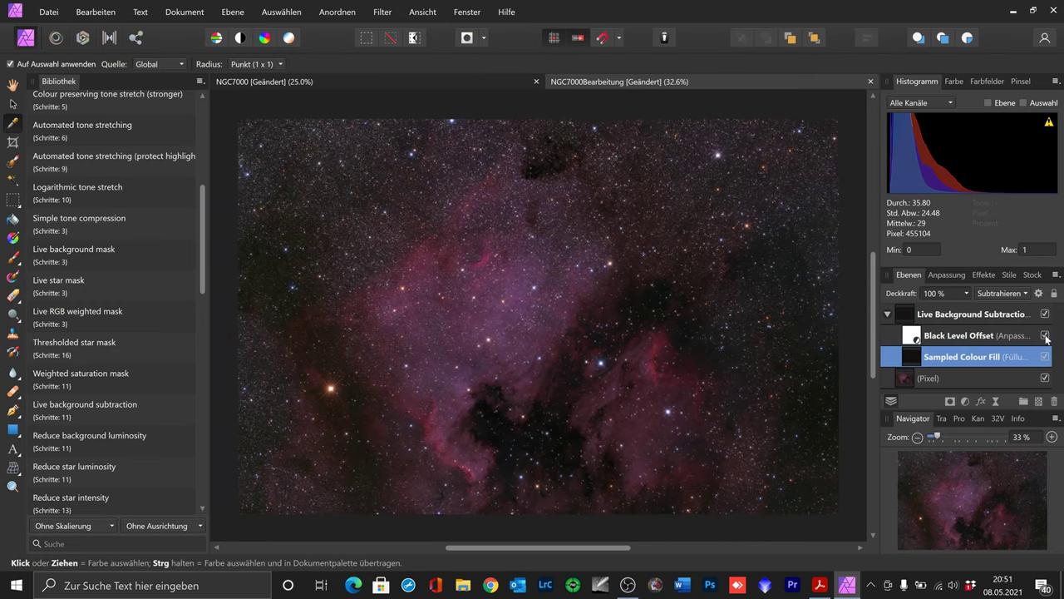
- Hide and reshow the Live Background Subtraction group to compare before and after
{"action": "left_click", "coordinate": [1045, 315]}
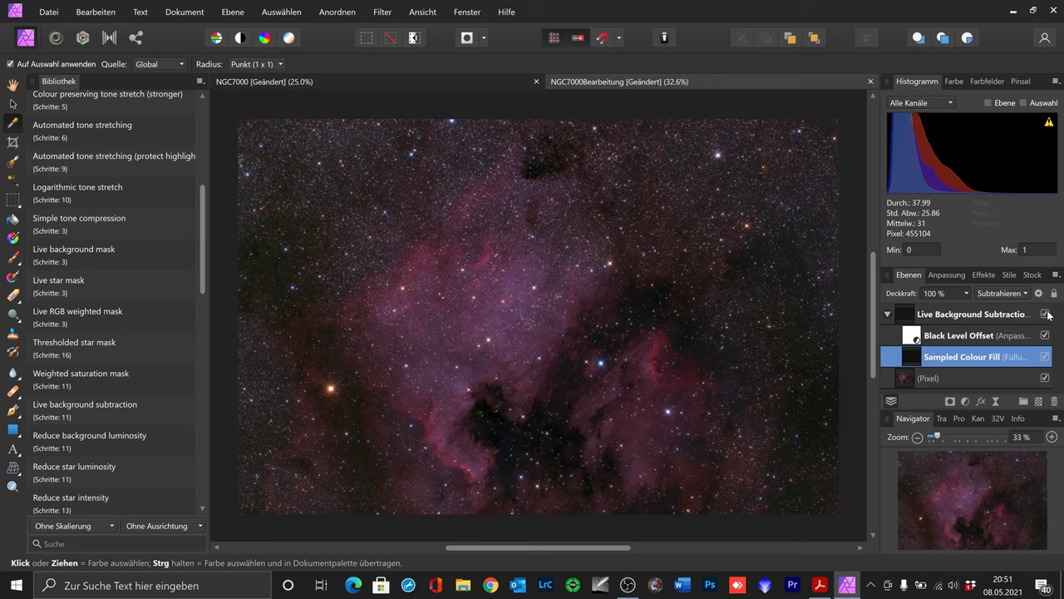
{"action": "left_click", "coordinate": [1046, 314]}
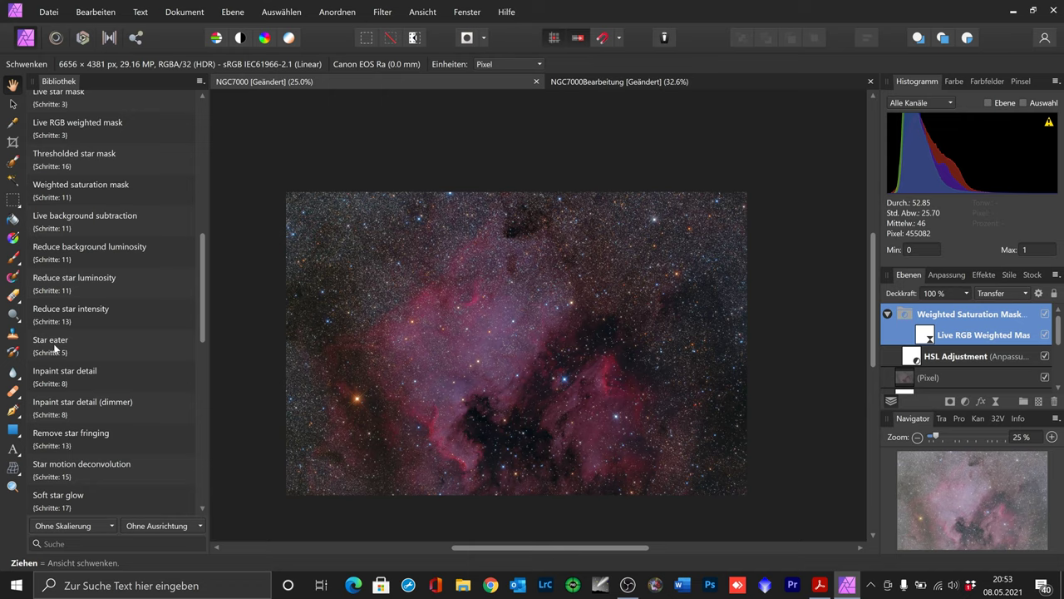
{"action": "left_click", "coordinate": [55, 349]}
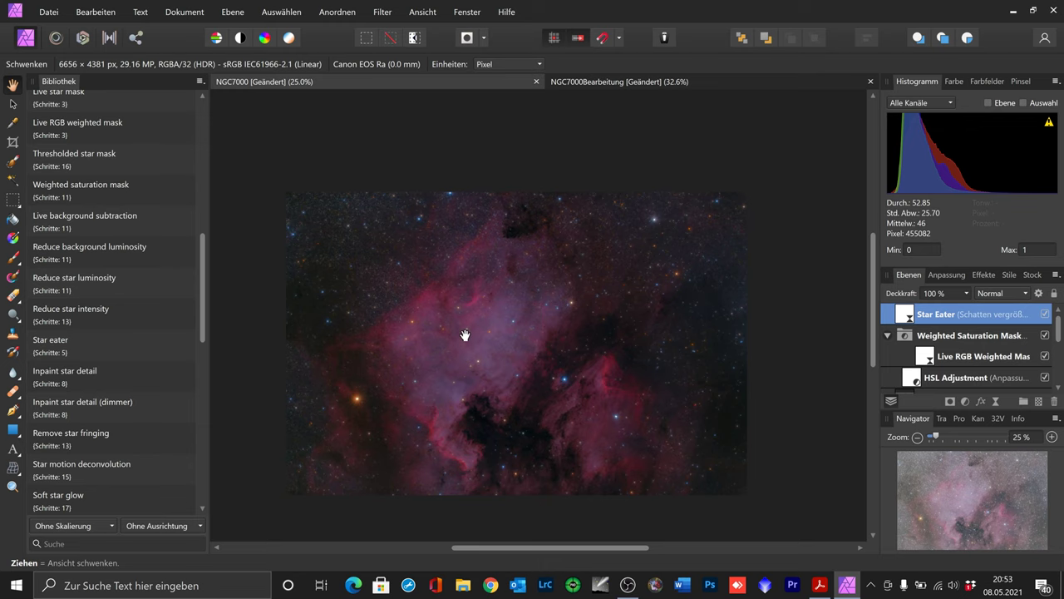
{"action": "scroll", "coordinate": [465, 335], "scroll_direction": "down", "scroll_amount": 1}
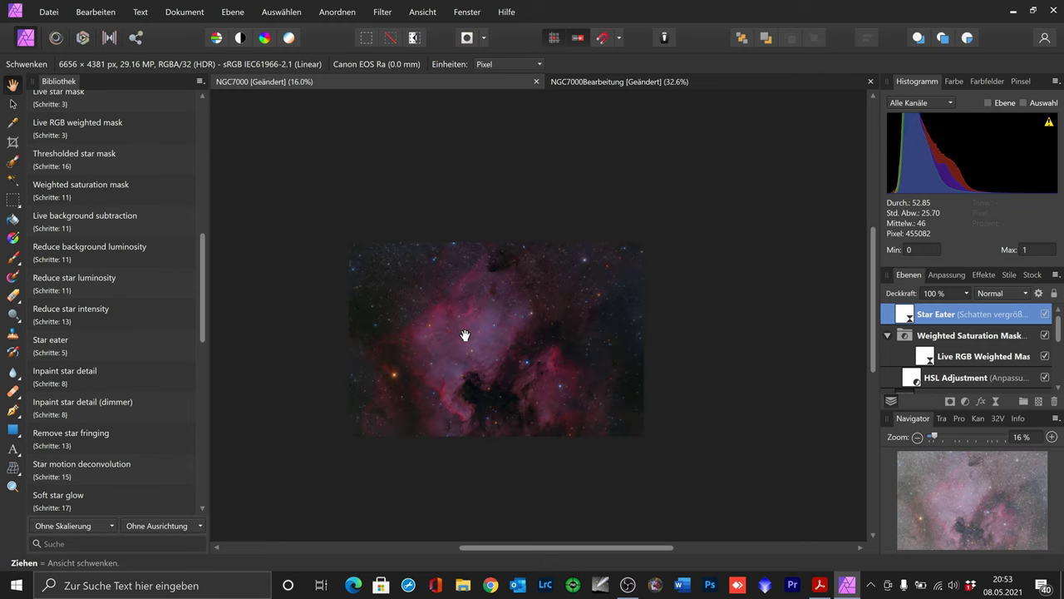
{"action": "scroll", "coordinate": [464, 336], "scroll_direction": "up", "scroll_amount": 2}
{"action": "scroll", "coordinate": [465, 335], "scroll_direction": "up", "scroll_amount": 2}
{"action": "scroll", "coordinate": [465, 335], "scroll_direction": "up", "scroll_amount": 1}
{"action": "scroll", "coordinate": [465, 335], "scroll_direction": "up", "scroll_amount": 1}
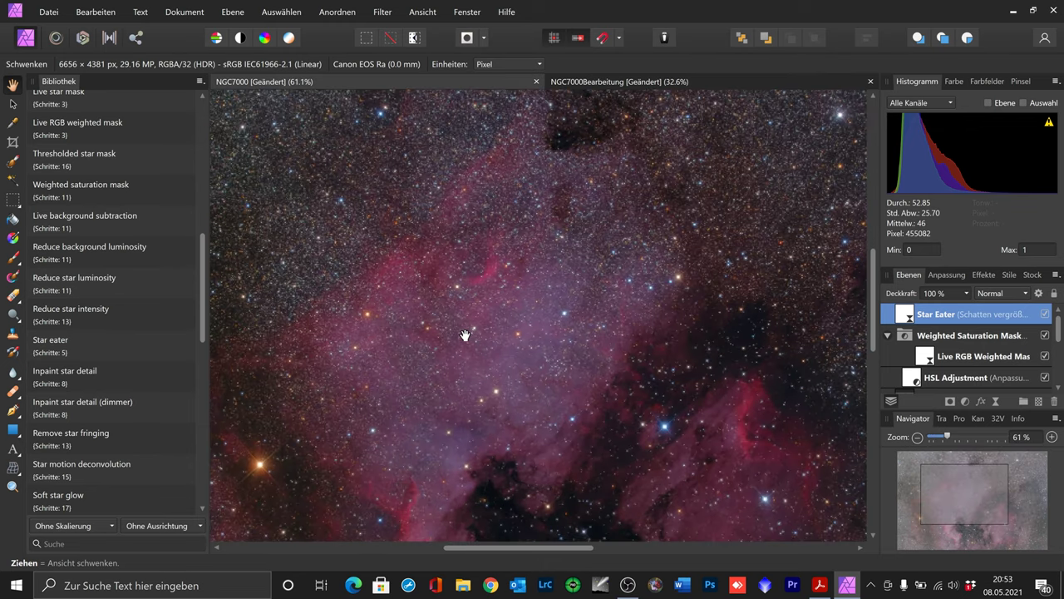
{"action": "scroll", "coordinate": [465, 335], "scroll_direction": "up", "scroll_amount": 1}
{"action": "scroll", "coordinate": [465, 335], "scroll_direction": "up", "scroll_amount": 1}
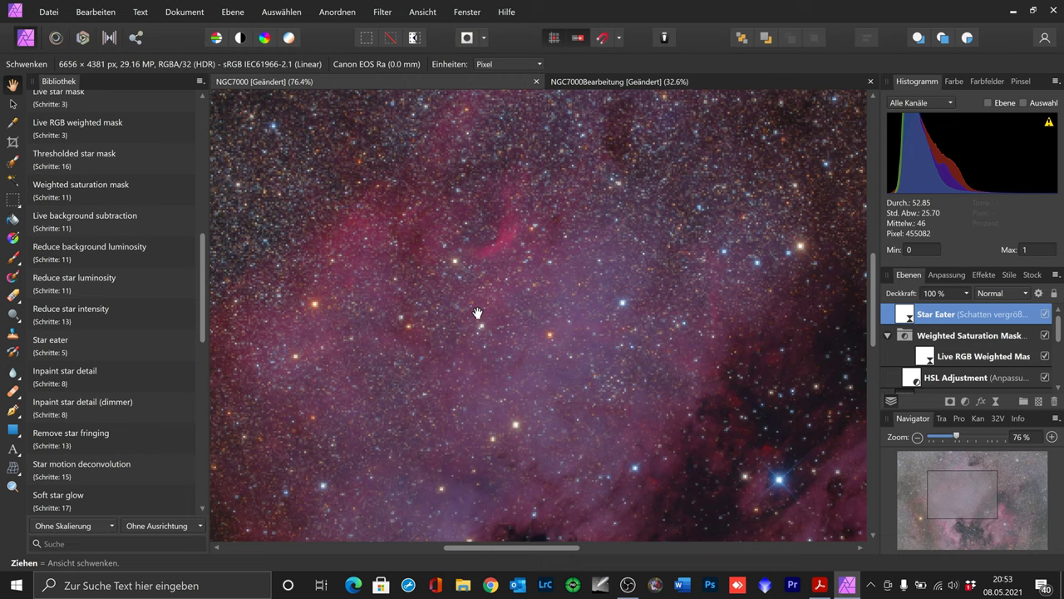
{"action": "scroll", "coordinate": [477, 313], "scroll_direction": "down", "scroll_amount": 1}
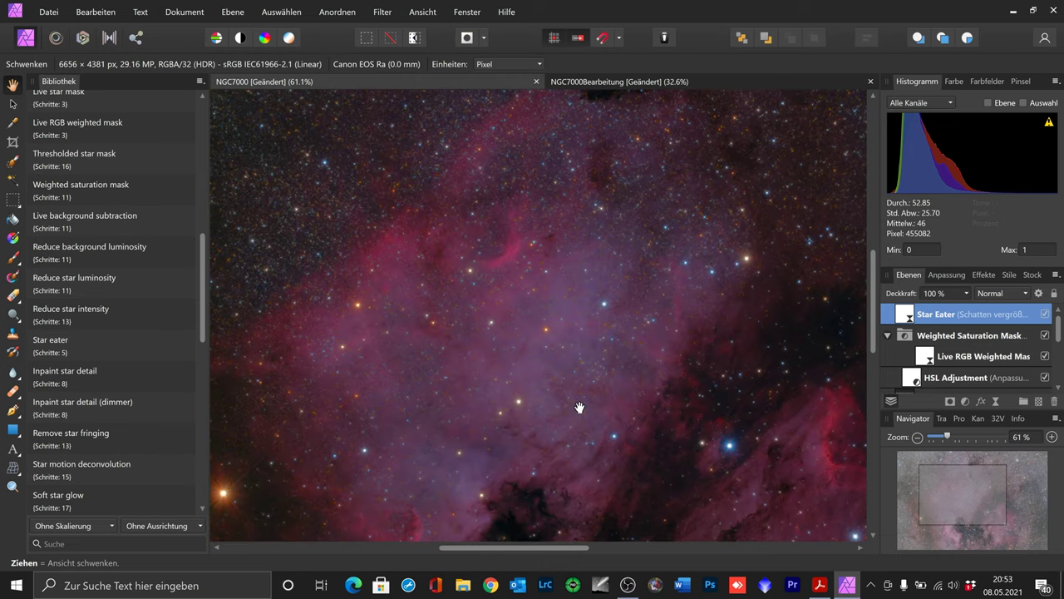
{"action": "scroll", "coordinate": [579, 408], "scroll_direction": "up", "scroll_amount": 1}
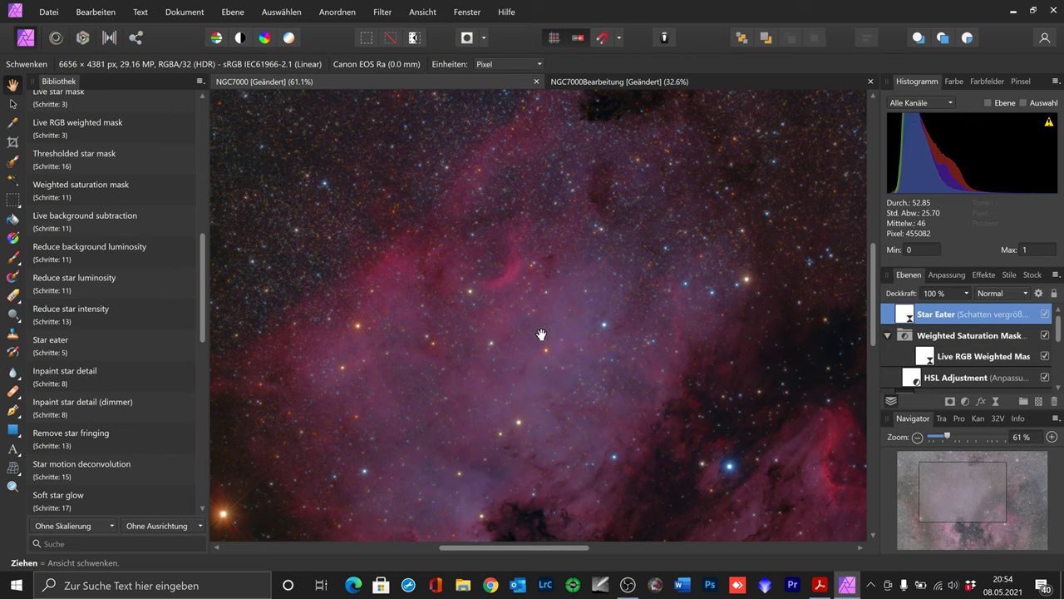
{"action": "scroll", "coordinate": [540, 334], "scroll_direction": "up", "scroll_amount": 2}
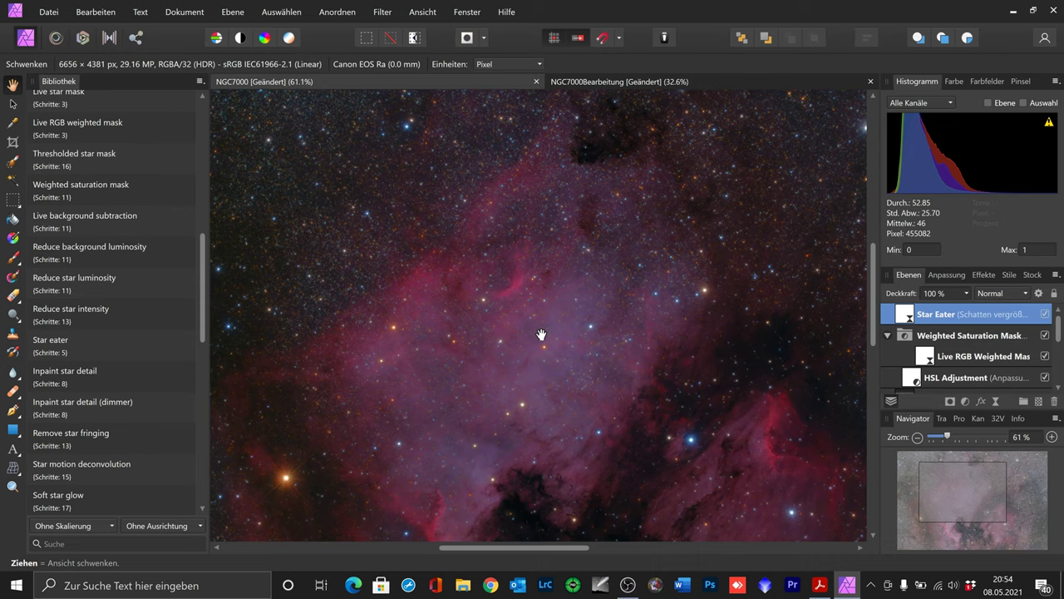
{"action": "scroll", "coordinate": [541, 334], "scroll_direction": "up", "scroll_amount": 1}
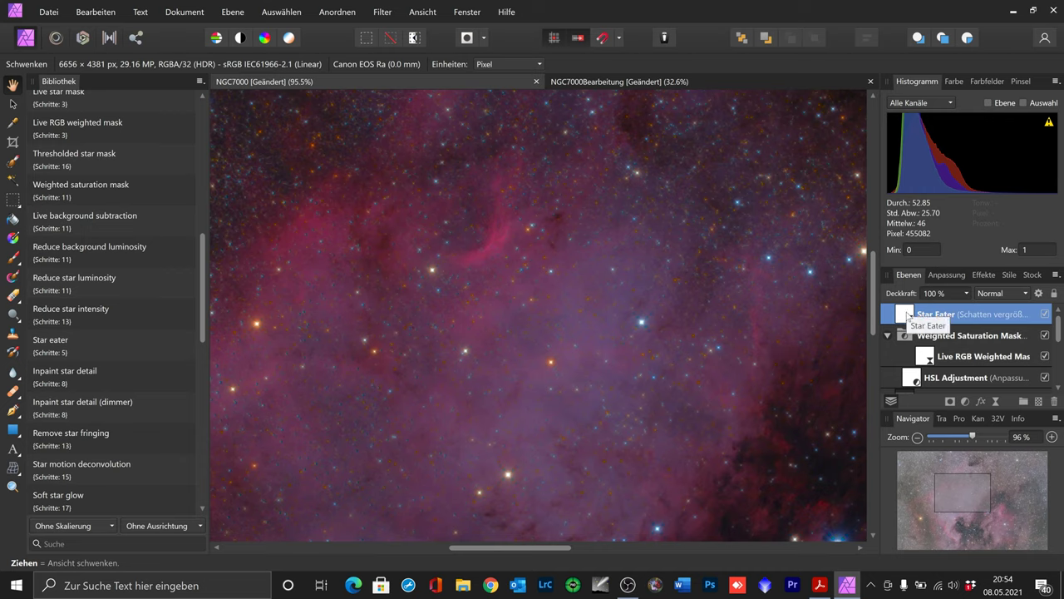
{"action": "left_click_drag", "start_coordinate": [908, 316], "coordinate": [1057, 403]}
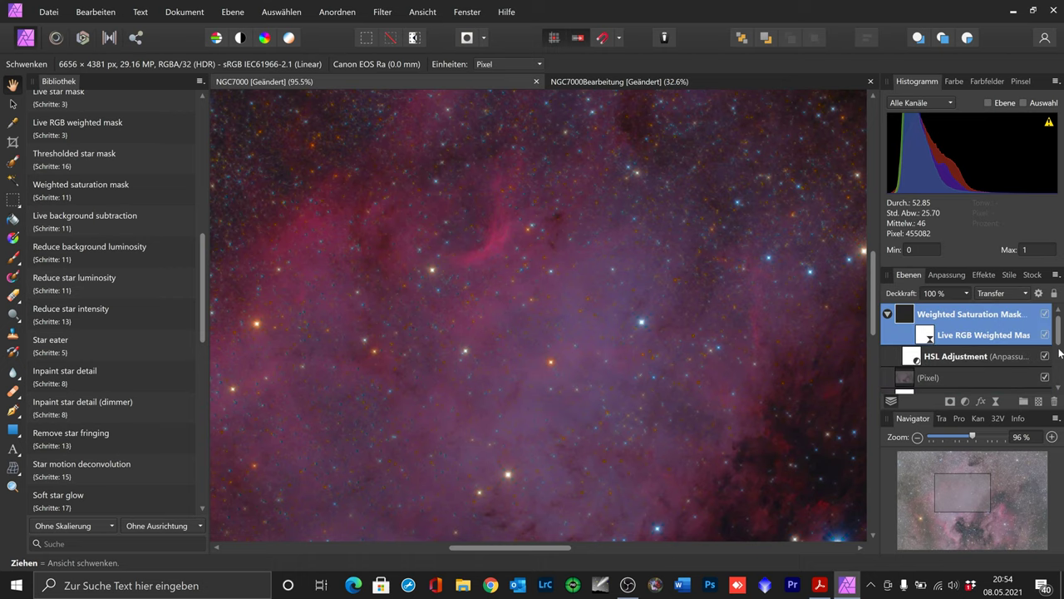
{"action": "key", "text": "ctrl+0"}
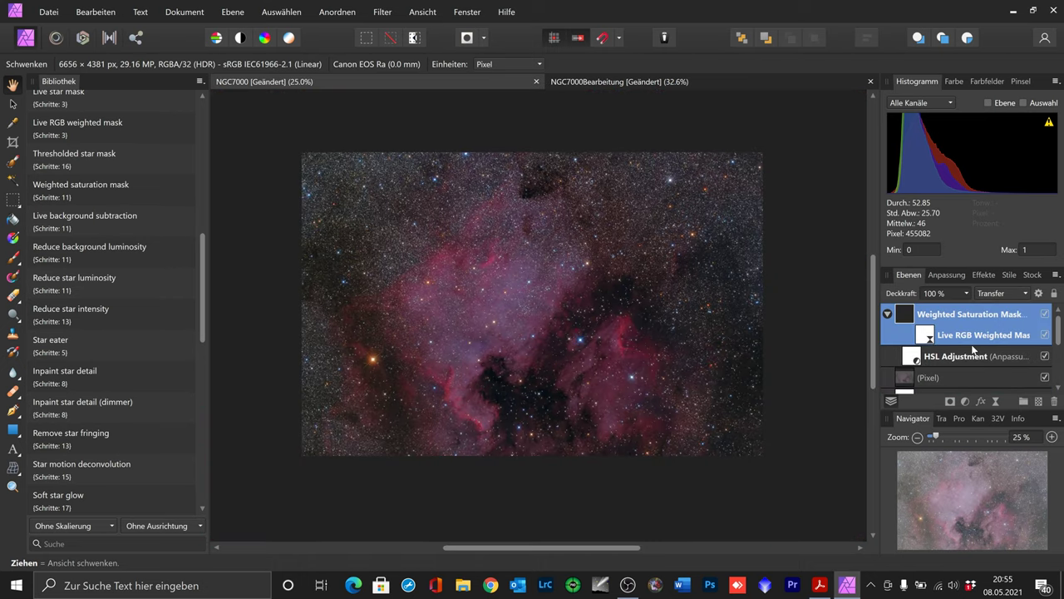
- Select all layers and begin merging them into one pixel layer
{"action": "scroll", "coordinate": [969, 357], "scroll_direction": "down", "scroll_amount": 5}
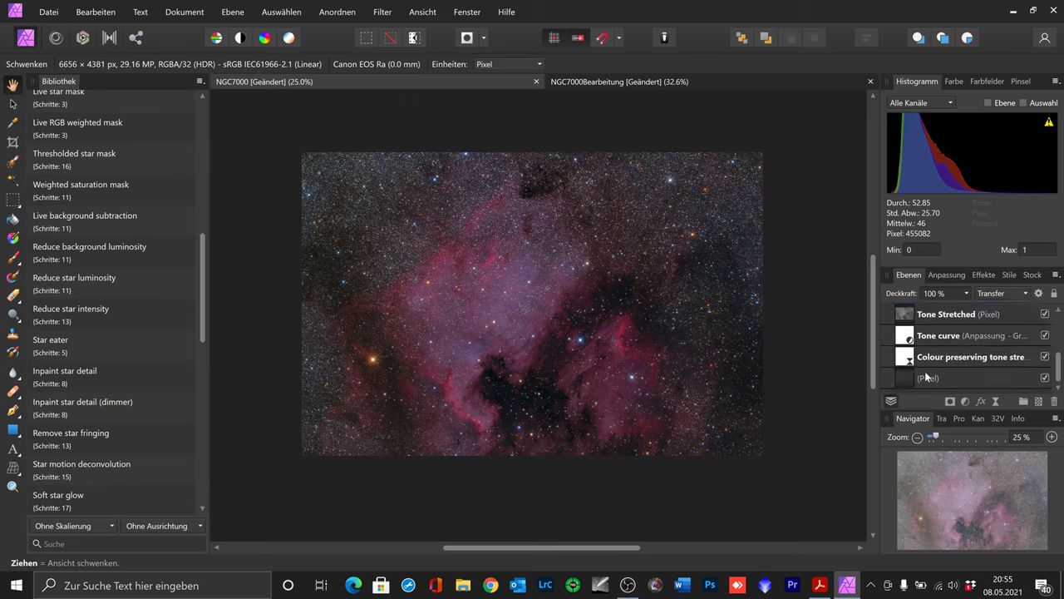
{"action": "left_click", "coordinate": [929, 378], "text": "shift"}
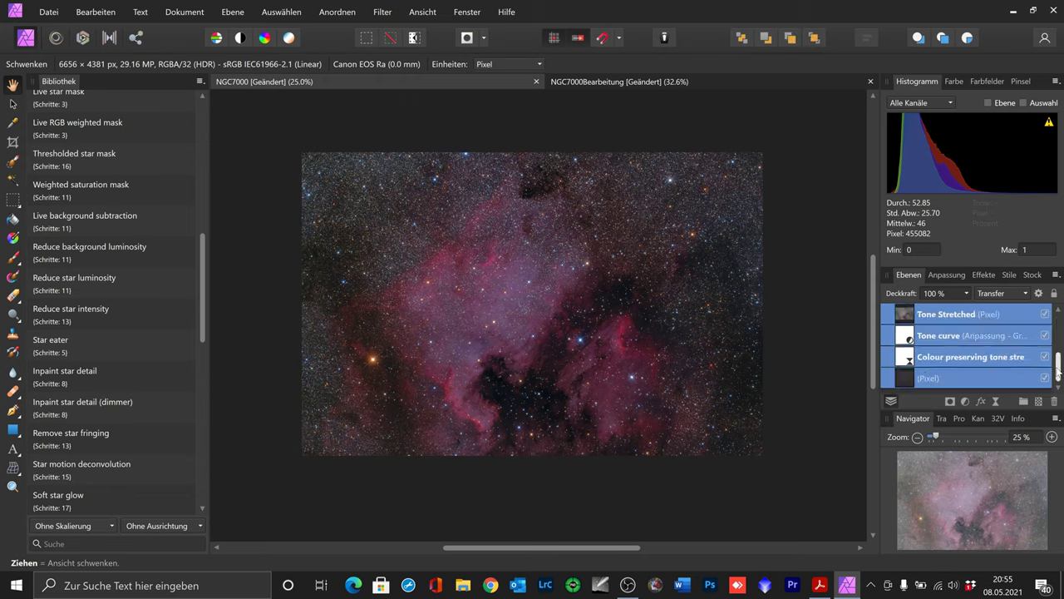
{"action": "scroll", "coordinate": [1061, 373], "scroll_direction": "up", "scroll_amount": 5}
{"action": "scroll", "coordinate": [1058, 349], "scroll_direction": "down", "scroll_amount": 3}
{"action": "scroll", "coordinate": [1055, 391], "scroll_direction": "down", "scroll_amount": 2}
{"action": "left_click", "coordinate": [234, 14]}
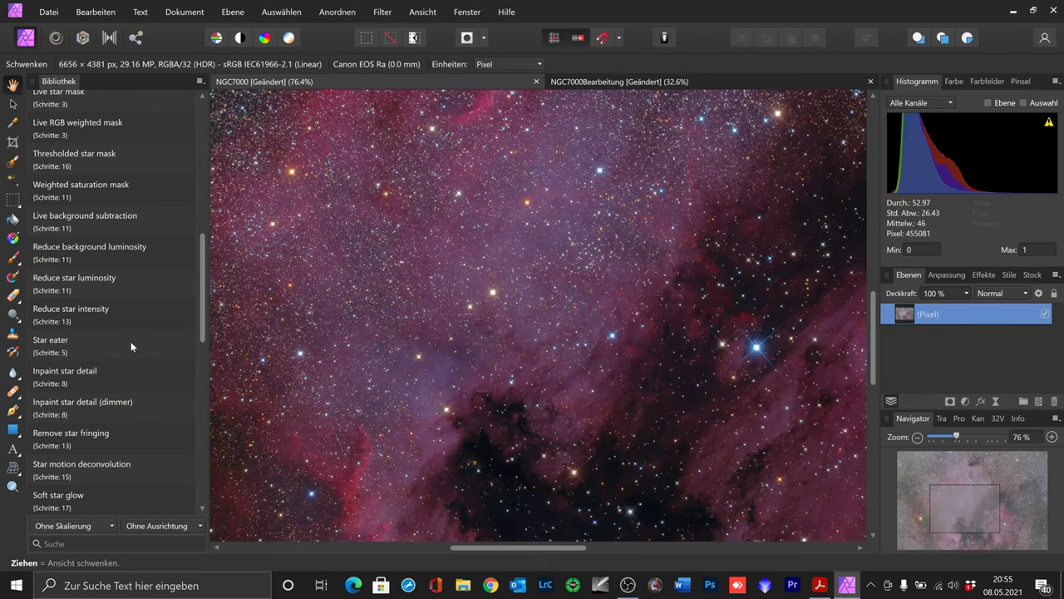
- Apply the Reduce star intensity macro, lower its opacity to about 28%, and hide it to compare
{"action": "left_click", "coordinate": [81, 312]}
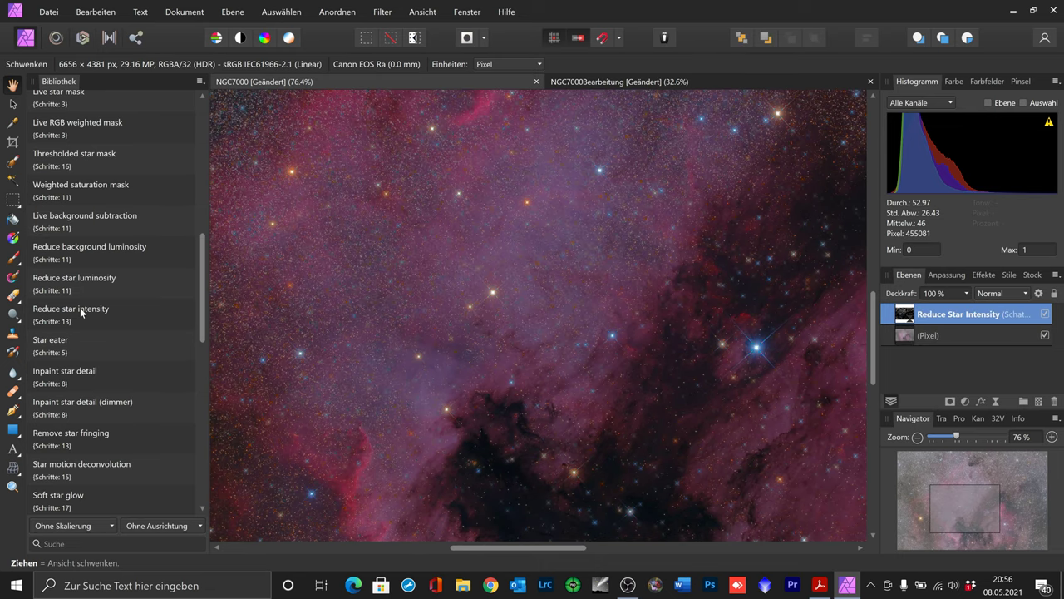
{"action": "left_click", "coordinate": [967, 294]}
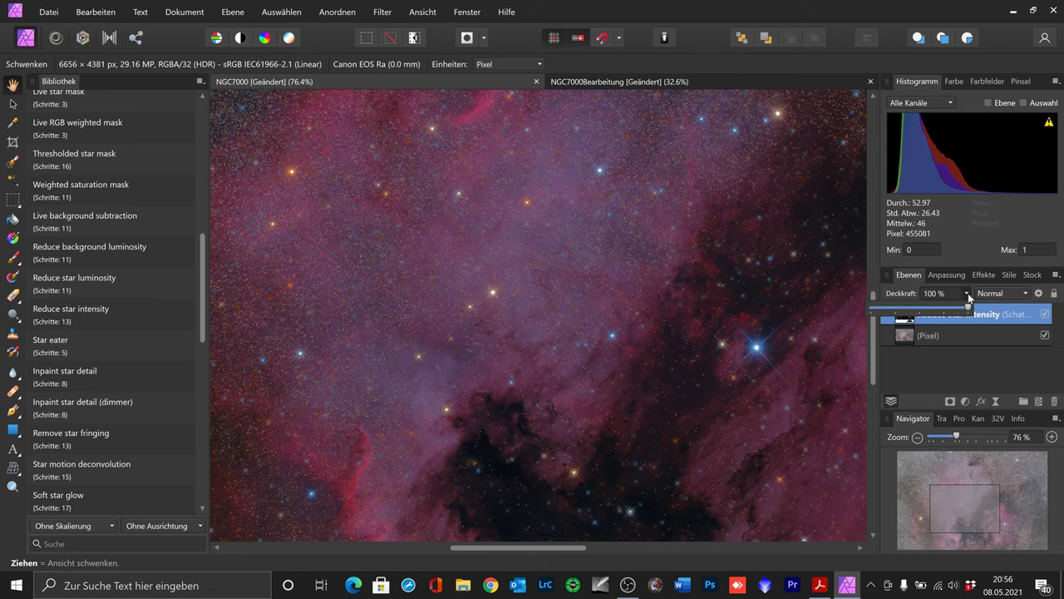
{"action": "left_click_drag", "start_coordinate": [968, 307], "coordinate": [900, 316]}
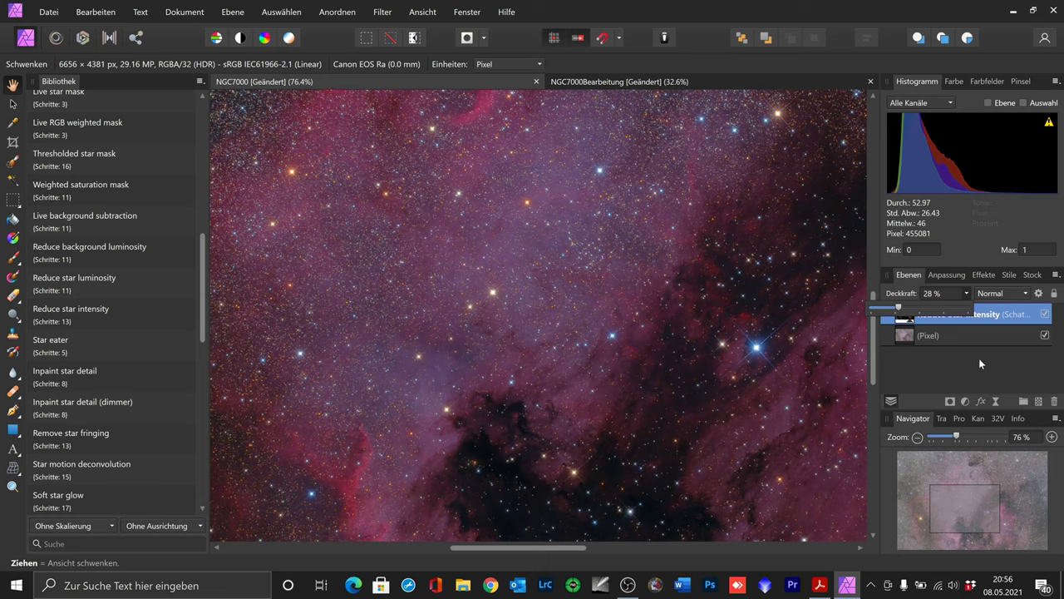
{"action": "left_click", "coordinate": [1046, 315]}
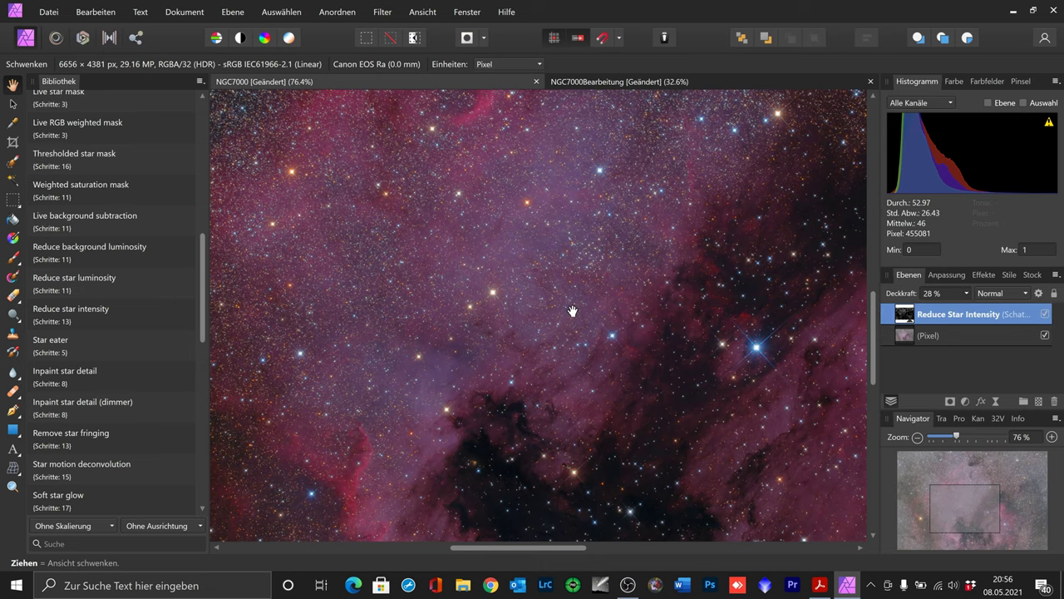
{"action": "scroll", "coordinate": [503, 345], "scroll_direction": "down", "scroll_amount": 1}
{"action": "scroll", "coordinate": [503, 345], "scroll_direction": "down", "scroll_amount": 1}
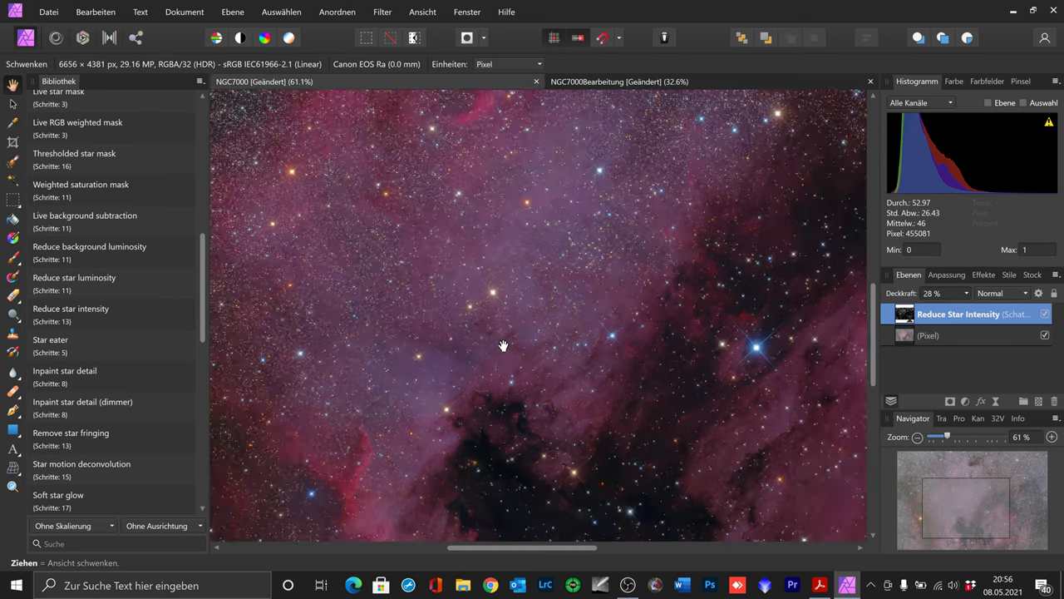
{"action": "scroll", "coordinate": [503, 345], "scroll_direction": "down", "scroll_amount": 1}
- Compare the Reduce Star Intensity layer off, then set its opacity to 50%
{"action": "left_click", "coordinate": [1045, 314]}
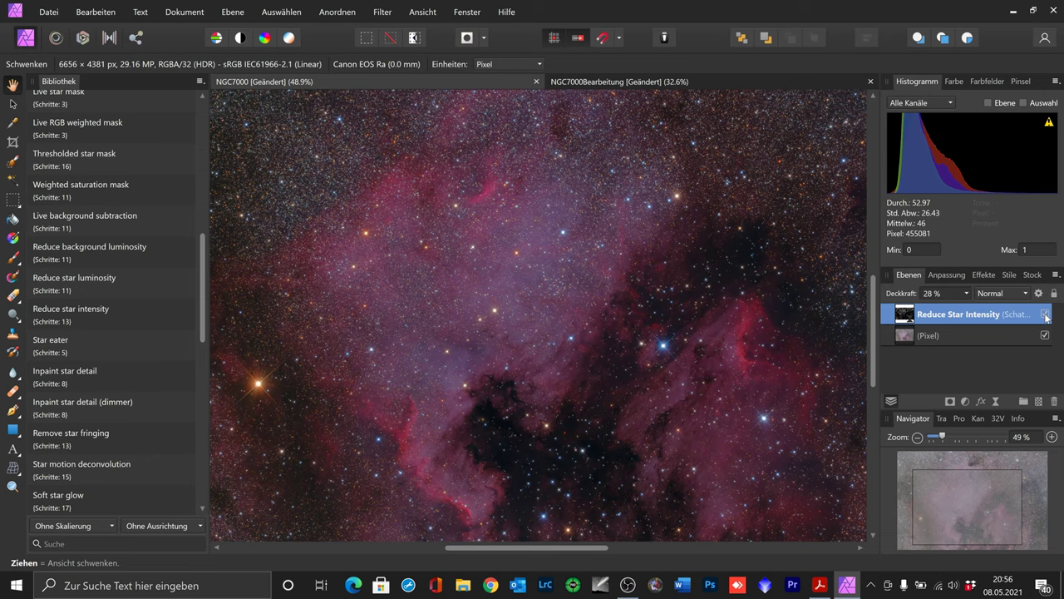
{"action": "left_click", "coordinate": [928, 293]}
{"action": "type", "text": "50"}
{"action": "key", "text": "Return"}
{"action": "scroll", "coordinate": [428, 302], "scroll_direction": "down", "scroll_amount": 3}
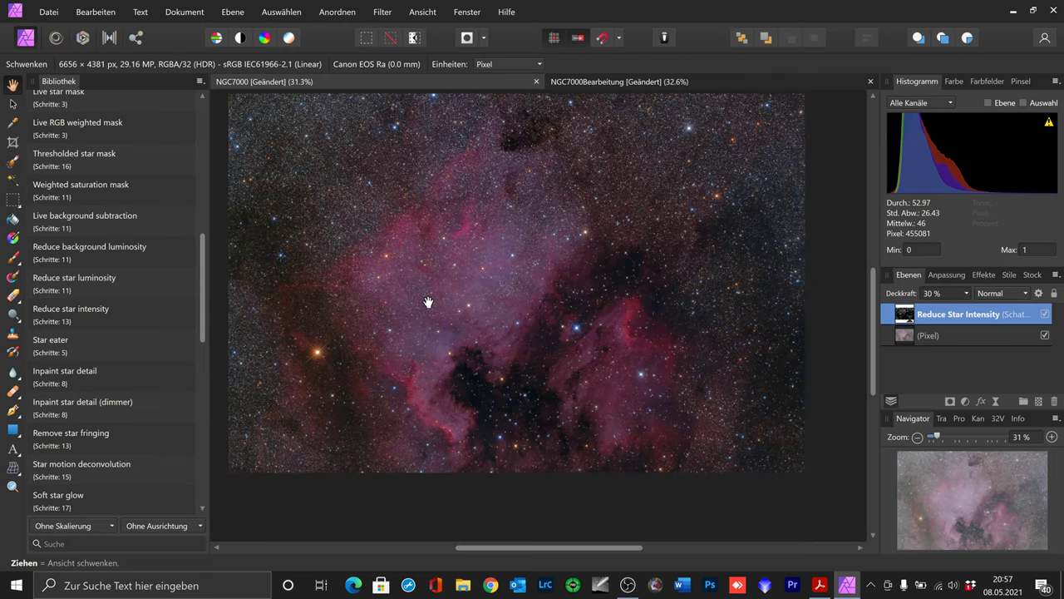
{"action": "scroll", "coordinate": [428, 302], "scroll_direction": "up", "scroll_amount": 3}
{"action": "scroll", "coordinate": [429, 302], "scroll_direction": "up", "scroll_amount": 3}
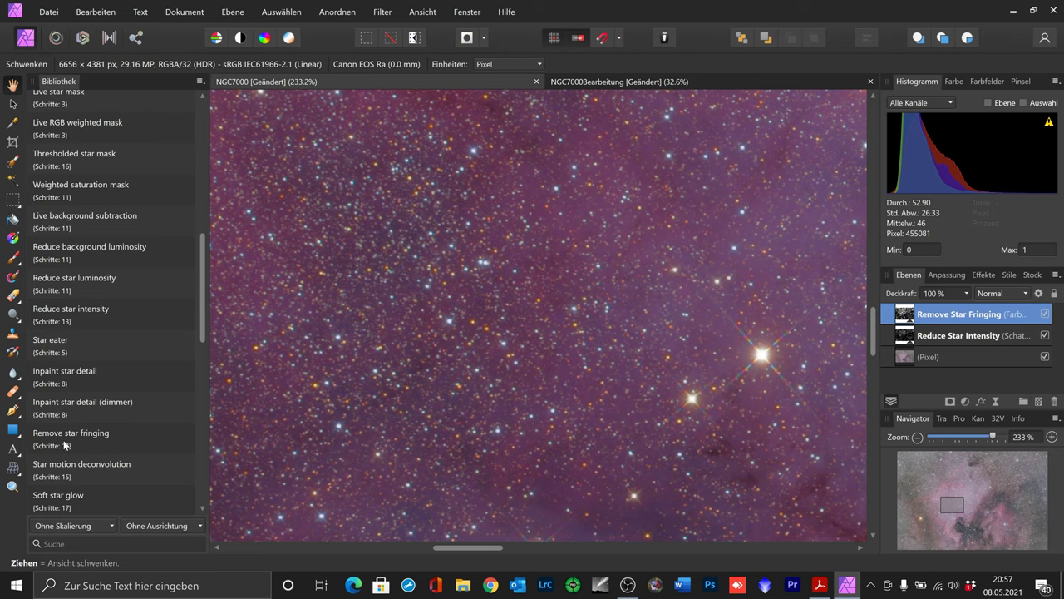
- Page through the Acrobat macros guide to the Nonlinear sharpening page, then return to Affinity Photo
{"action": "left_click", "coordinate": [819, 586]}
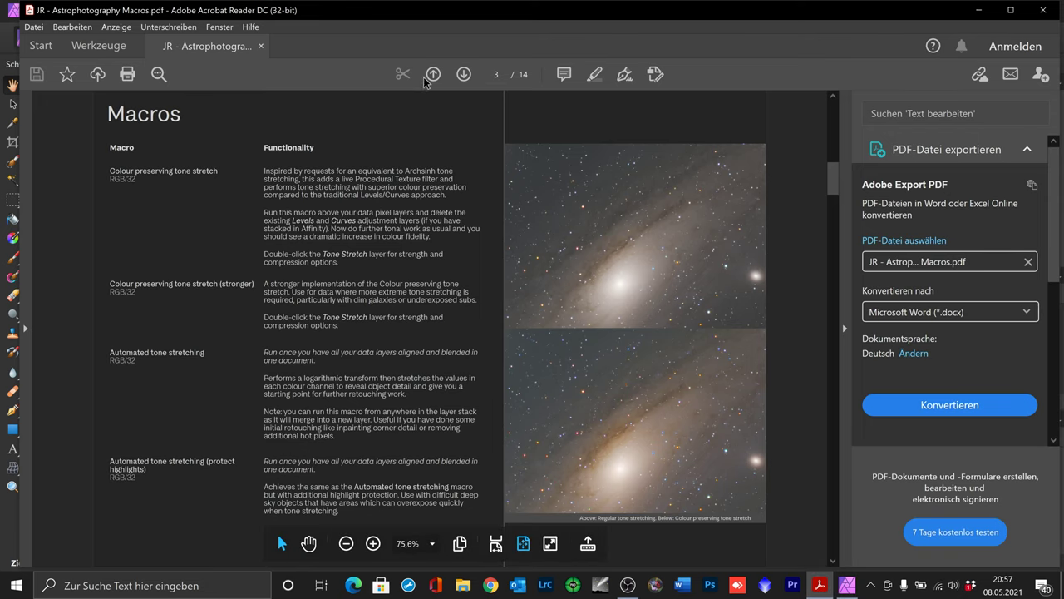
{"action": "left_click", "coordinate": [464, 74]}
{"action": "left_click", "coordinate": [464, 74]}
{"action": "left_click", "coordinate": [464, 74]}
{"action": "left_click", "coordinate": [464, 74]}
{"action": "left_click", "coordinate": [464, 74]}
{"action": "left_click", "coordinate": [464, 74]}
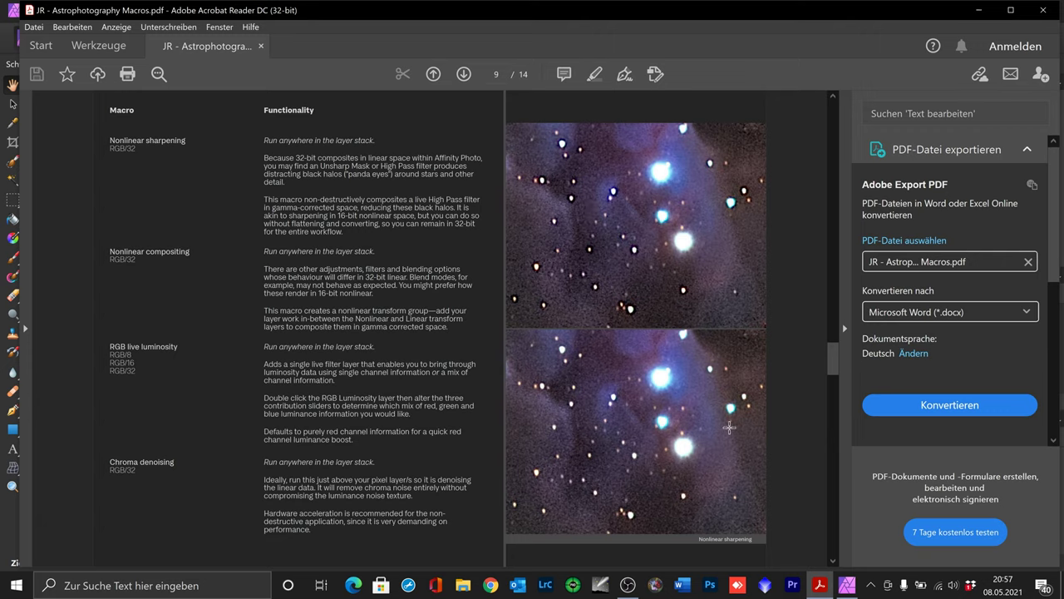
{"action": "left_click", "coordinate": [848, 586]}
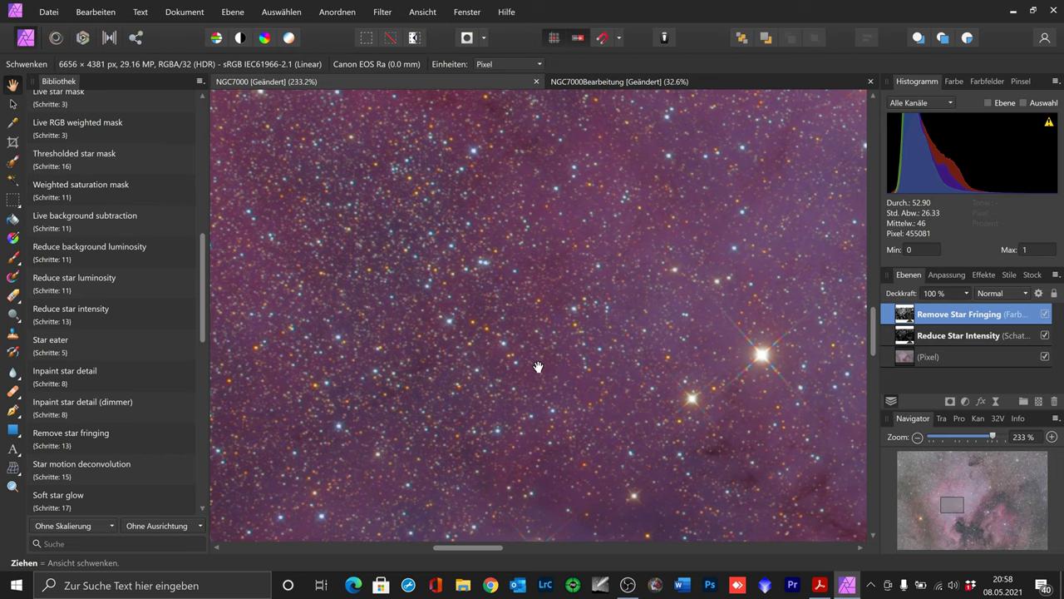
- Scroll down the Layers panel and select all three layers in the stack
{"action": "scroll", "coordinate": [538, 367], "scroll_direction": "down", "scroll_amount": 2}
{"action": "scroll", "coordinate": [539, 367], "scroll_direction": "down", "scroll_amount": 3}
{"action": "scroll", "coordinate": [538, 367], "scroll_direction": "down", "scroll_amount": 4}
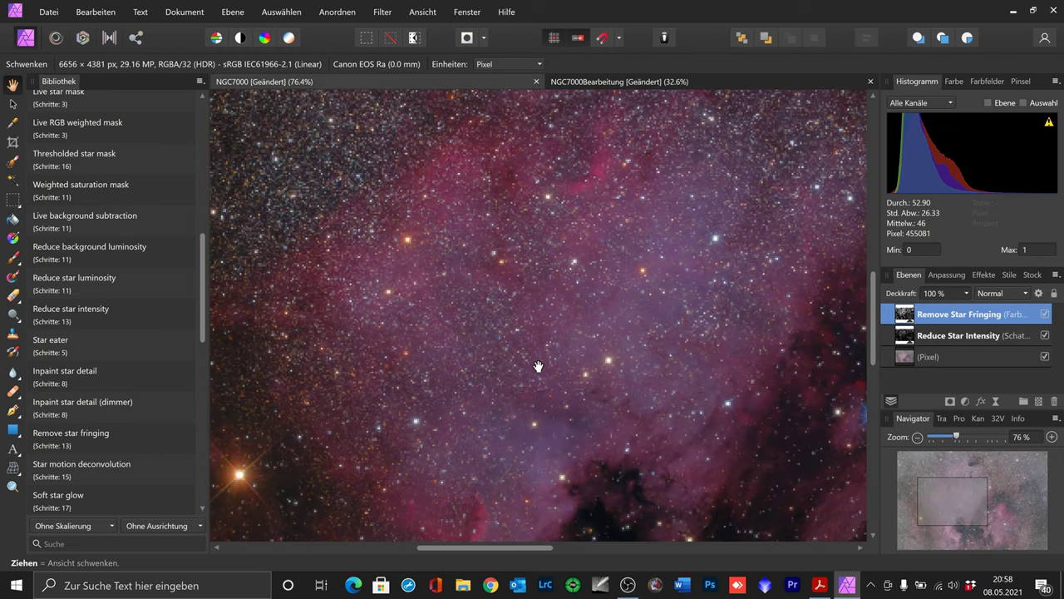
{"action": "scroll", "coordinate": [538, 367], "scroll_direction": "down", "scroll_amount": 3}
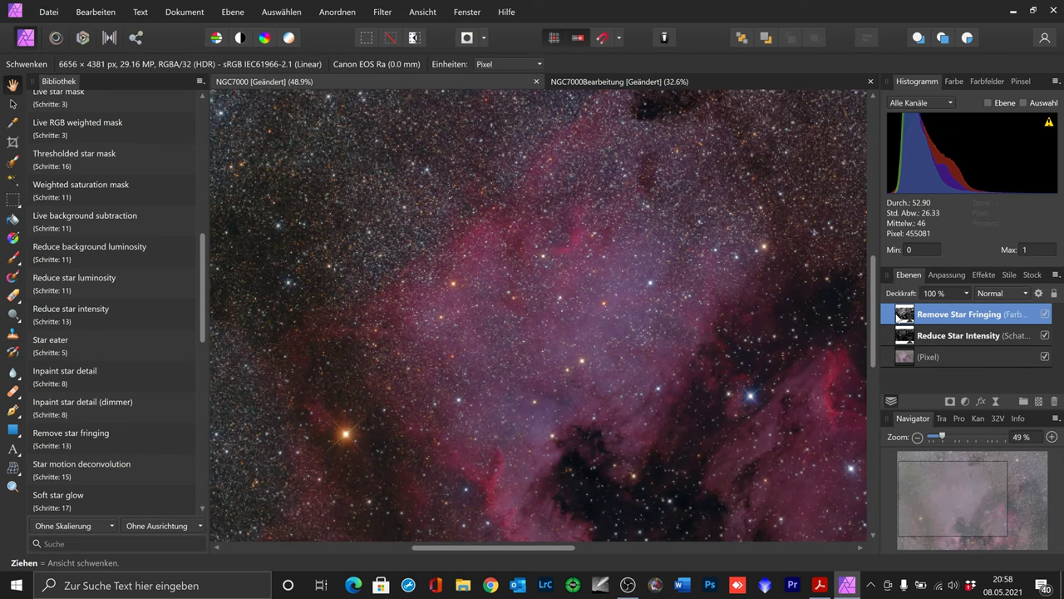
{"action": "scroll", "coordinate": [874, 319], "scroll_direction": "down", "scroll_amount": 3}
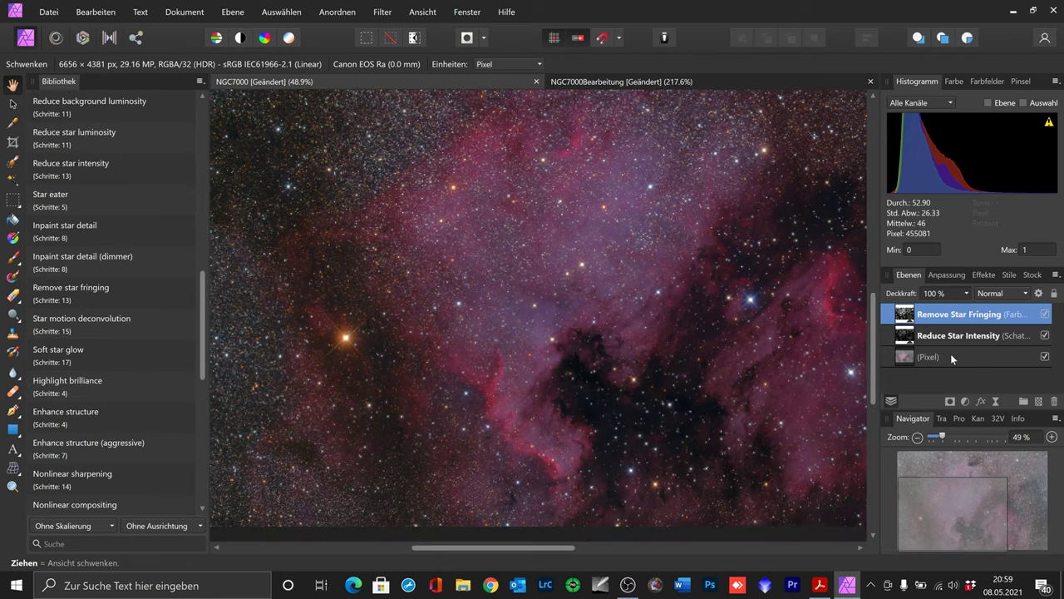
{"action": "left_click", "coordinate": [953, 357], "text": "shift"}
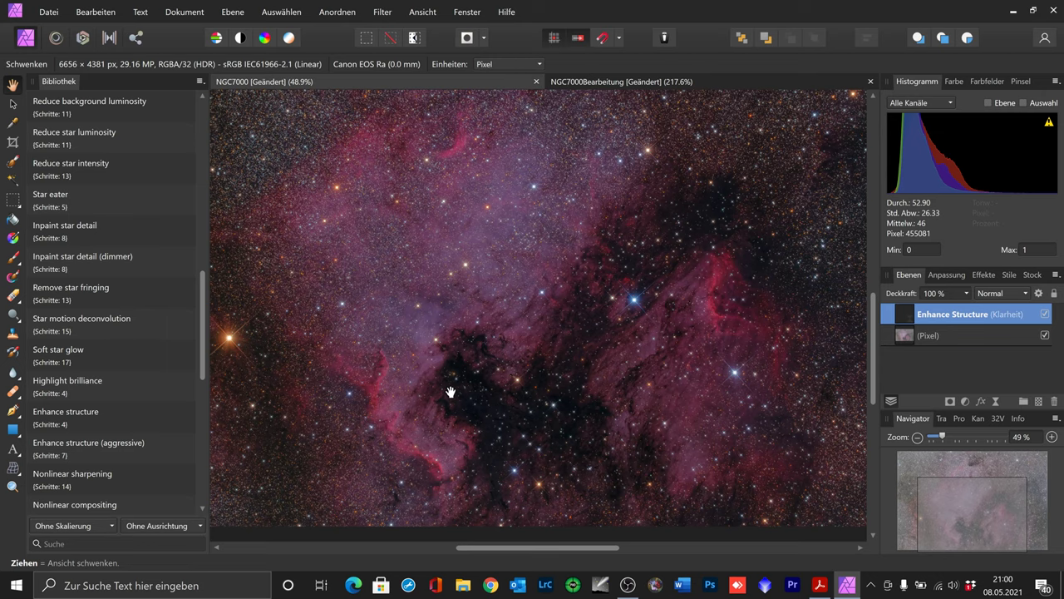
{"action": "left_click", "coordinate": [967, 292]}
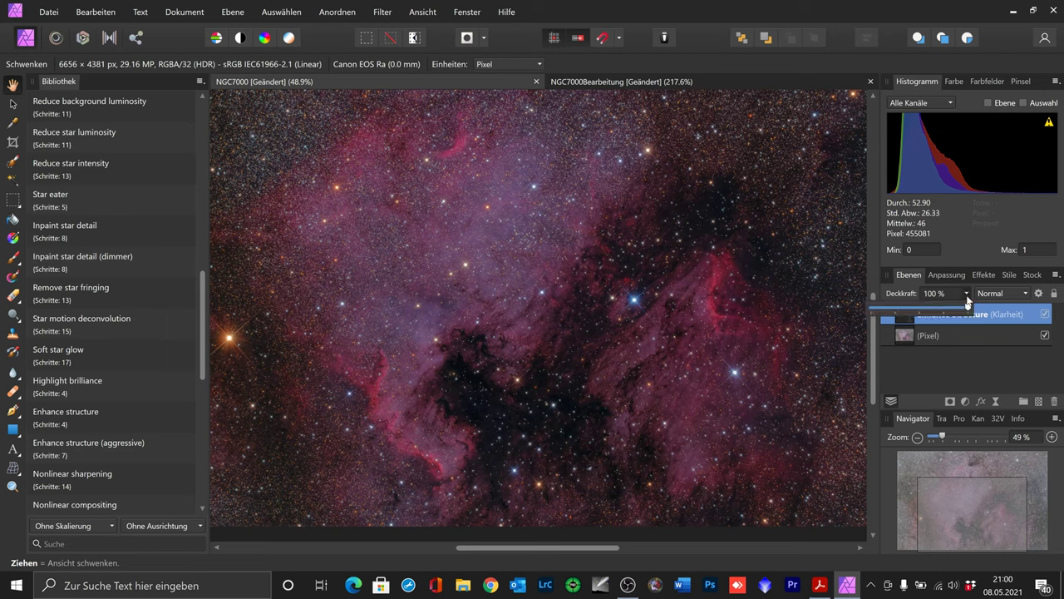
{"action": "left_click_drag", "start_coordinate": [969, 308], "coordinate": [907, 311]}
{"action": "left_click", "coordinate": [1045, 314]}
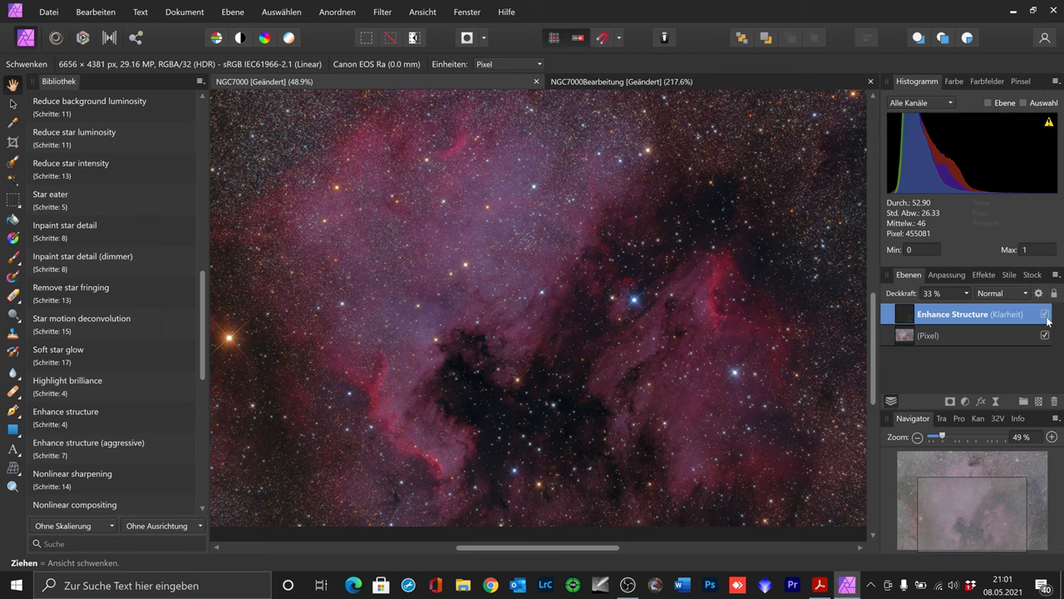
{"action": "left_click", "coordinate": [967, 293]}
{"action": "left_click_drag", "start_coordinate": [969, 309], "coordinate": [1033, 308]}
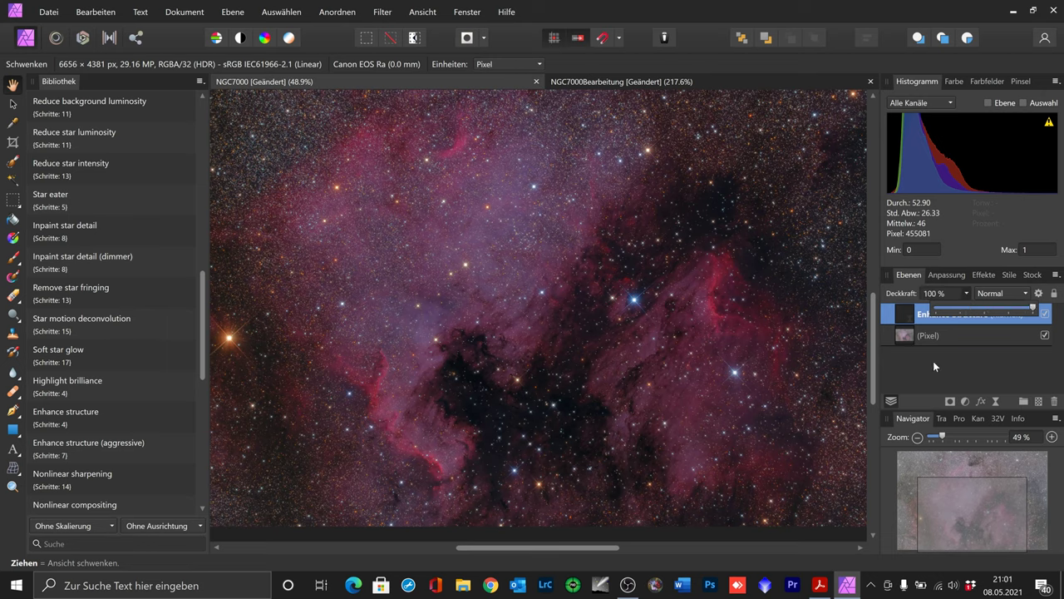
{"action": "left_click", "coordinate": [920, 319]}
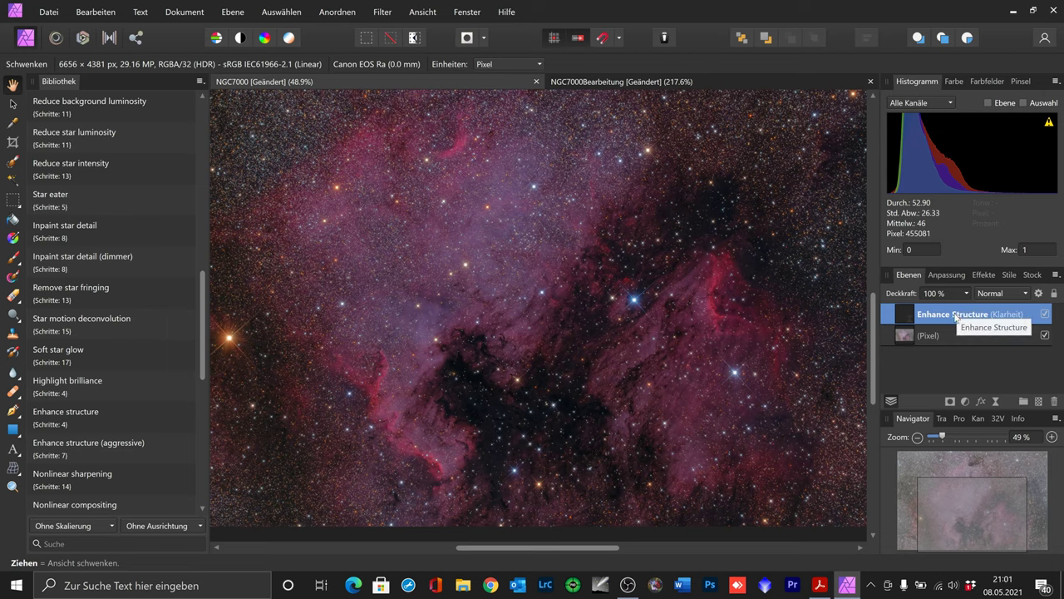
- Add a mask to the Enhance Structure layer, view it alone, and invert it to black
{"action": "left_click", "coordinate": [953, 402]}
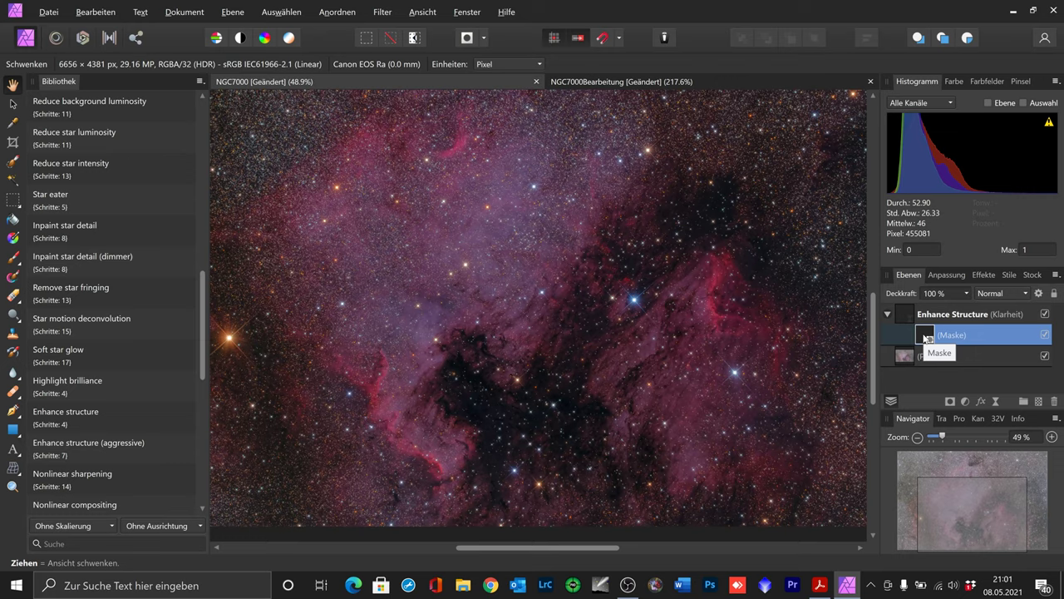
{"action": "left_click", "coordinate": [926, 337], "text": "alt"}
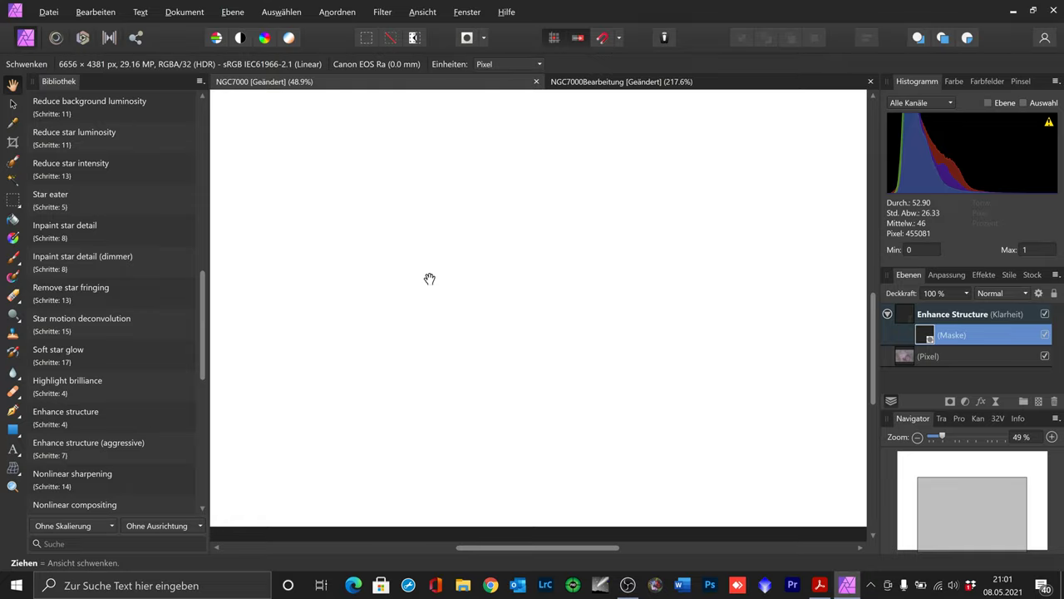
{"action": "key", "text": "ctrl+i"}
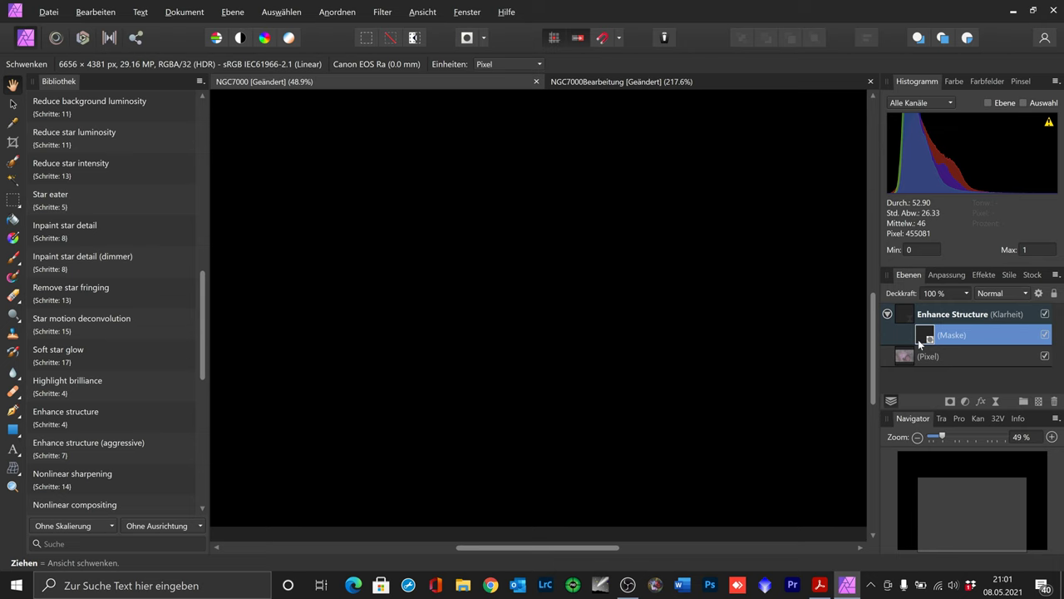
{"action": "left_click_drag", "start_coordinate": [914, 321], "coordinate": [907, 317]}
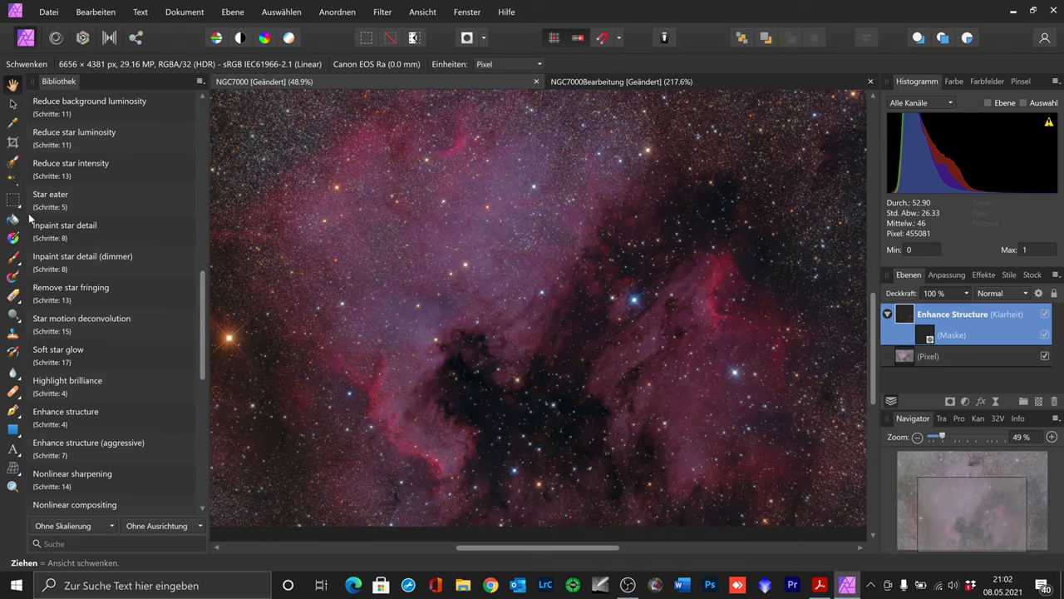
- Pick the Paint Brush with white as the colour and target the Enhance Structure mask
{"action": "left_click", "coordinate": [14, 260]}
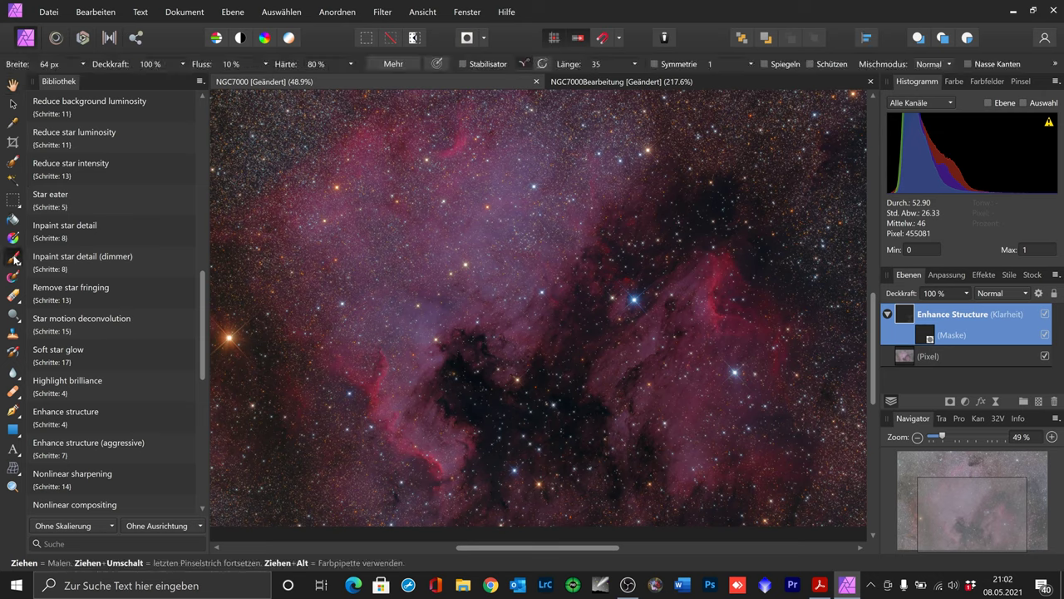
{"action": "left_click", "coordinate": [955, 82]}
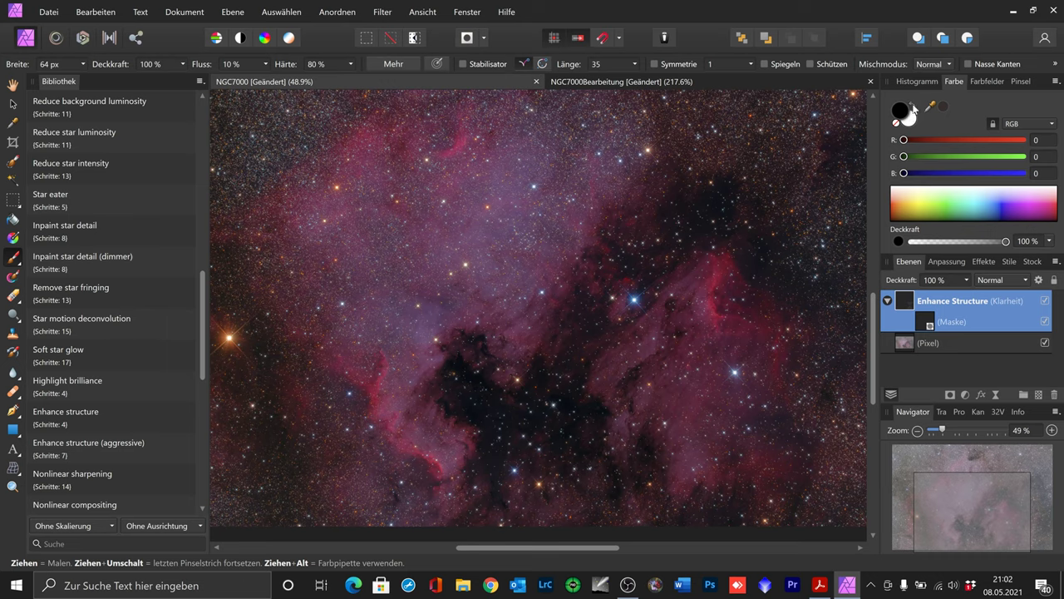
{"action": "left_click", "coordinate": [914, 107]}
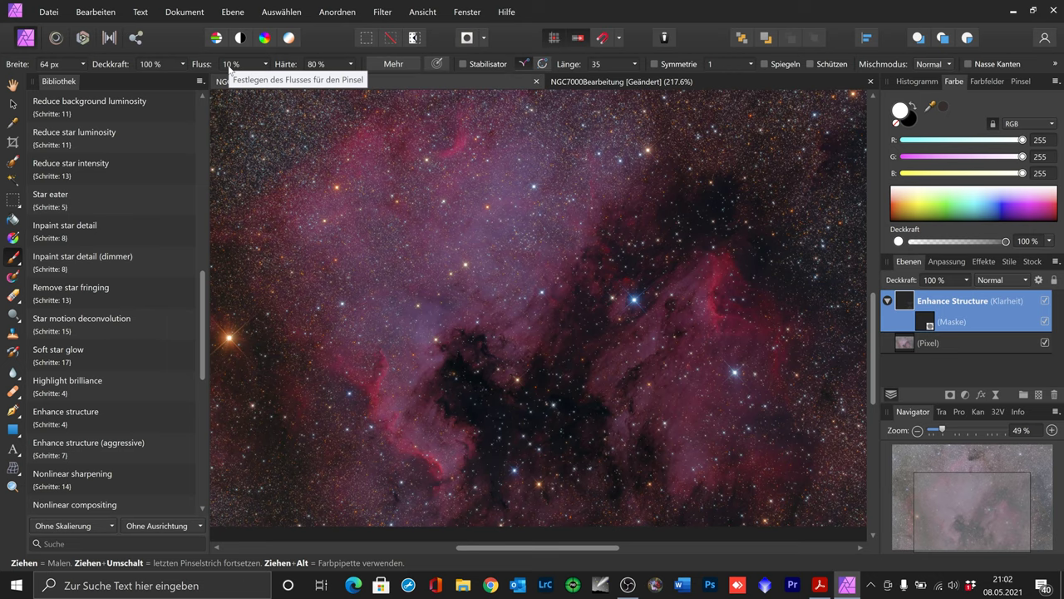
{"action": "left_click", "coordinate": [928, 323]}
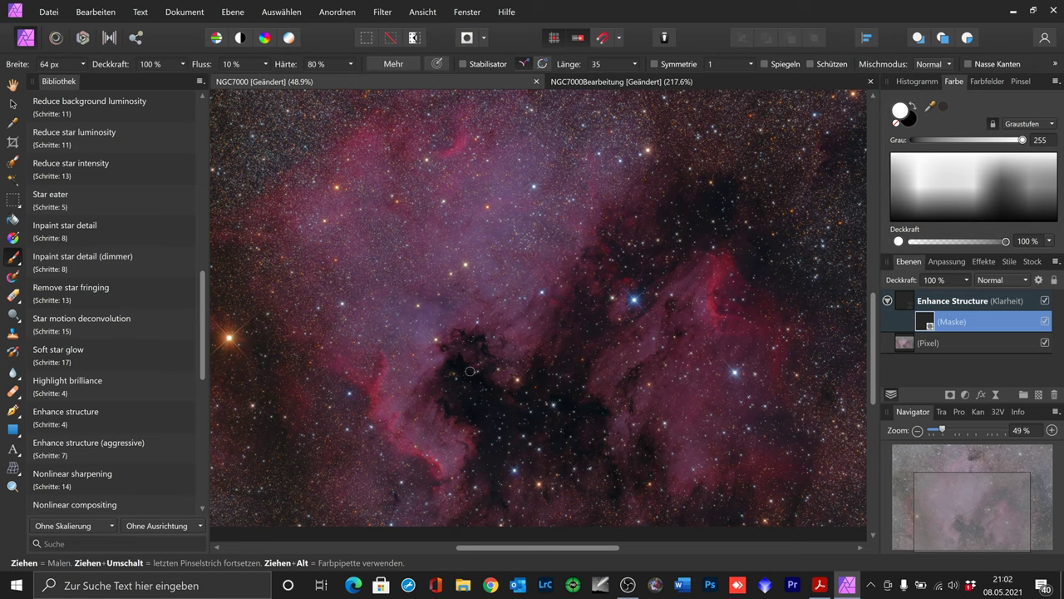
{"action": "scroll", "coordinate": [420, 379], "scroll_direction": "up", "scroll_amount": 2}
{"action": "scroll", "coordinate": [413, 324], "scroll_direction": "up", "scroll_amount": 1}
{"action": "scroll", "coordinate": [413, 325], "scroll_direction": "down", "scroll_amount": 3}
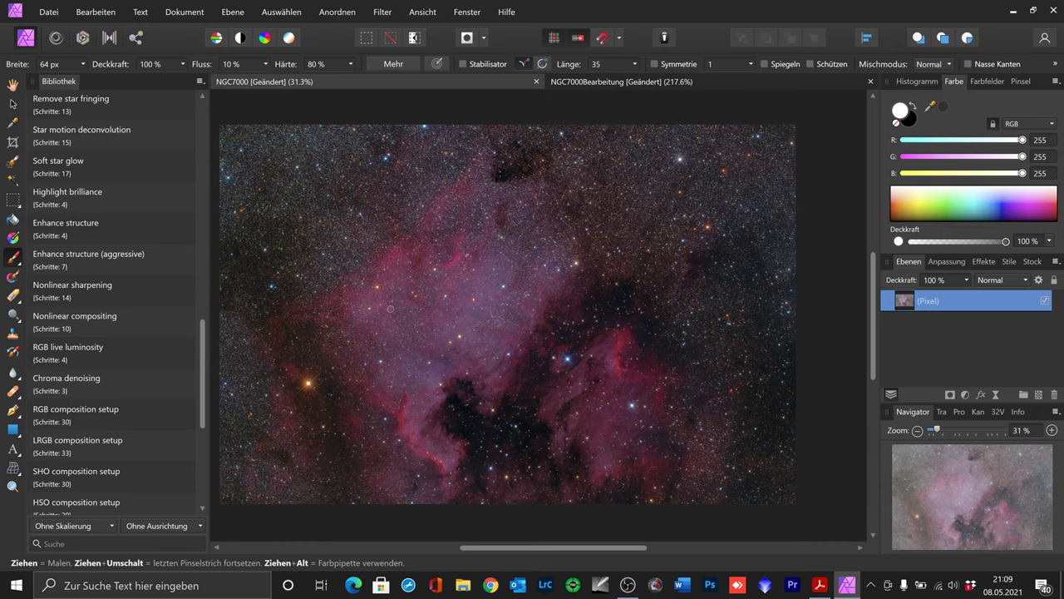
- Run the Chroma denoising macro on the NGC7000 image and inspect the result zoomed in
{"action": "left_click", "coordinate": [59, 380]}
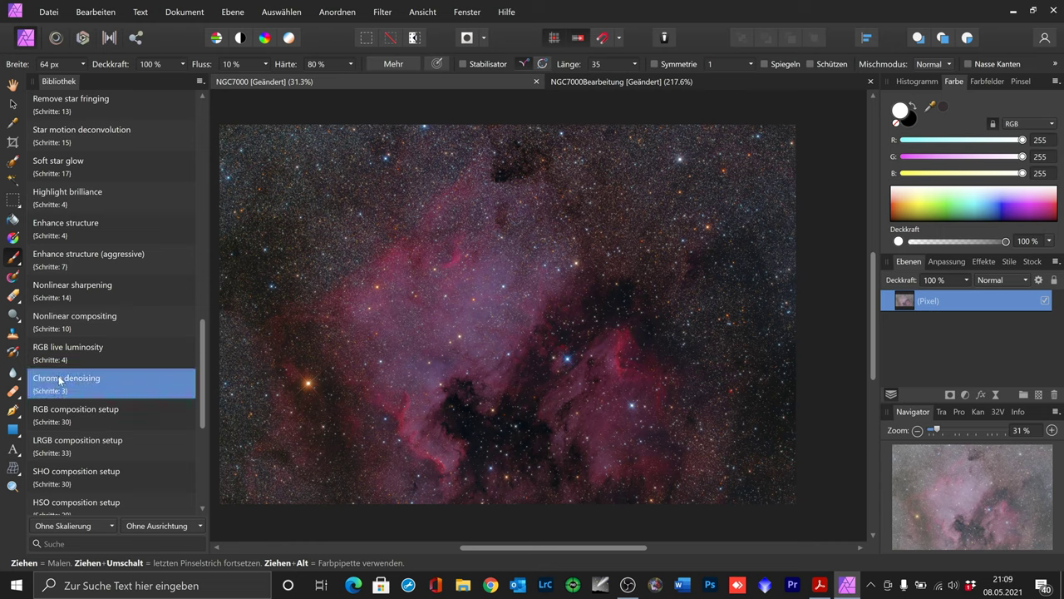
{"action": "key", "text": "h"}
{"action": "scroll", "coordinate": [824, 303], "scroll_direction": "up", "scroll_amount": 6}
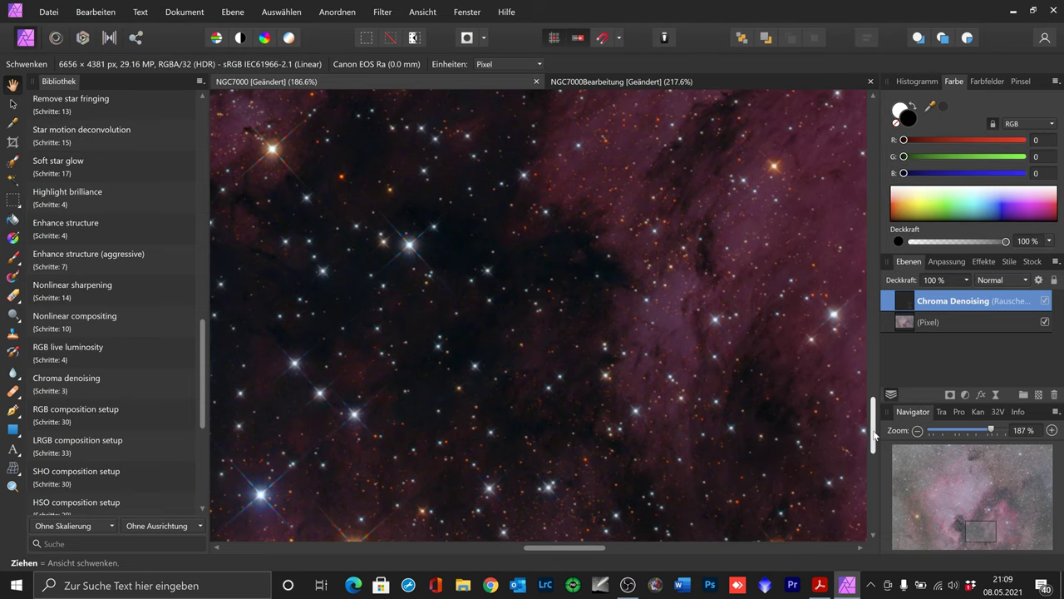
{"action": "left_click_drag", "start_coordinate": [875, 429], "coordinate": [874, 401]}
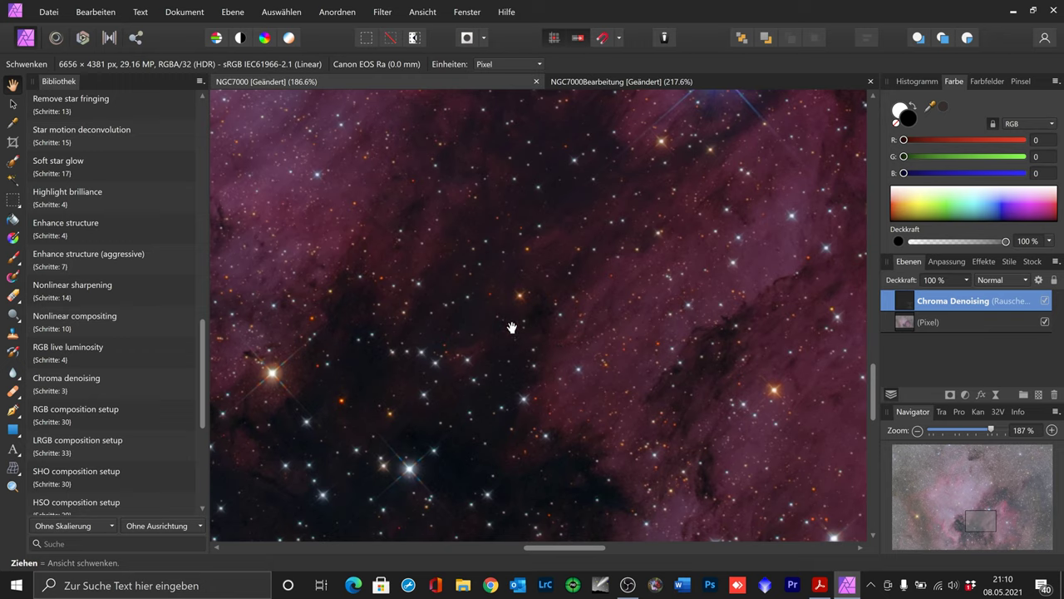
{"action": "scroll", "coordinate": [515, 294], "scroll_direction": "down", "scroll_amount": 5}
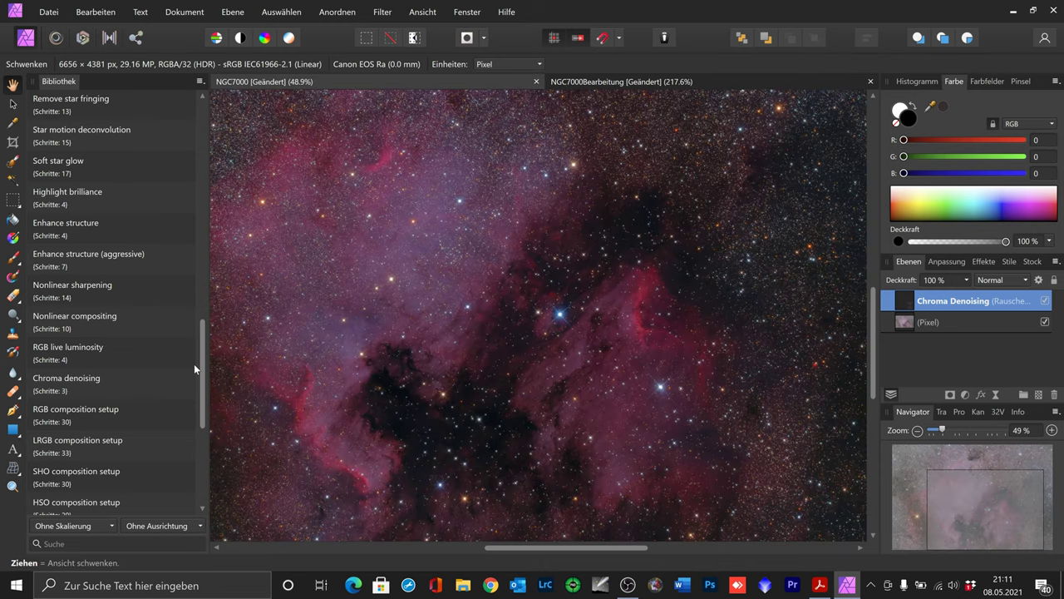
{"action": "mouse_move", "coordinate": [202, 364]}
{"action": "left_mouse_down"}
{"action": "mouse_move", "coordinate": [202, 414]}
{"action": "mouse_move", "coordinate": [202, 378]}
{"action": "left_mouse_up"}
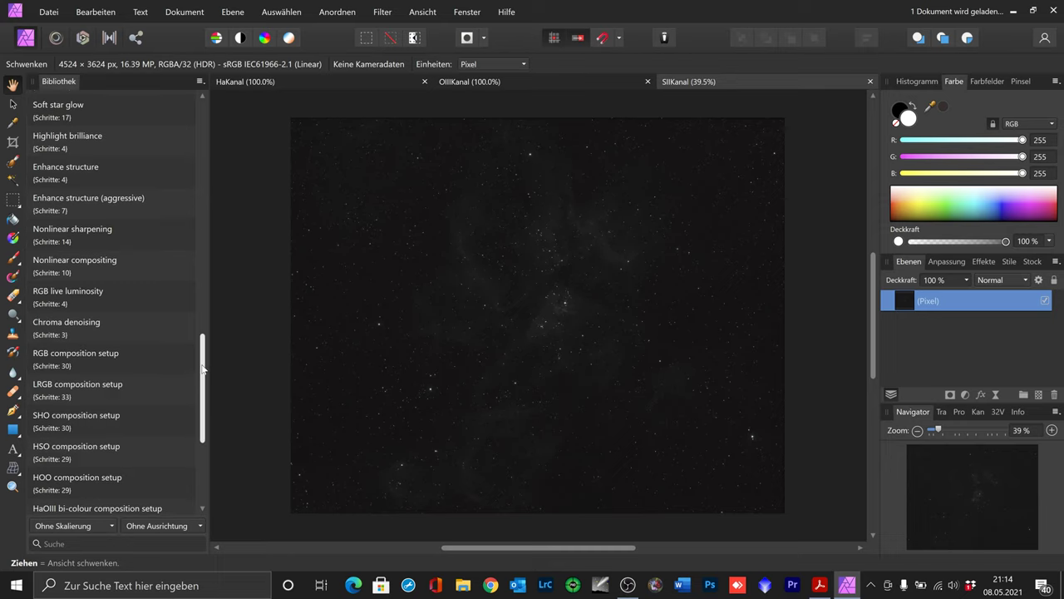
- Compare the OIIIKanal, SIIKanal and HaKanal documents, then bring up the 32-Bit-Vorschau panel
{"action": "scroll", "coordinate": [193, 380], "scroll_direction": "down", "scroll_amount": 3}
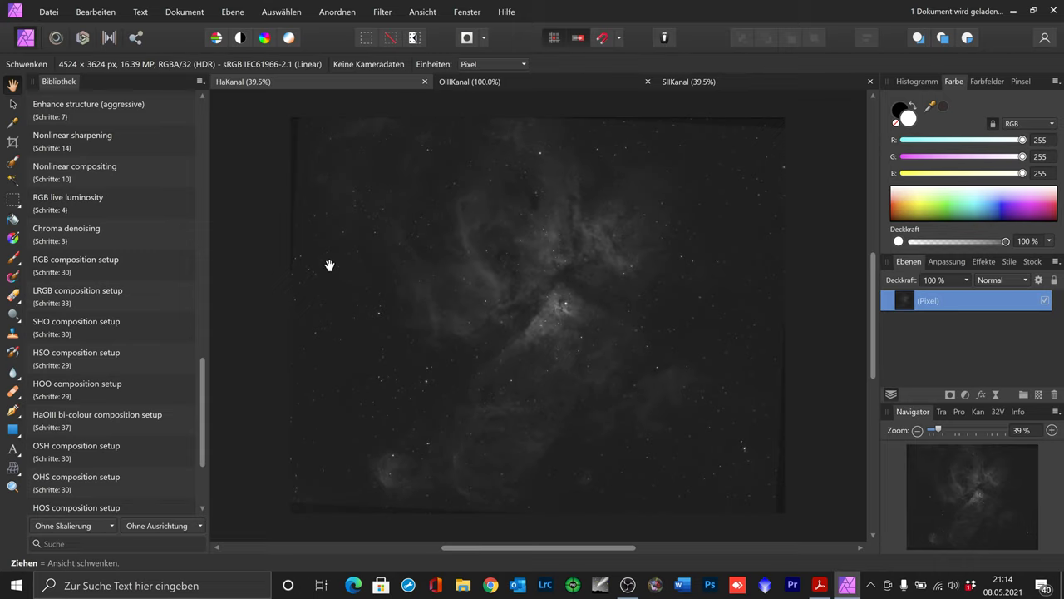
{"action": "left_click", "coordinate": [477, 82]}
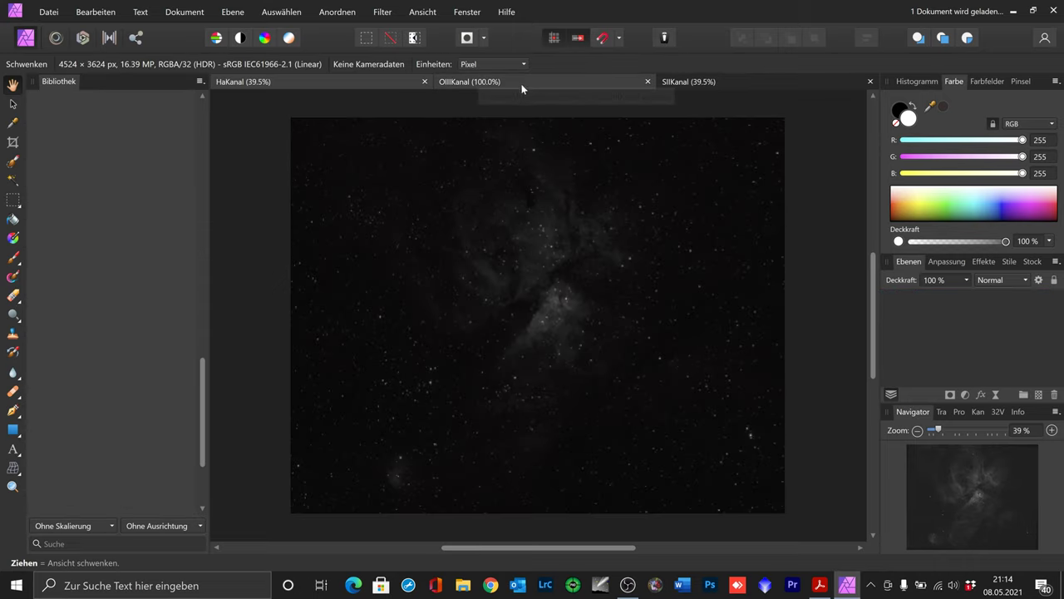
{"action": "left_click", "coordinate": [698, 82]}
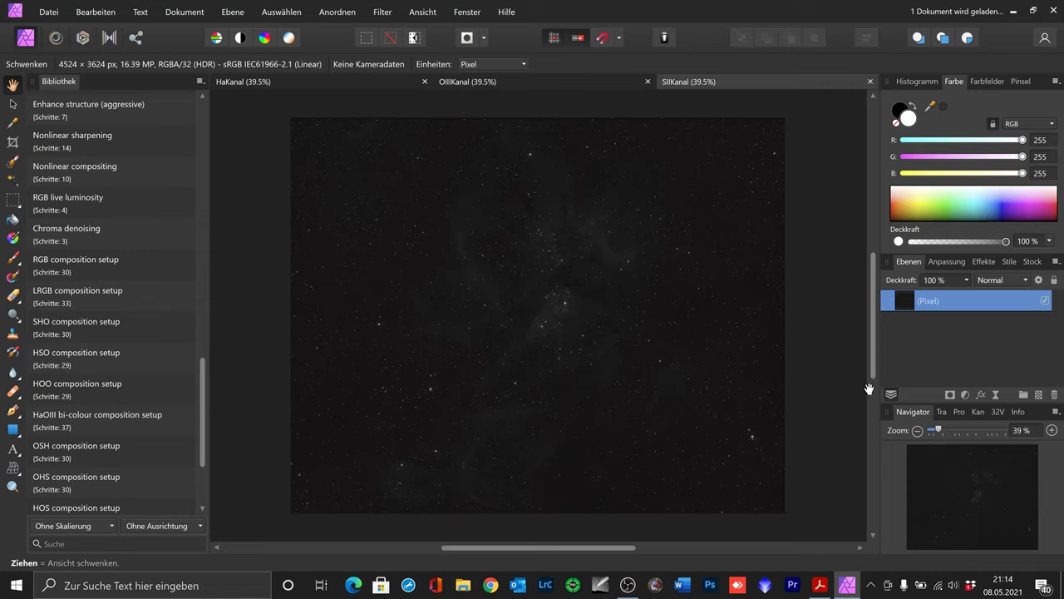
{"action": "left_click", "coordinate": [308, 85]}
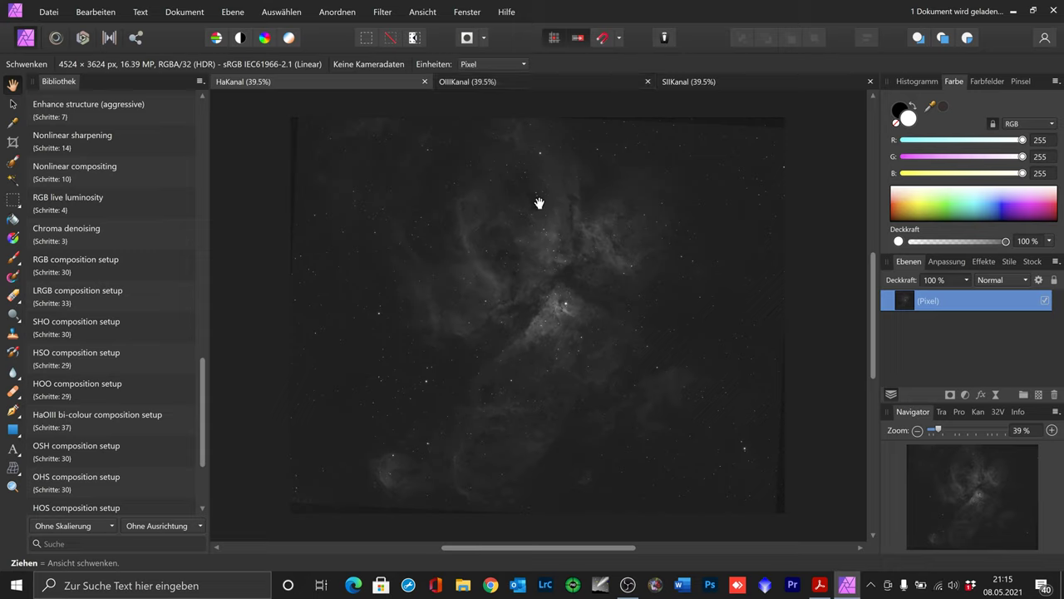
{"action": "left_click", "coordinate": [997, 412]}
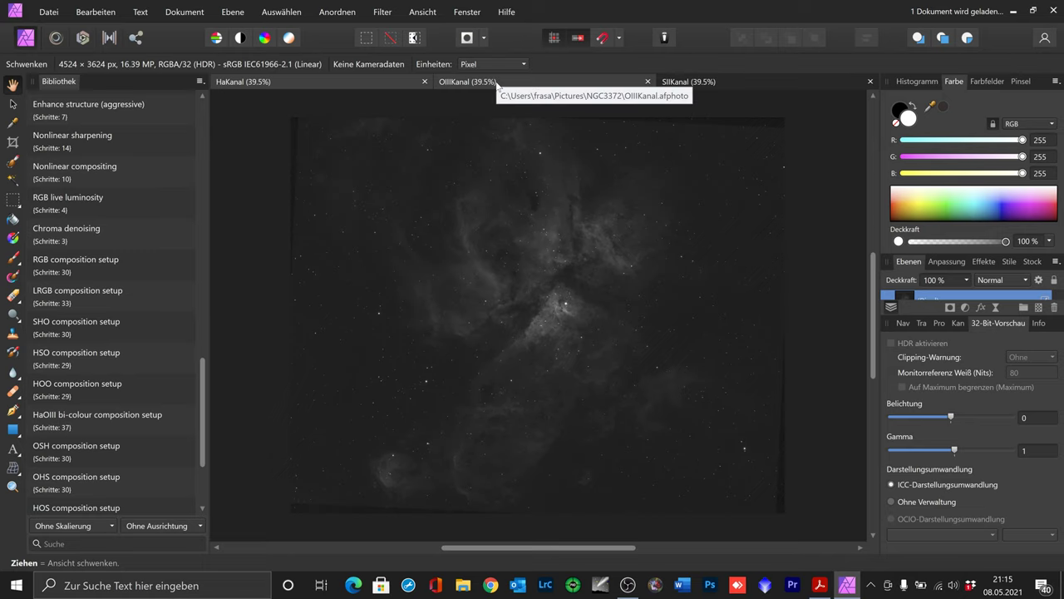
- Switch to the OIIIKanal document to compare its faint data against Ha
{"action": "left_click", "coordinate": [496, 84]}
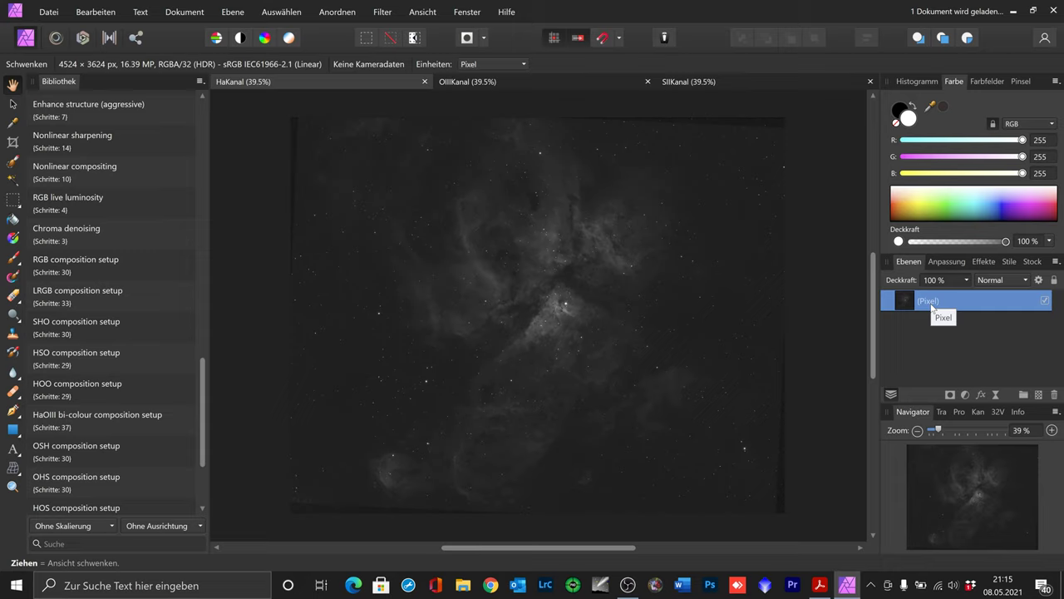
- Rename the Ha document's pixel layer to Ha
{"action": "double_click", "coordinate": [932, 305]}
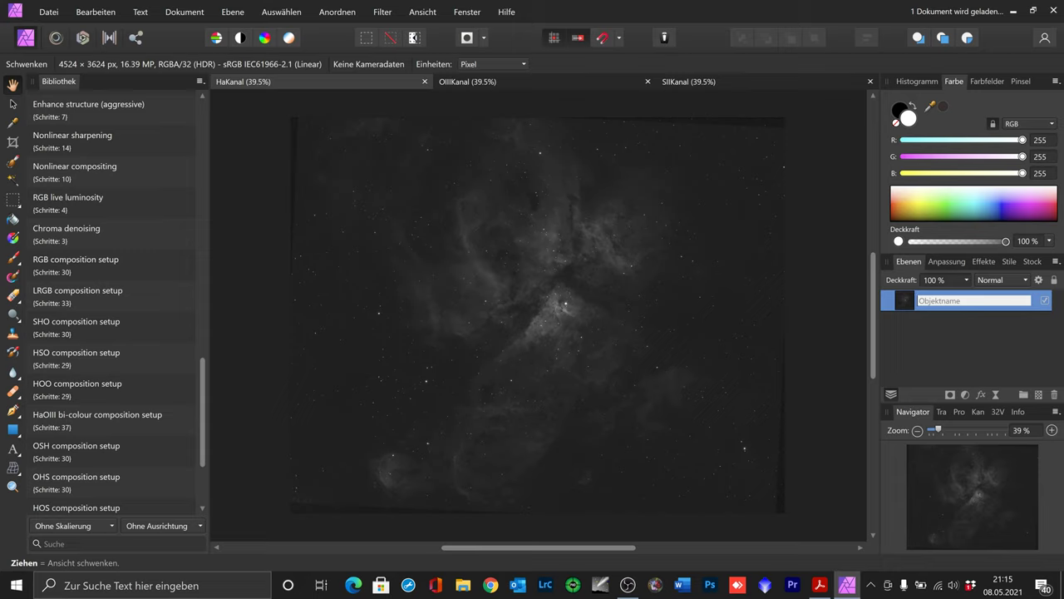
{"action": "type", "text": "H"}
{"action": "type", "text": "a"}
{"action": "key", "text": "Return"}
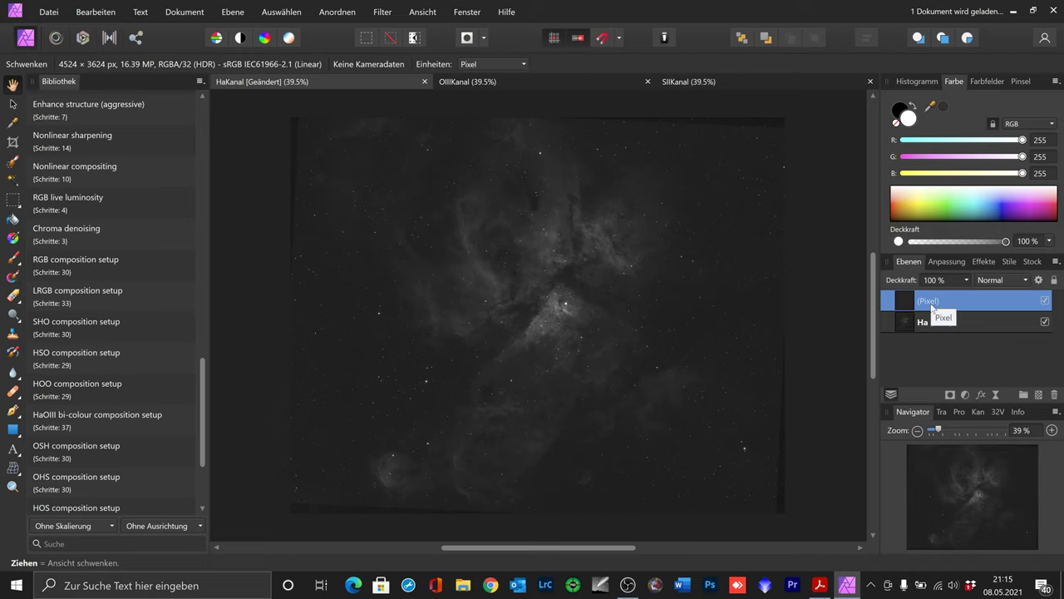
- Paste the OIII image as a new layer named OIII
{"action": "key", "text": "ctrl+v"}
{"action": "double_click", "coordinate": [929, 302]}
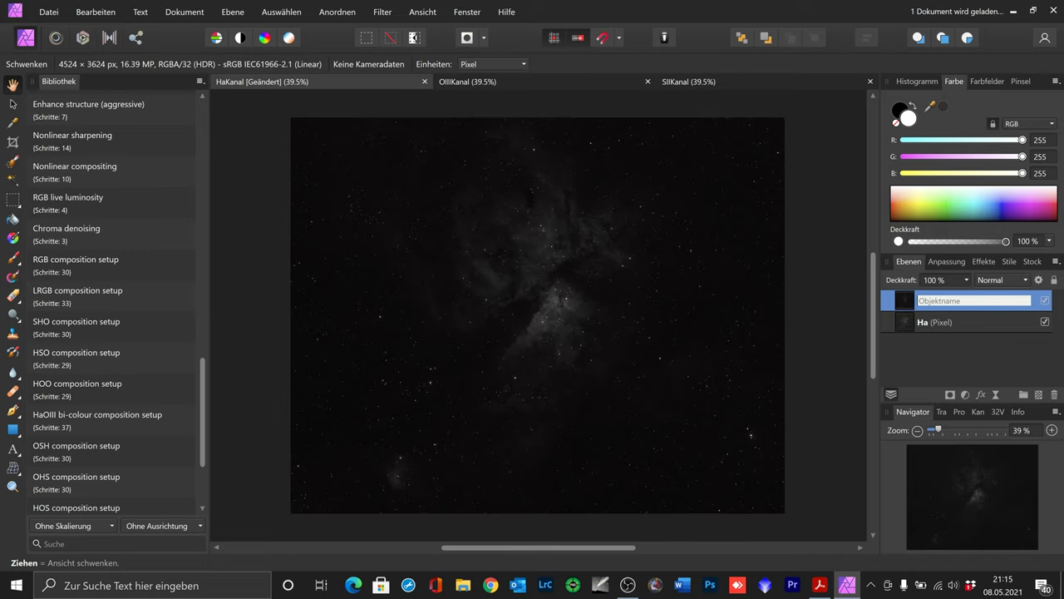
{"action": "type", "text": "OII"}
{"action": "type", "text": "I"}
{"action": "key", "text": "Return"}
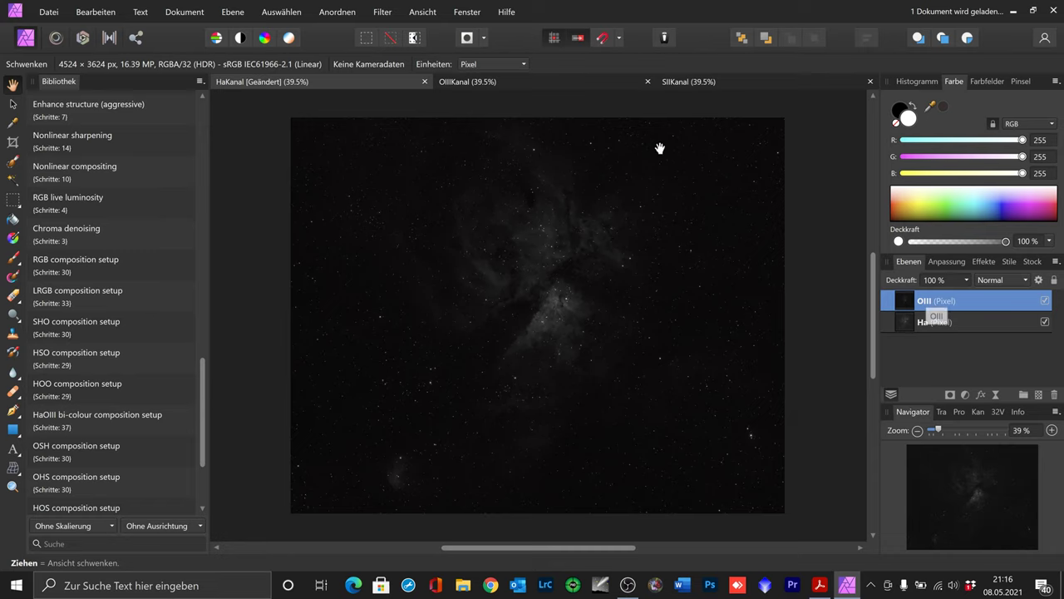
- Copy the whole SII image into the HaKanal document as a top layer named SII
{"action": "left_click", "coordinate": [700, 84]}
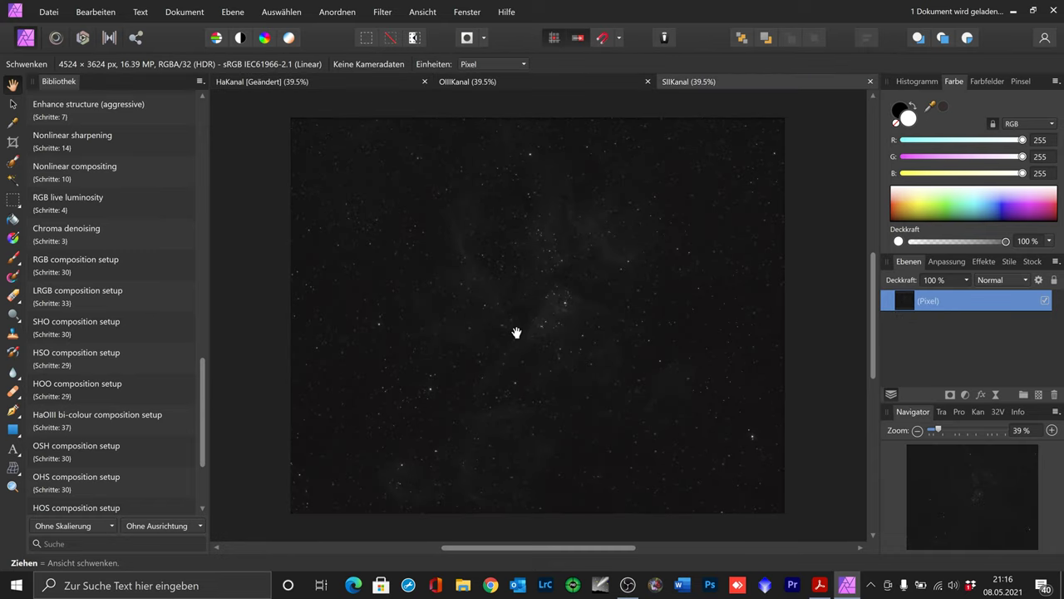
{"action": "key", "text": "ctrl+a"}
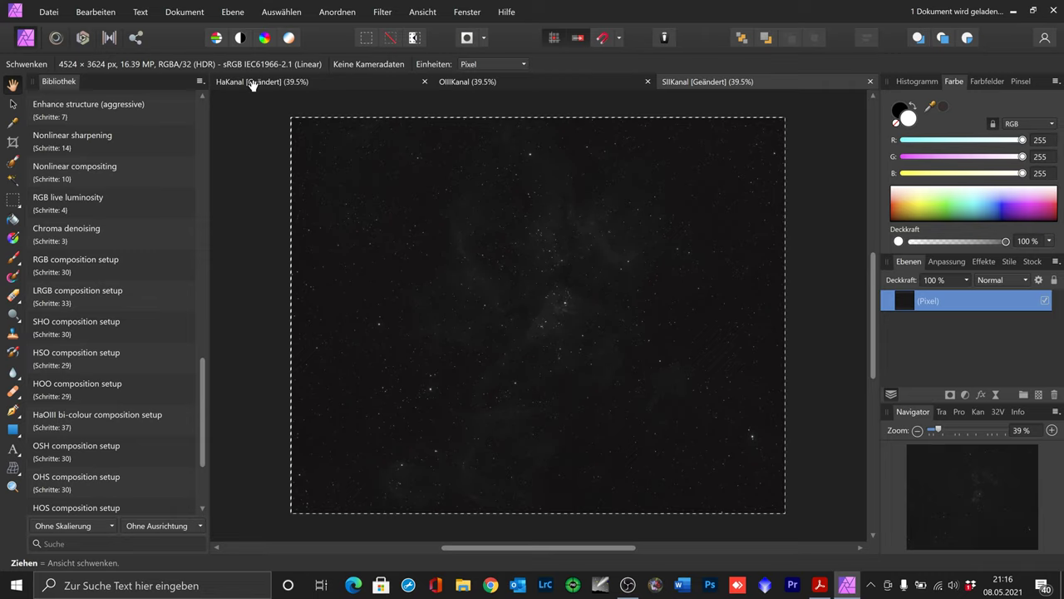
{"action": "left_click", "coordinate": [278, 83]}
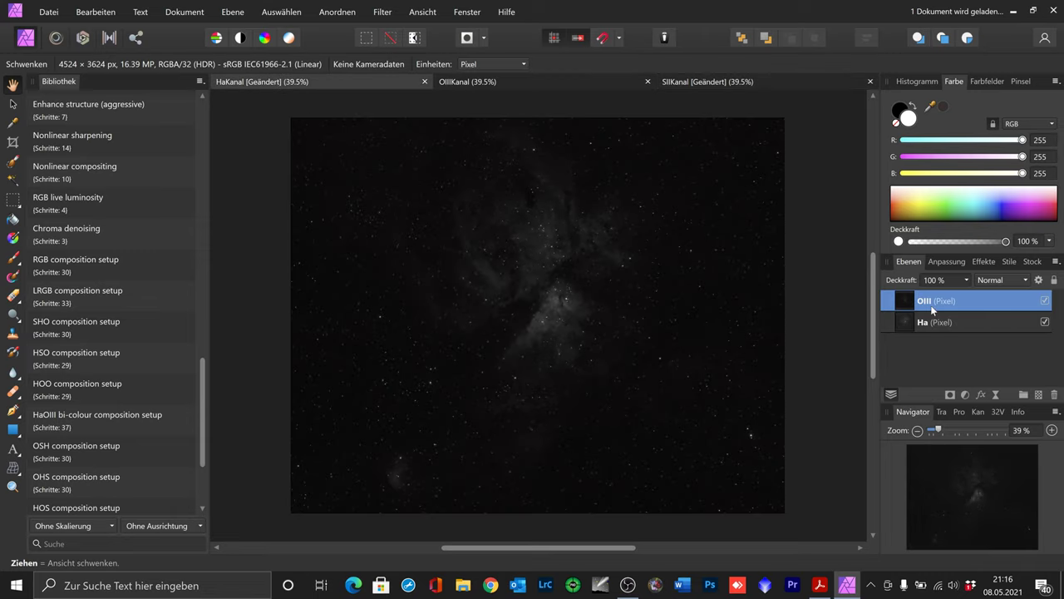
{"action": "key", "text": "ctrl+v"}
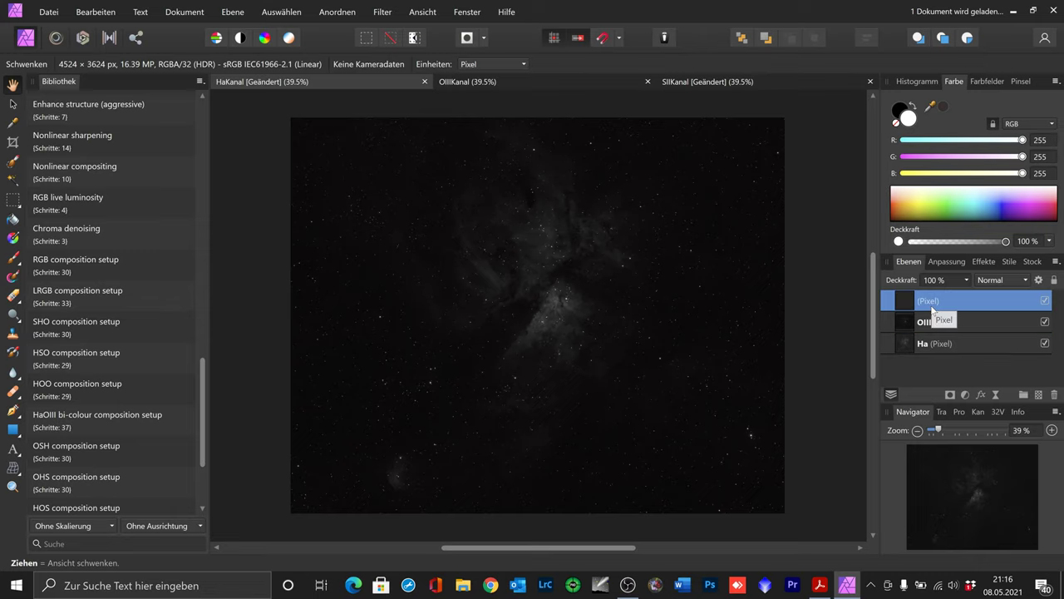
{"action": "double_click", "coordinate": [933, 305]}
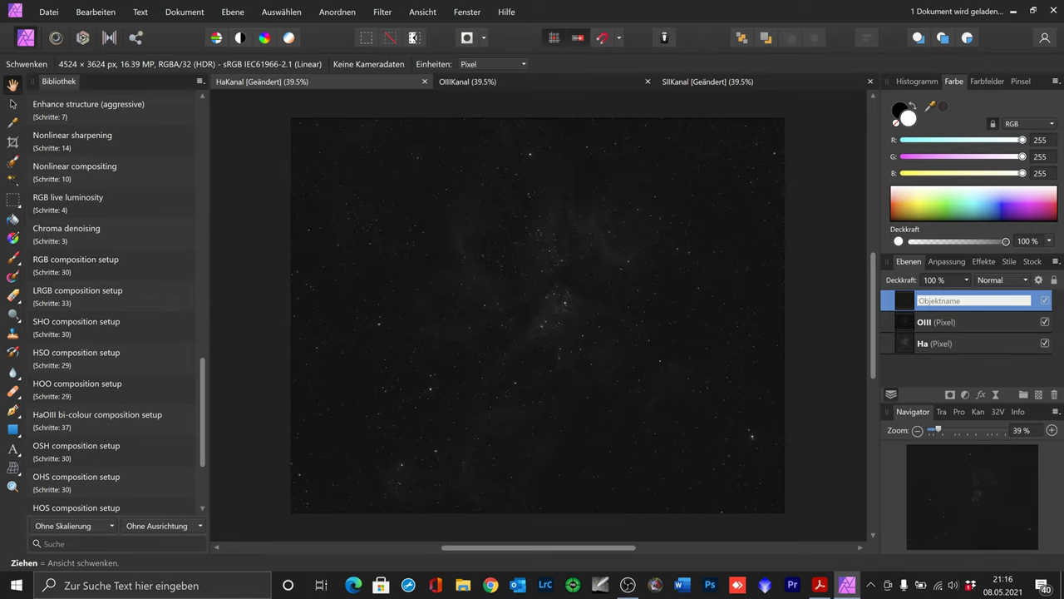
{"action": "type", "text": "SI"}
{"action": "type", "text": "I"}
{"action": "key", "text": "Return"}
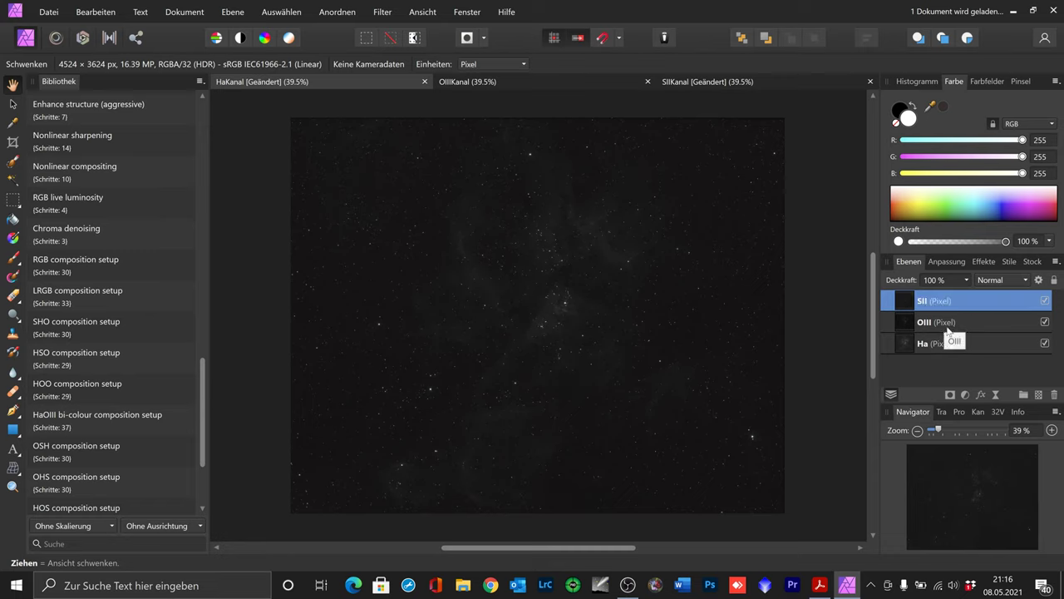
{"action": "left_click", "coordinate": [947, 327], "text": "shift"}
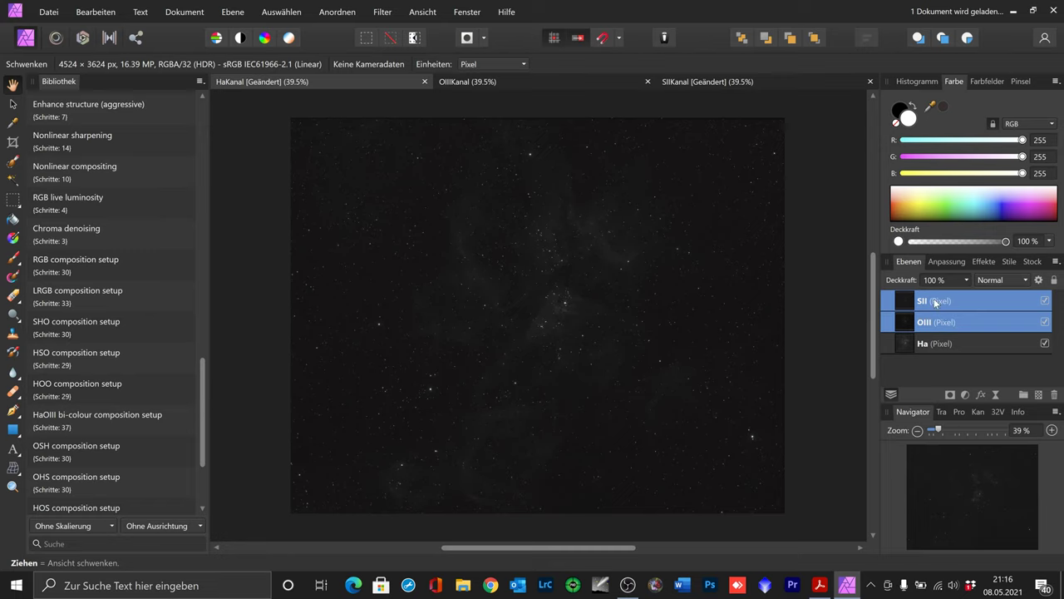
{"action": "left_click", "coordinate": [937, 305]}
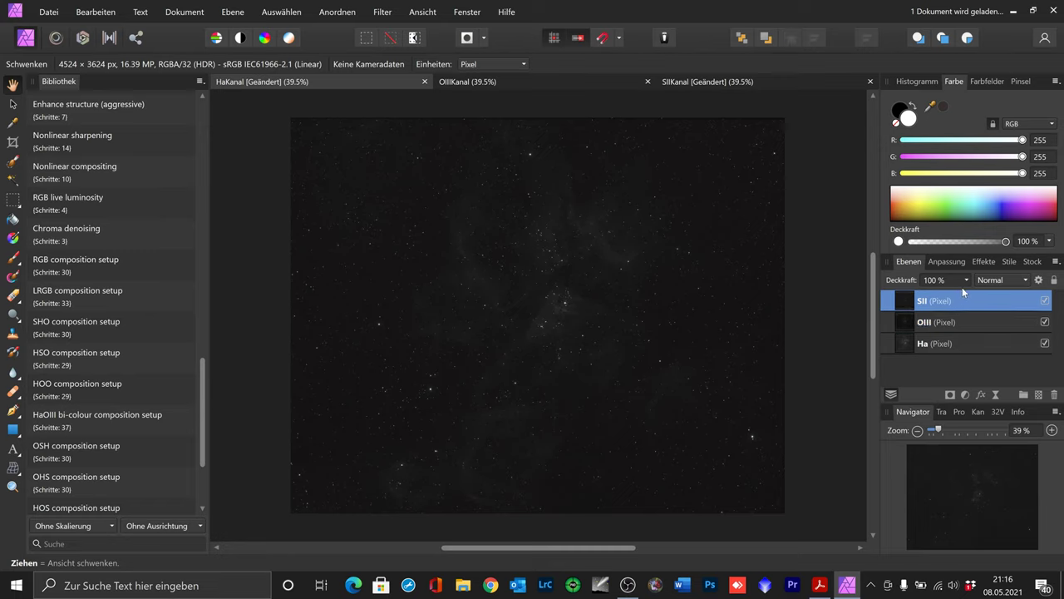
- Set the SII layer to Aufhellen blending and select all three channel layers
{"action": "left_click", "coordinate": [1027, 283]}
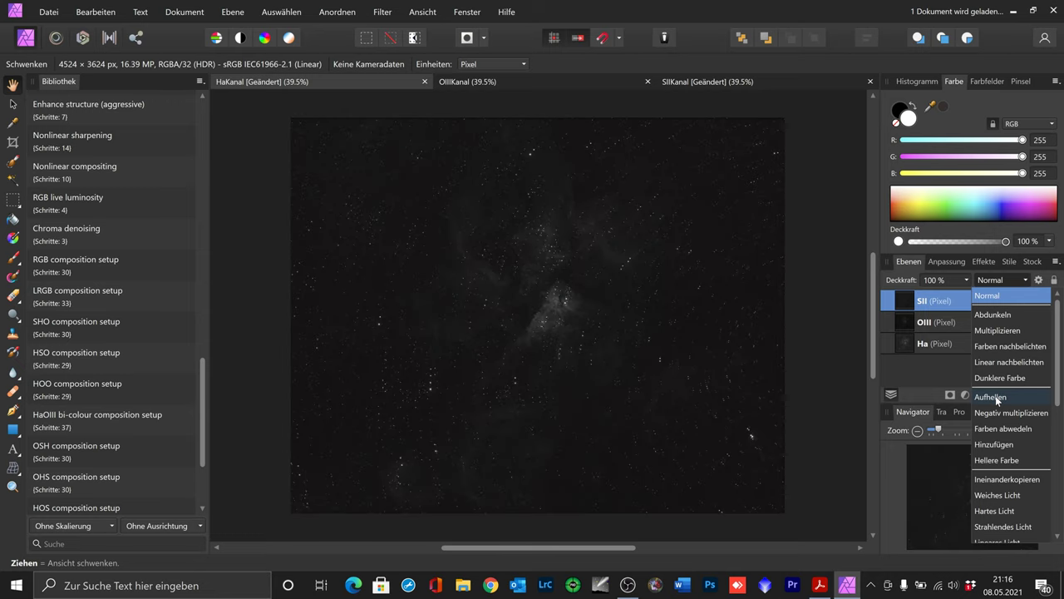
{"action": "left_click", "coordinate": [996, 395]}
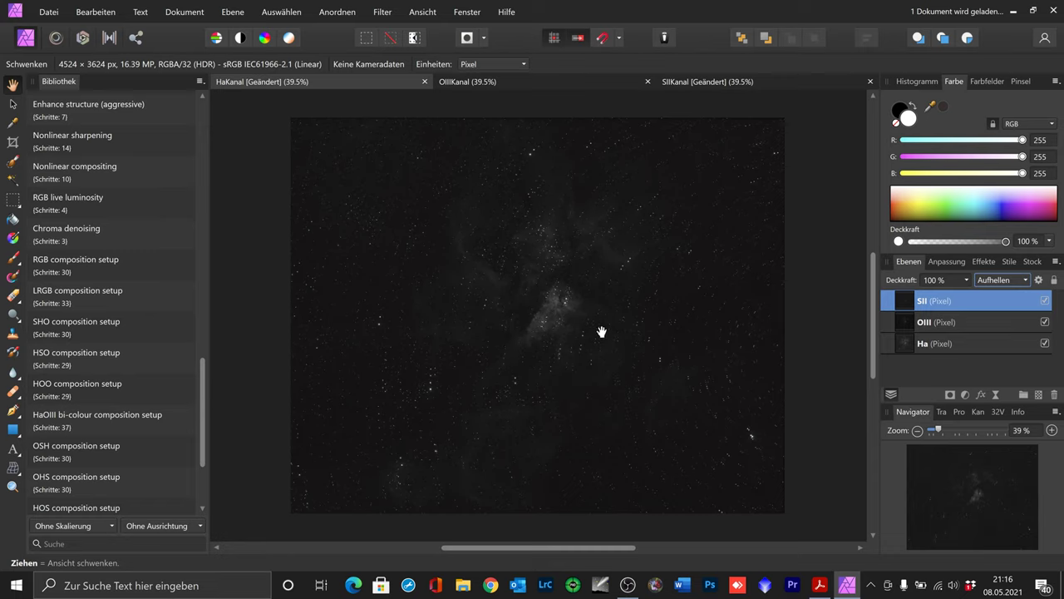
{"action": "left_click", "coordinate": [940, 349], "text": "shift"}
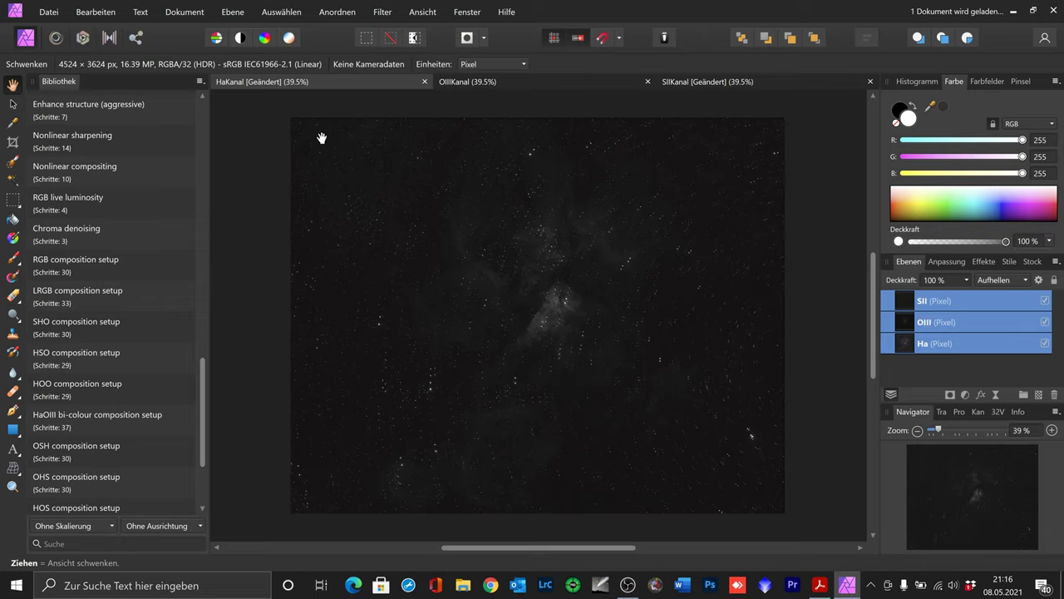
- Align the three layers with Ebenen nach Sternen ausrichten and set blending back to Normal
{"action": "left_click", "coordinate": [336, 13]}
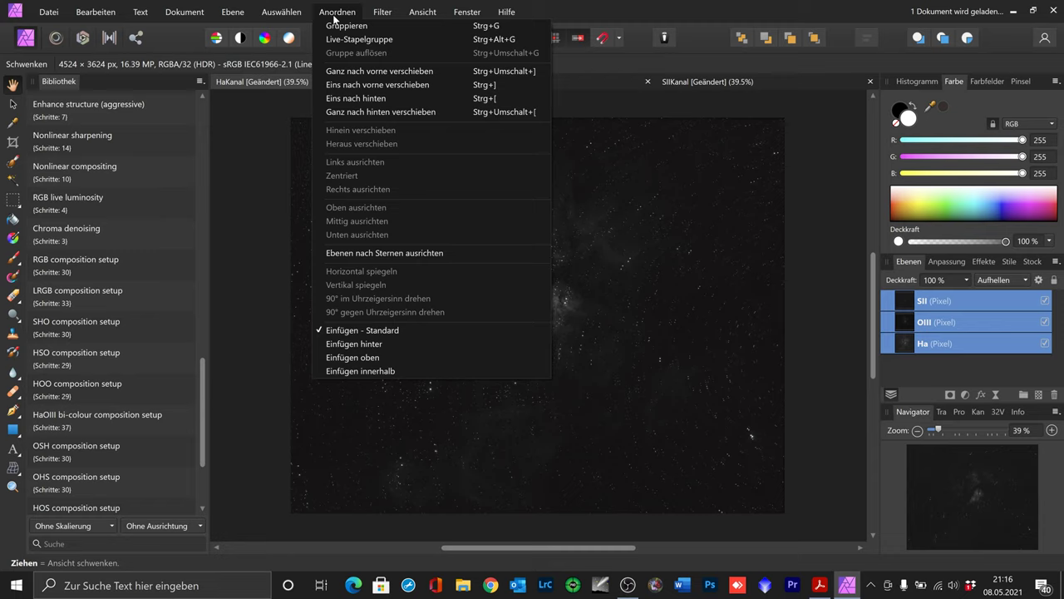
{"action": "left_click", "coordinate": [353, 254]}
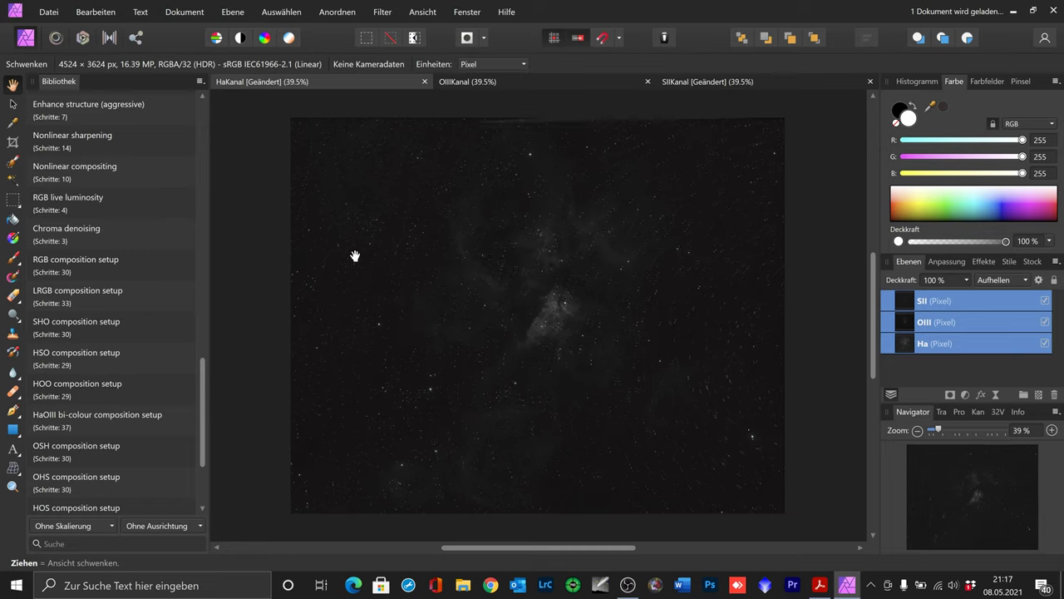
{"action": "left_click", "coordinate": [1025, 281]}
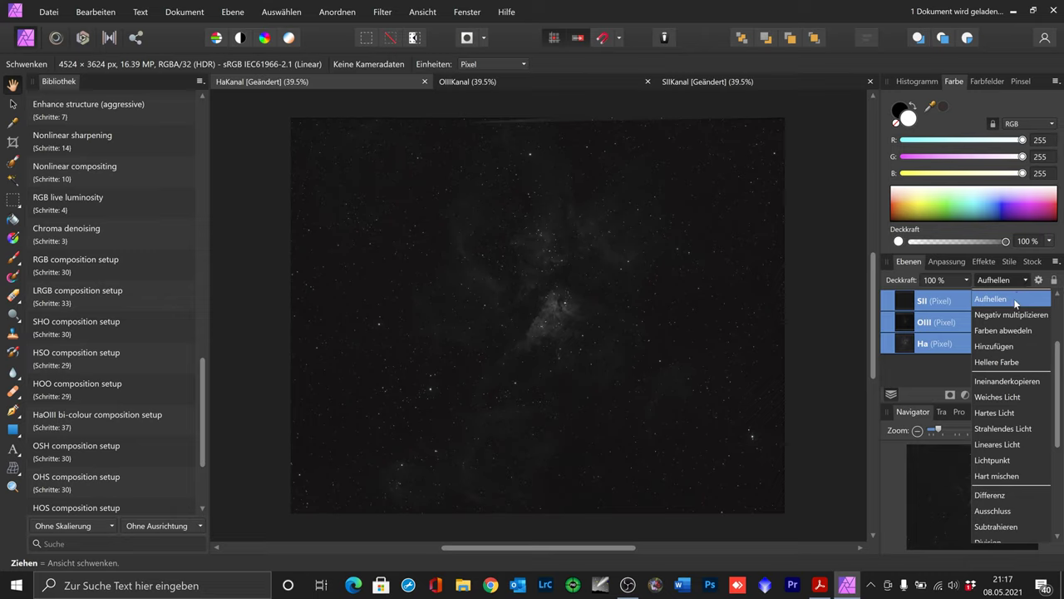
{"action": "scroll", "coordinate": [1013, 316], "scroll_direction": "up", "scroll_amount": 2}
{"action": "left_click", "coordinate": [996, 294]}
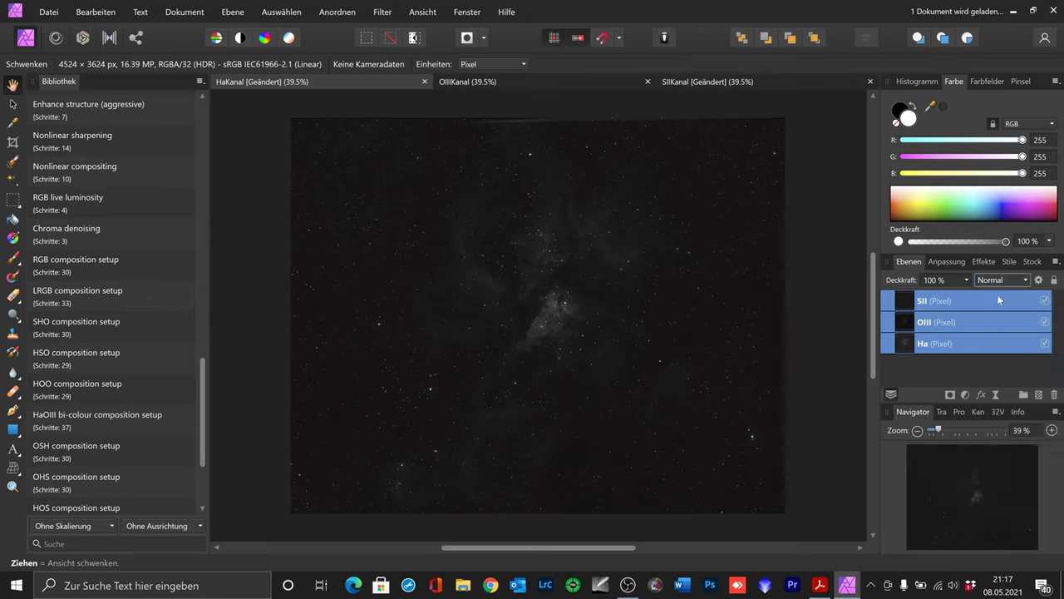
{"action": "left_click", "coordinate": [976, 344]}
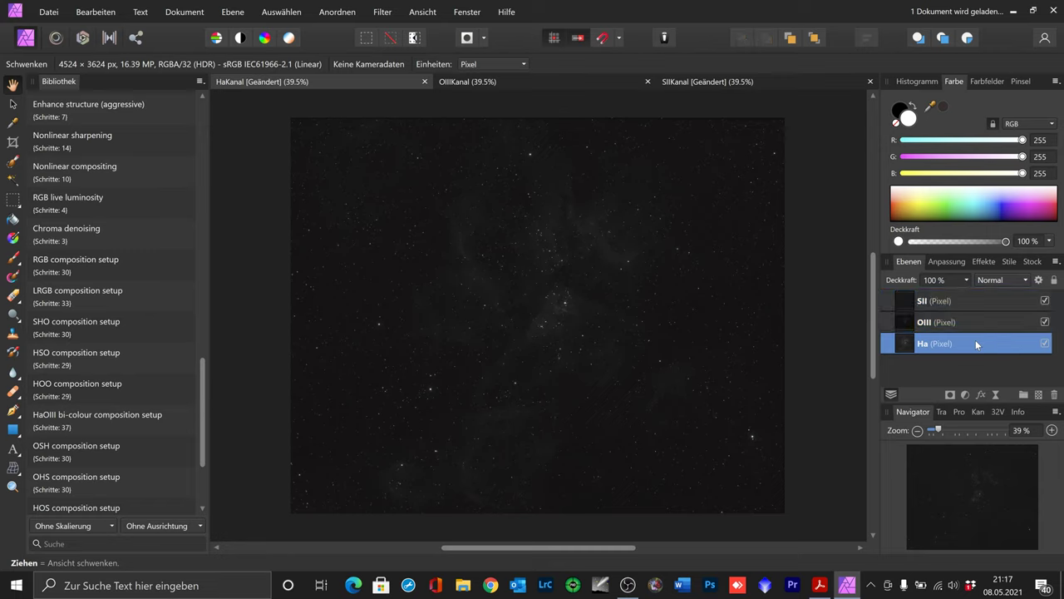
{"action": "left_click", "coordinate": [1045, 301]}
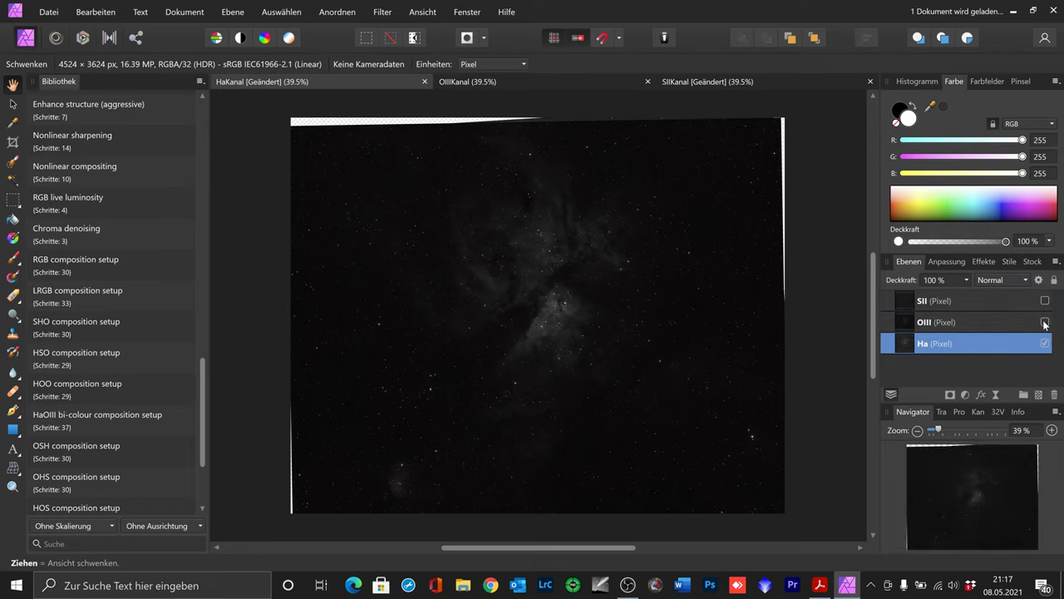
{"action": "left_click", "coordinate": [1045, 323]}
{"action": "left_click", "coordinate": [1045, 301]}
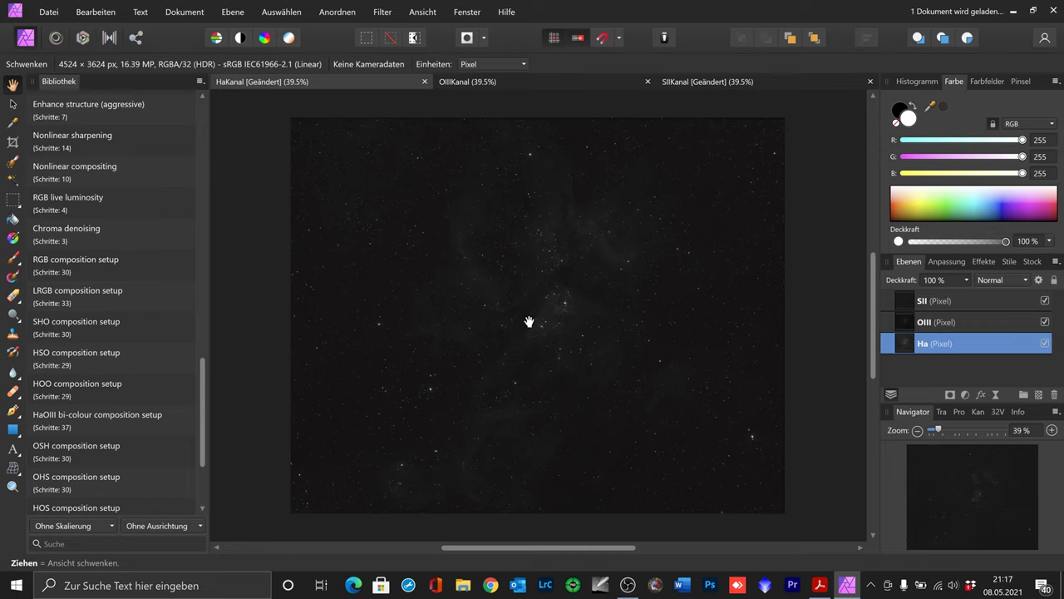
- Apply the SHO composition macro and lower the Channel Balance Grün output to 41%
{"action": "left_click", "coordinate": [70, 332]}
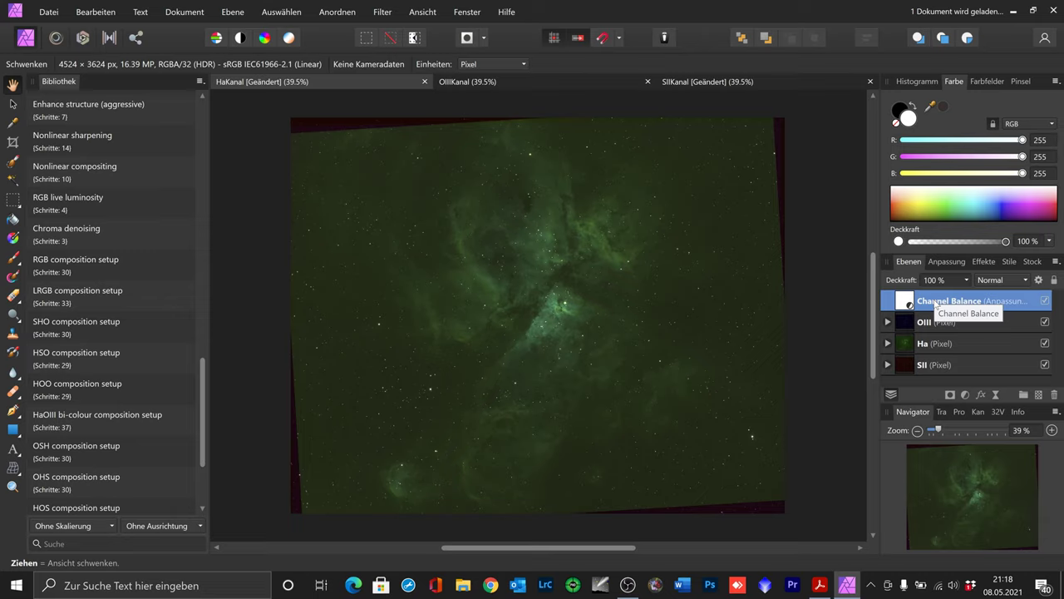
{"action": "left_click", "coordinate": [917, 81]}
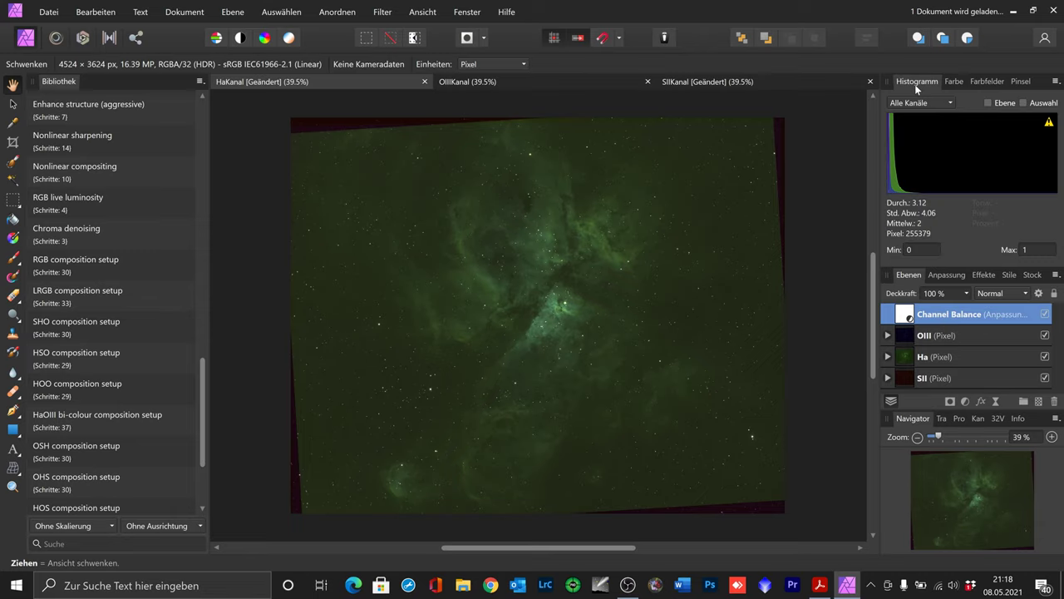
{"action": "double_click", "coordinate": [938, 316]}
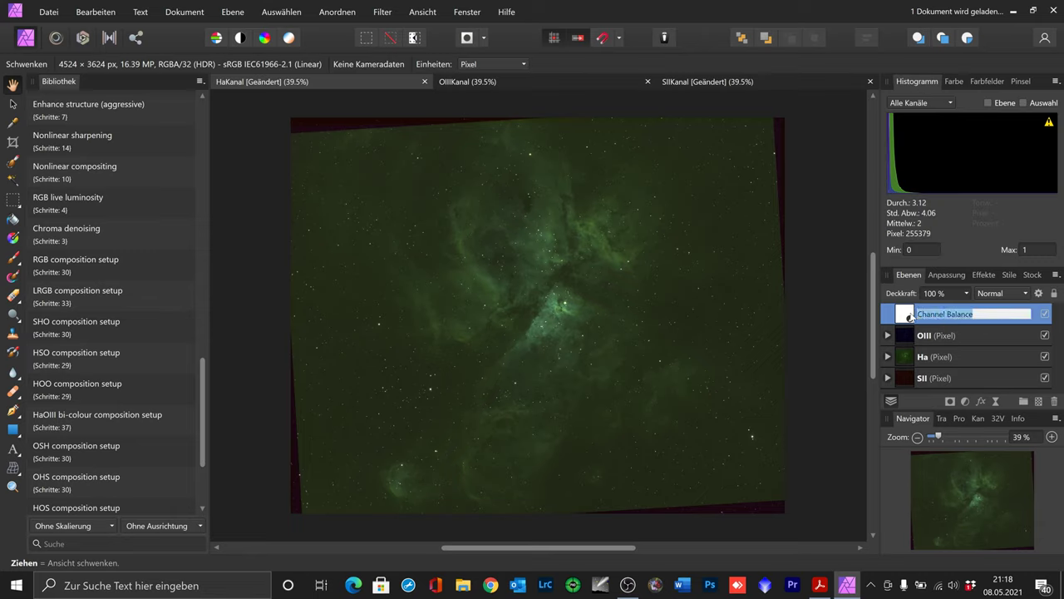
{"action": "double_click", "coordinate": [905, 314]}
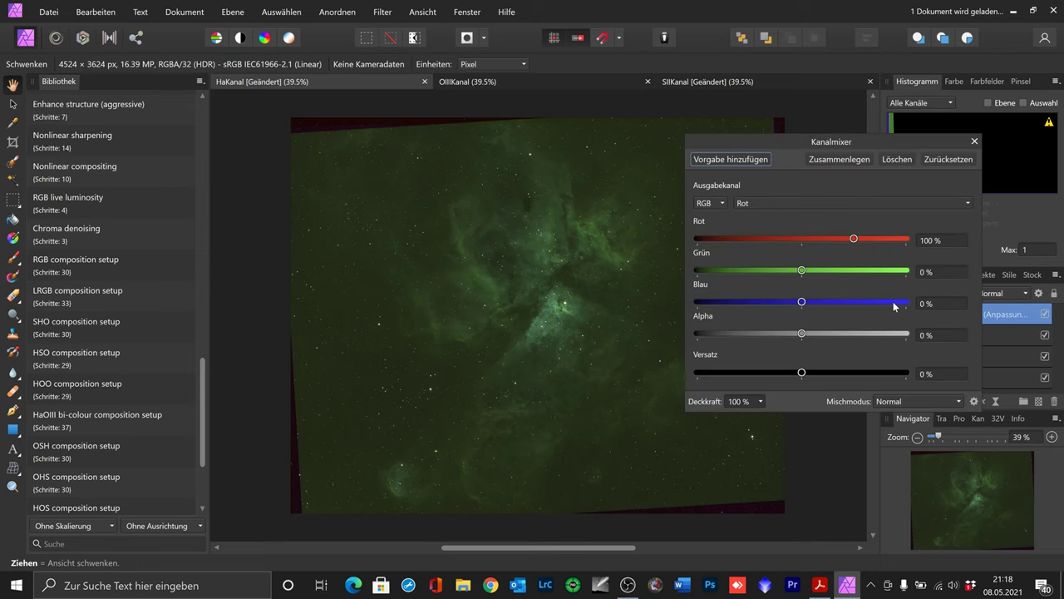
{"action": "left_click", "coordinate": [969, 204]}
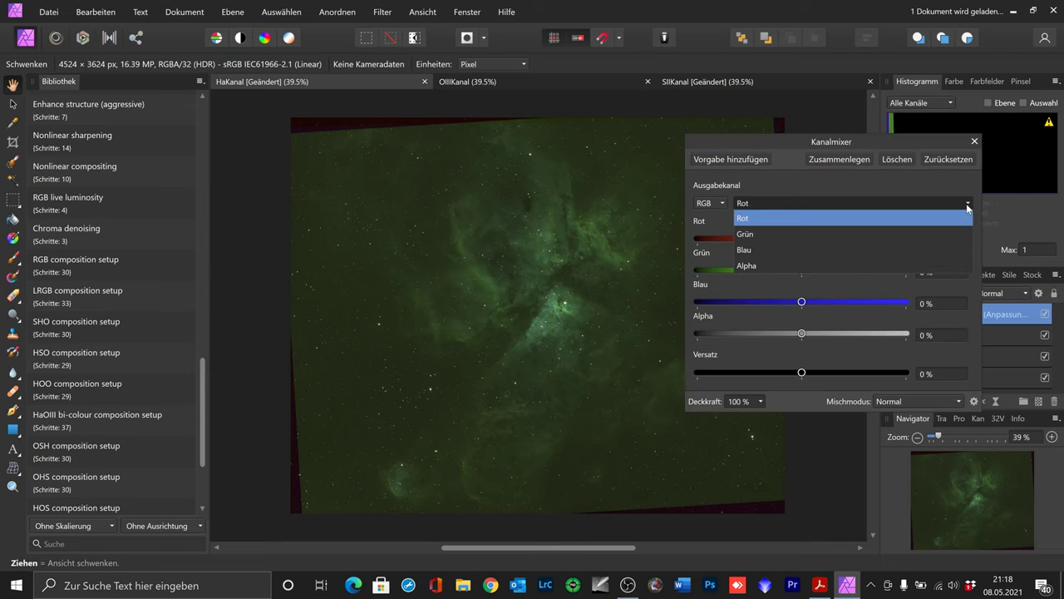
{"action": "left_click", "coordinate": [823, 236]}
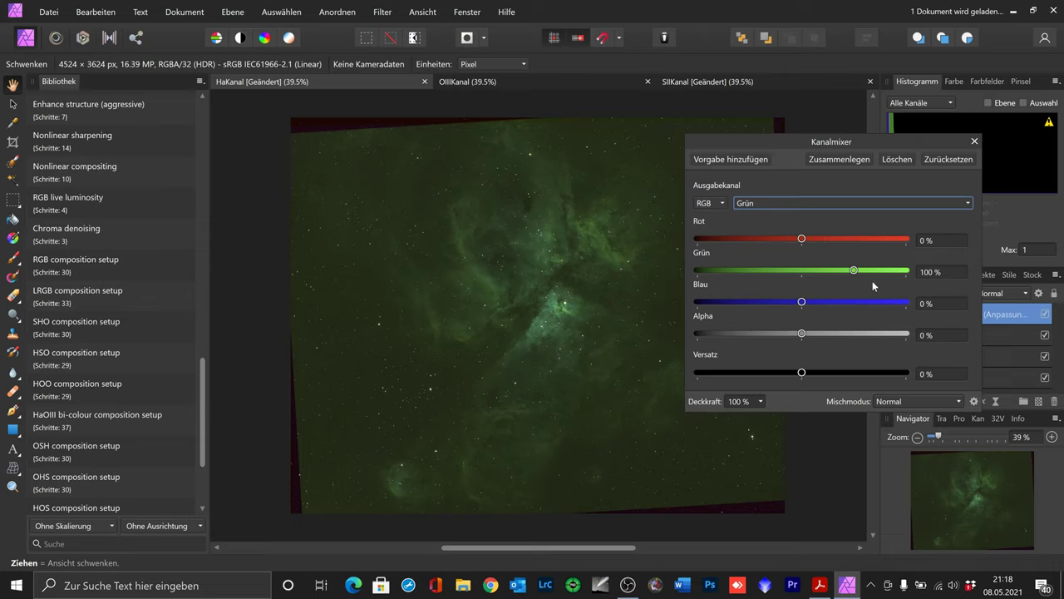
{"action": "left_click_drag", "start_coordinate": [852, 271], "coordinate": [823, 273]}
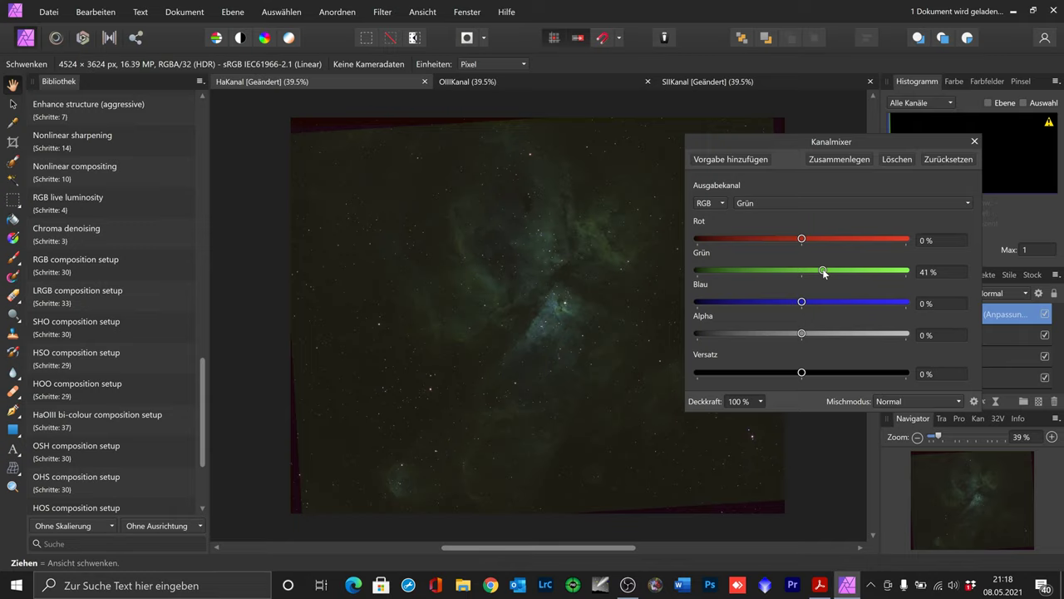
{"action": "left_click", "coordinate": [975, 142]}
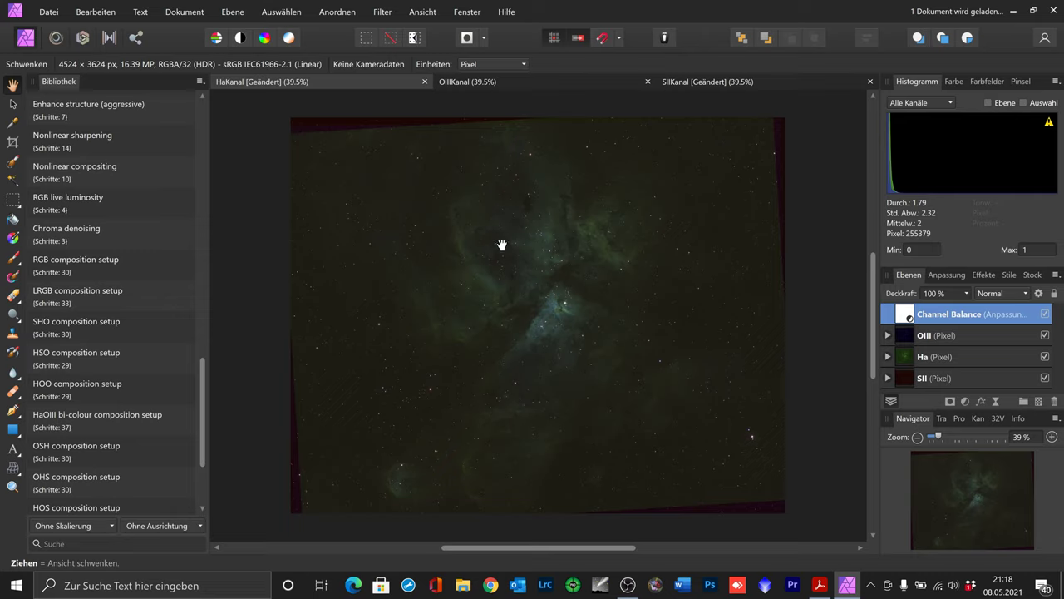
- Revert to before SHO in History, try the HSO palette, then undo it
{"action": "left_click", "coordinate": [959, 420]}
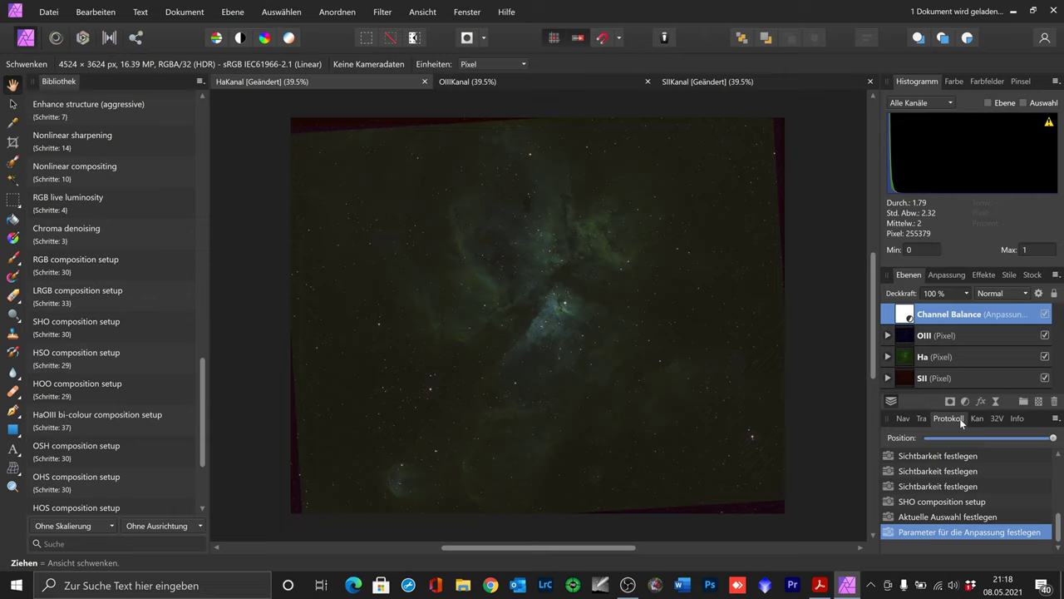
{"action": "left_click", "coordinate": [937, 487]}
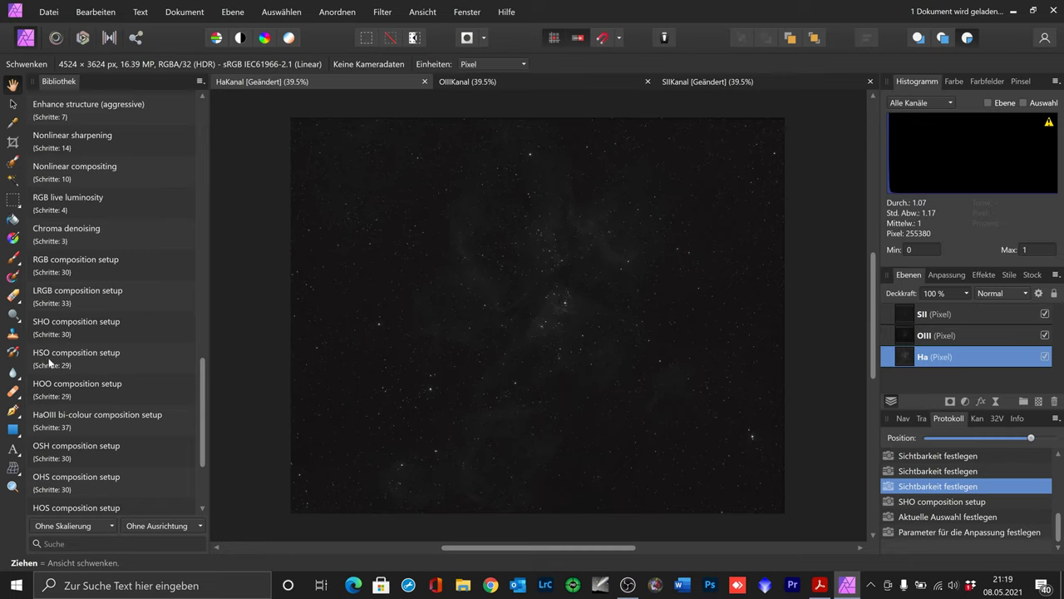
{"action": "left_click", "coordinate": [49, 363]}
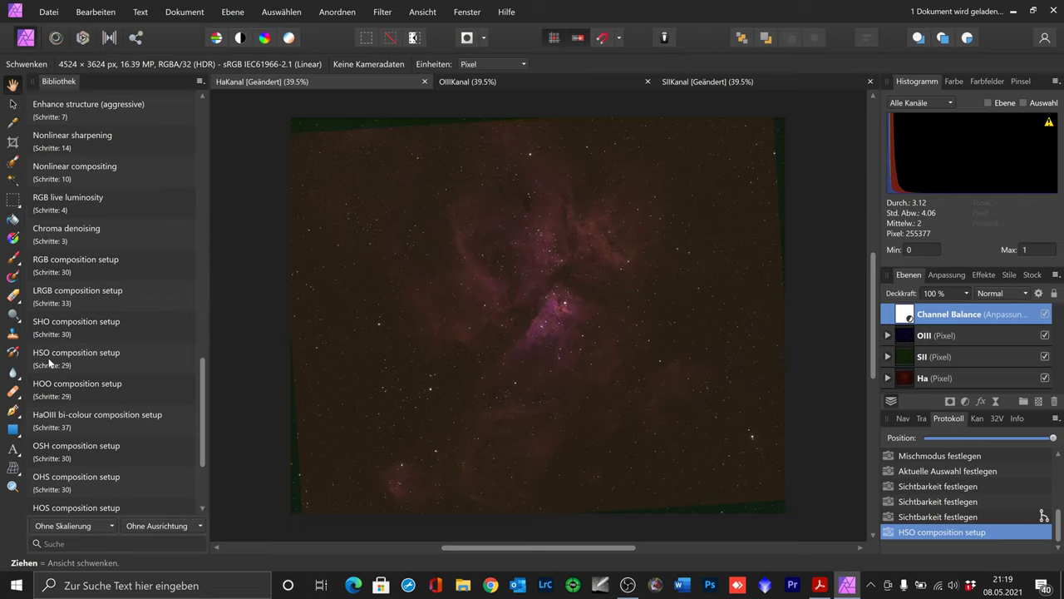
{"action": "key", "text": "ctrl+z"}
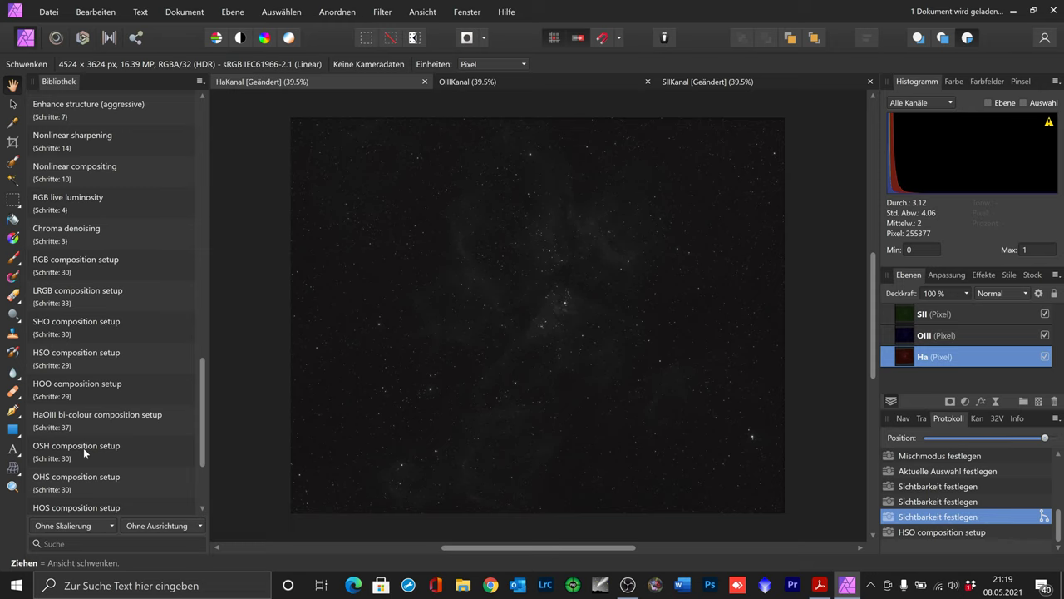
{"action": "left_click", "coordinate": [84, 447]}
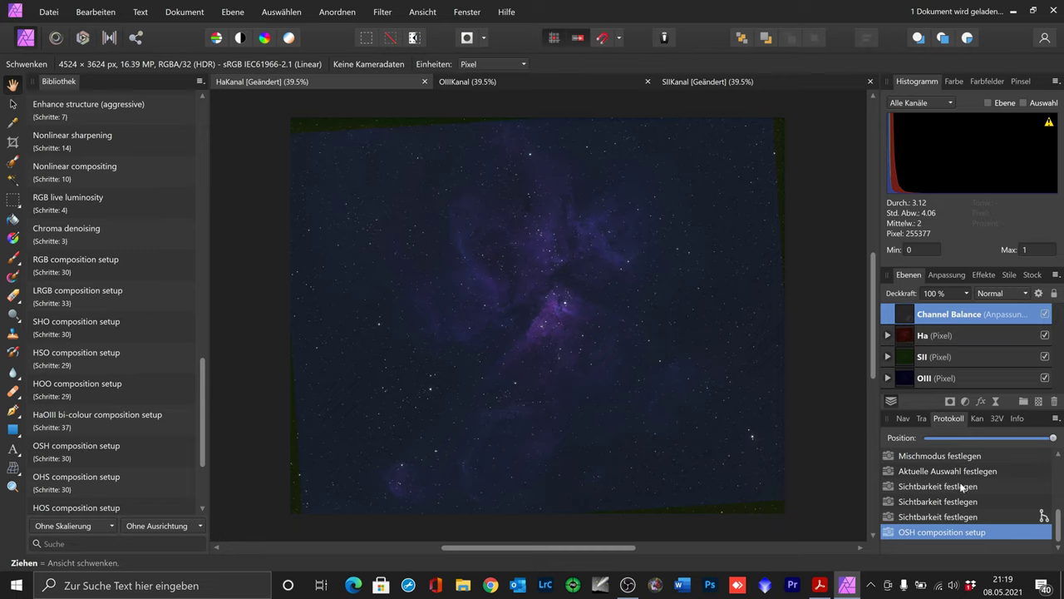
{"action": "left_click", "coordinate": [937, 517]}
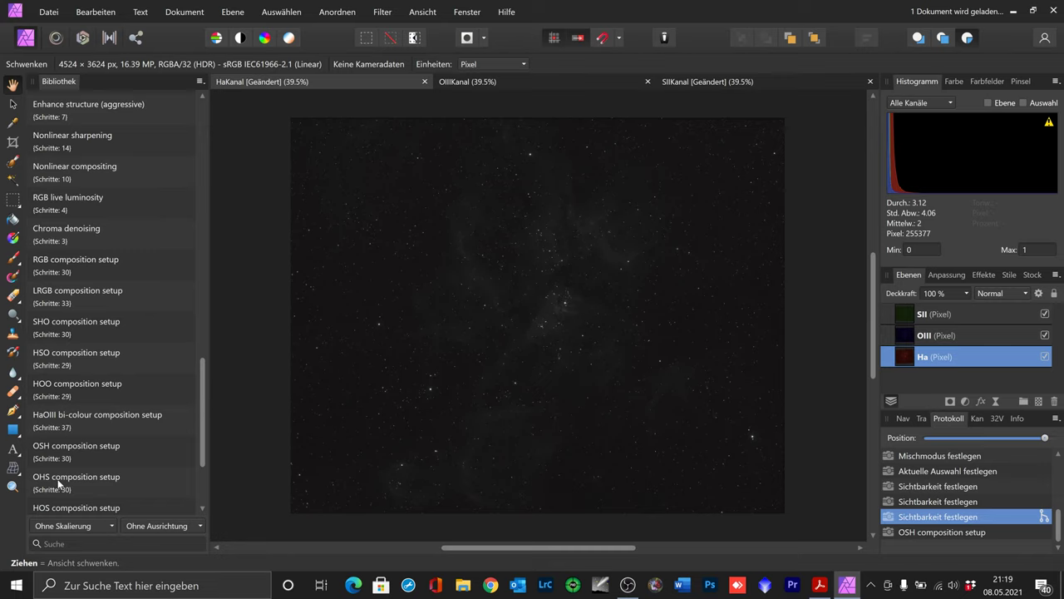
{"action": "left_click", "coordinate": [58, 482]}
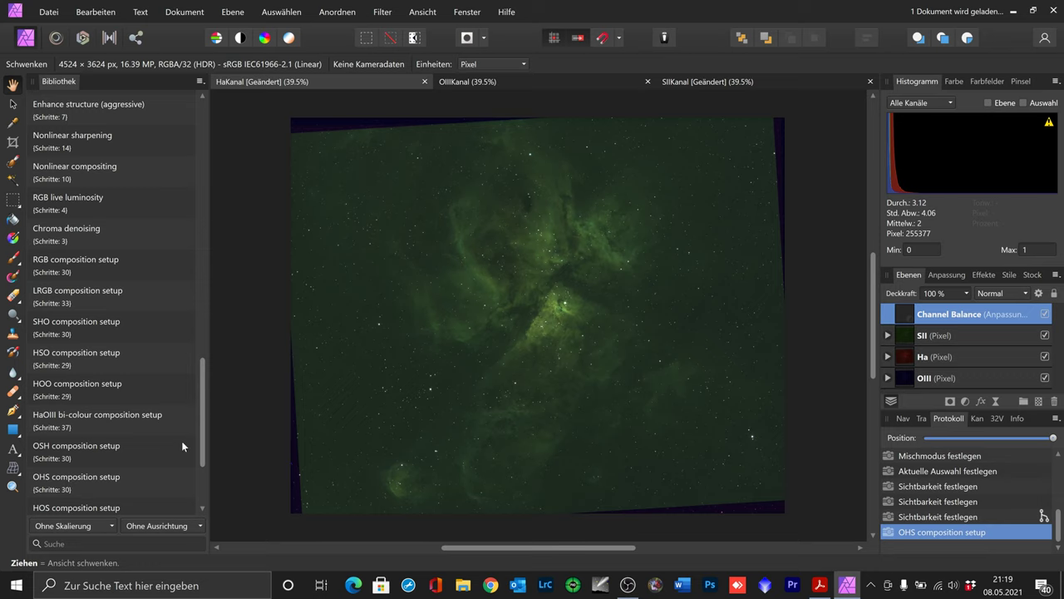
{"action": "scroll", "coordinate": [181, 447], "scroll_direction": "down", "scroll_amount": 3}
{"action": "left_click", "coordinate": [957, 518]}
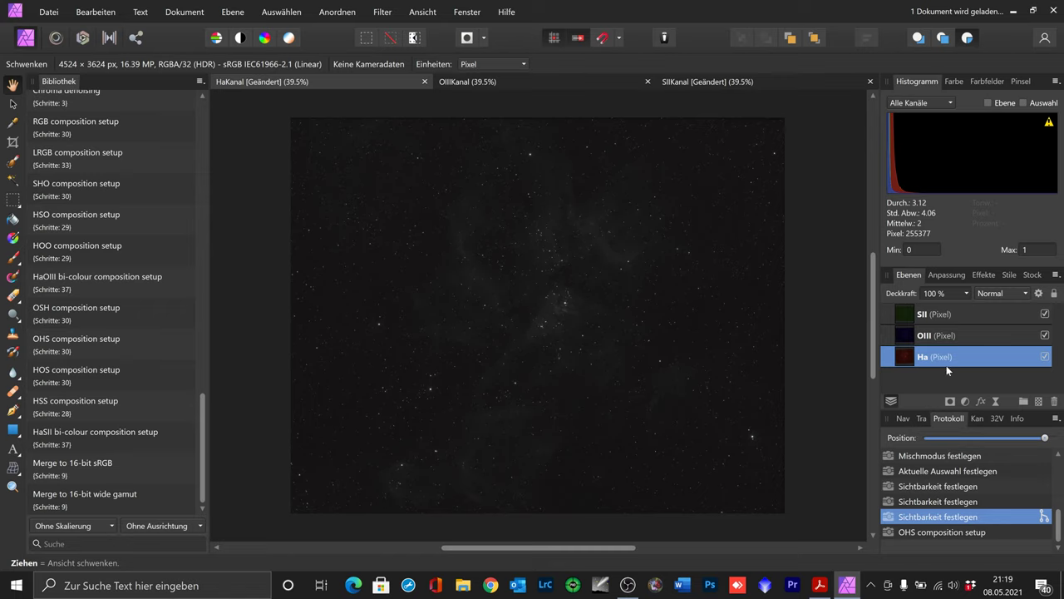
- Delete the SII layer, preview the HaOIII bi-colour palette, then revert to 'SII löschen'
{"action": "left_click", "coordinate": [933, 336]}
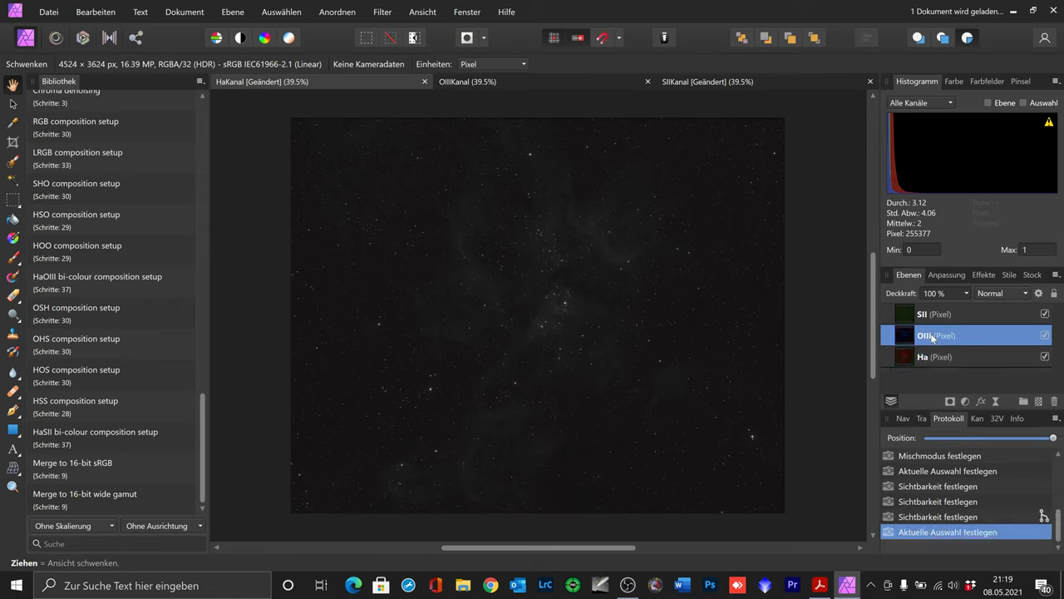
{"action": "left_click", "coordinate": [933, 316]}
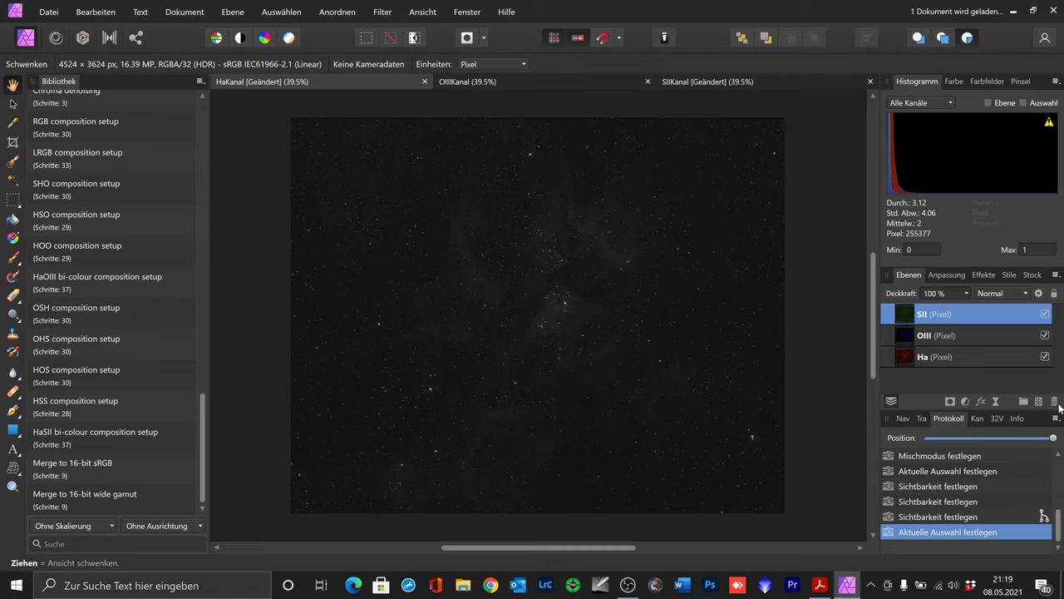
{"action": "left_click", "coordinate": [1056, 403]}
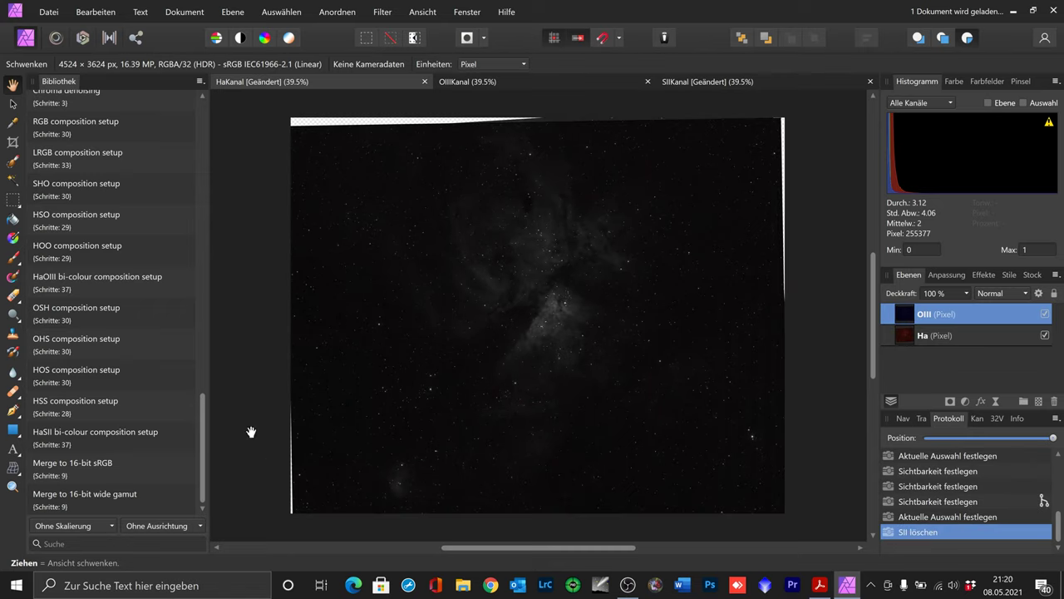
{"action": "left_click", "coordinate": [67, 288]}
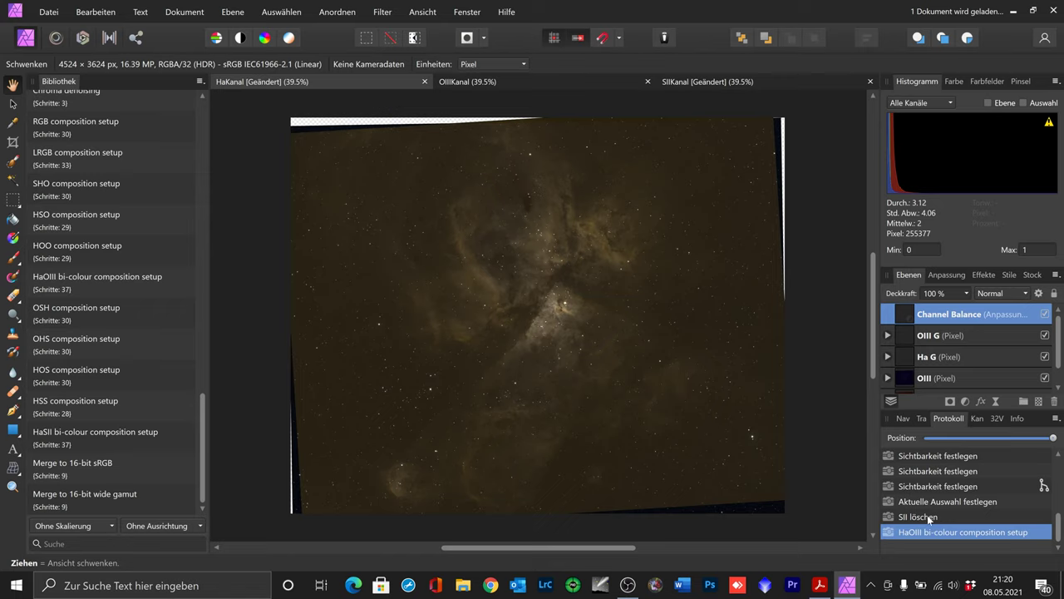
{"action": "left_click", "coordinate": [929, 517]}
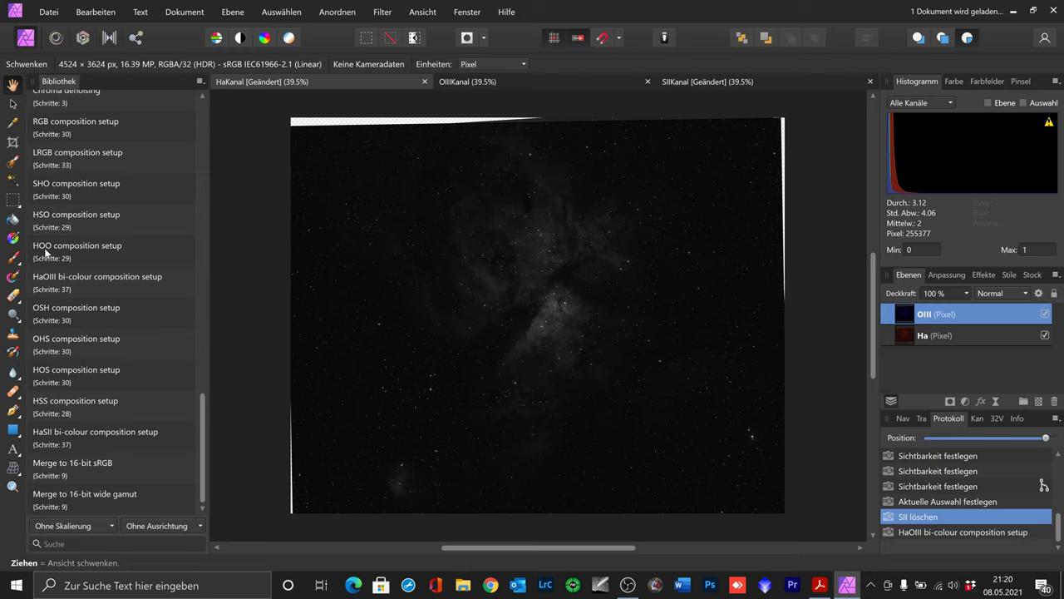
- Run the HOO composition setup macro for a red-toned Ha/OIII nebula
{"action": "left_click", "coordinate": [45, 254]}
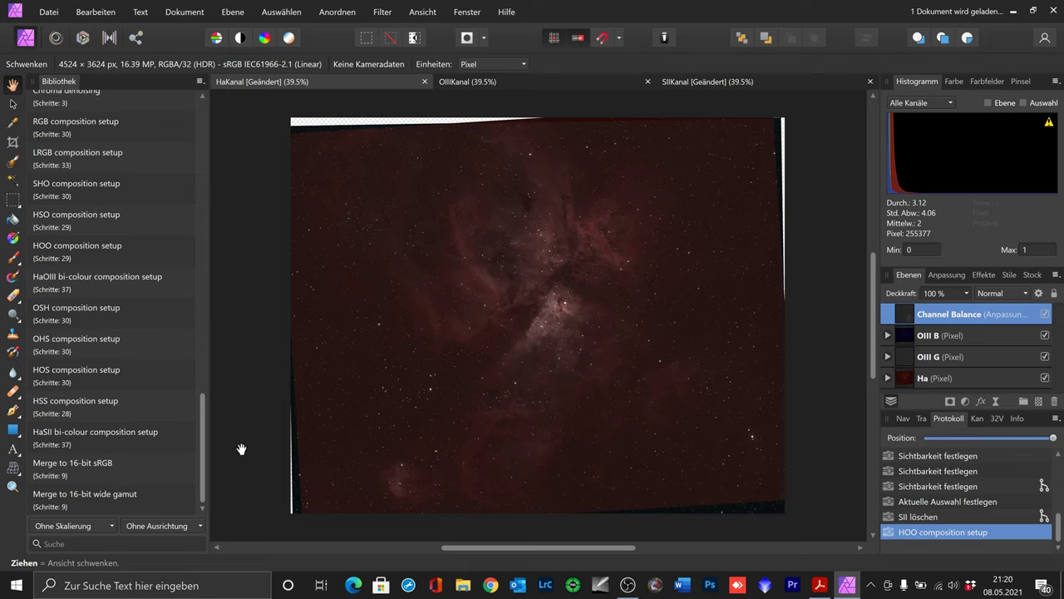
{"action": "mouse_move", "coordinate": [204, 454]}
{"action": "left_mouse_down"}
{"action": "mouse_move", "coordinate": [239, 403]}
{"action": "mouse_move", "coordinate": [195, 237]}
{"action": "left_mouse_up"}
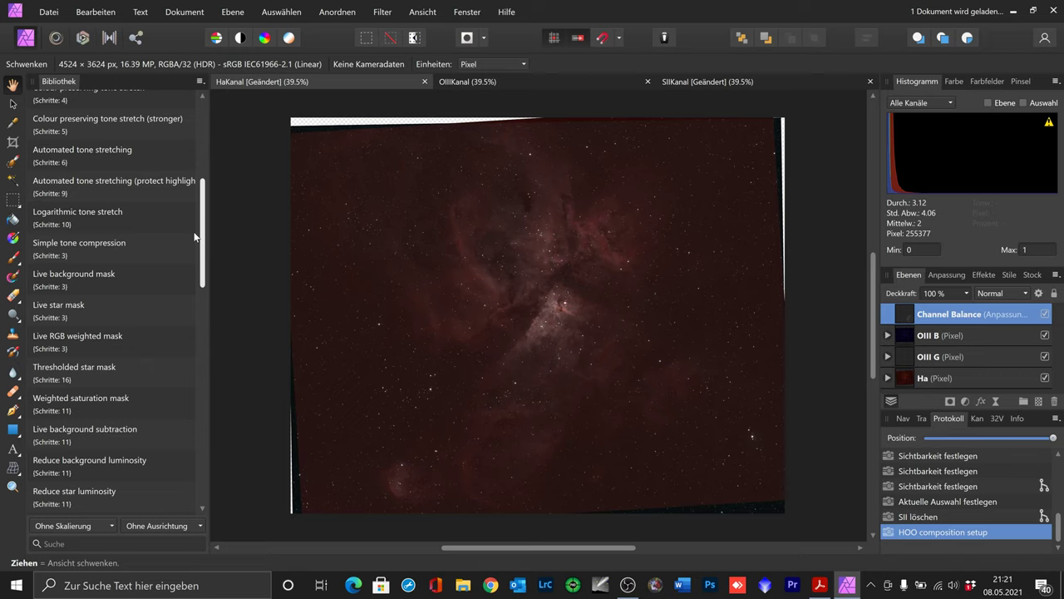